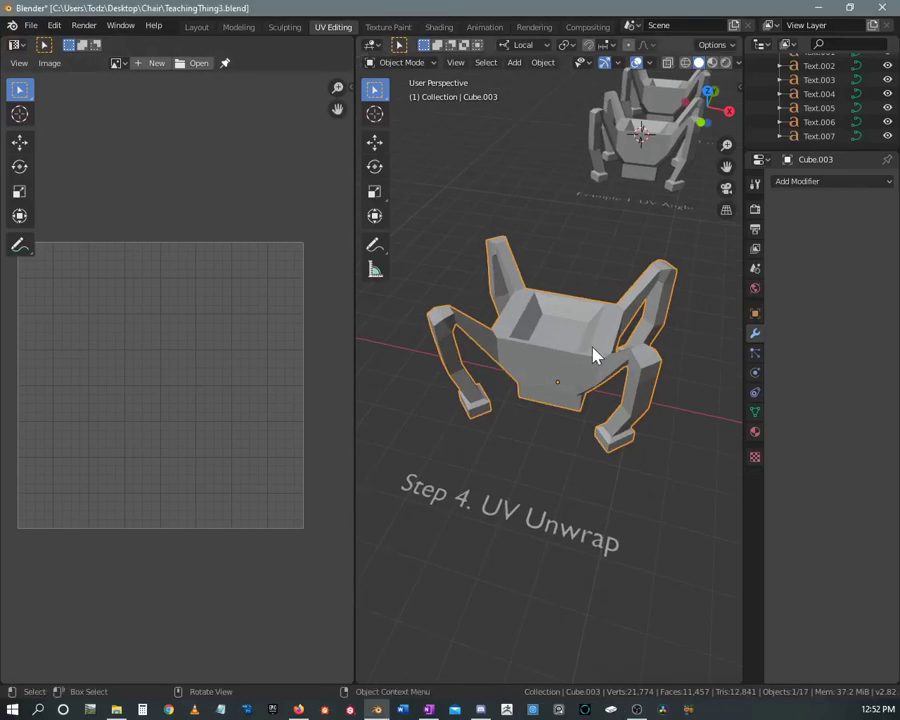
Add a Mirror modifier to the chair with Bisect enabled on the X axis
mouse_move(590, 354)
middle_down()
mouse_move(600, 350)
mouse_move(586, 370)
middle_up()
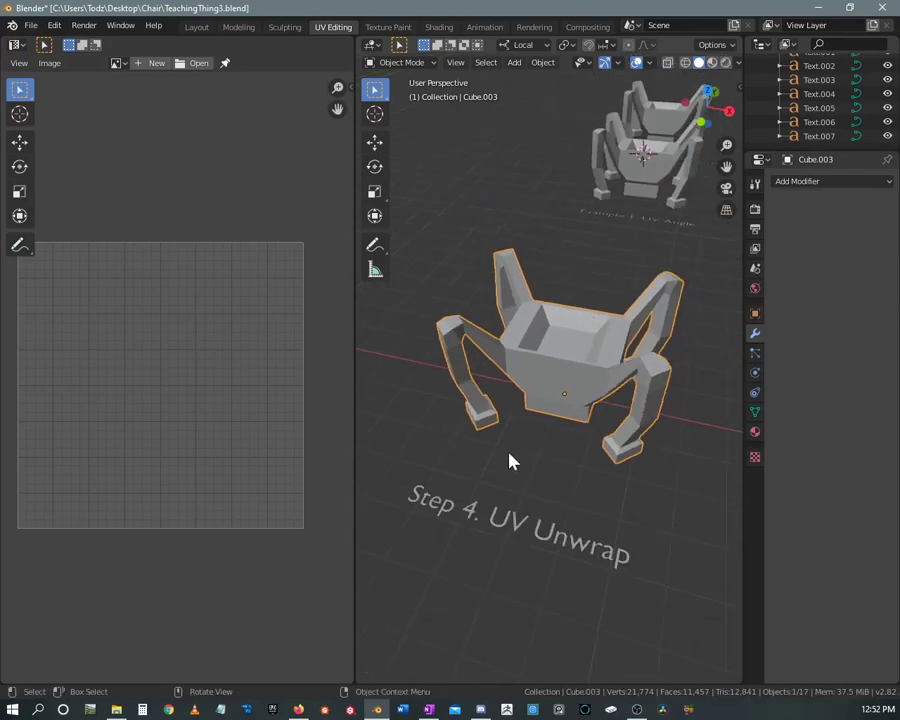
click(802, 182)
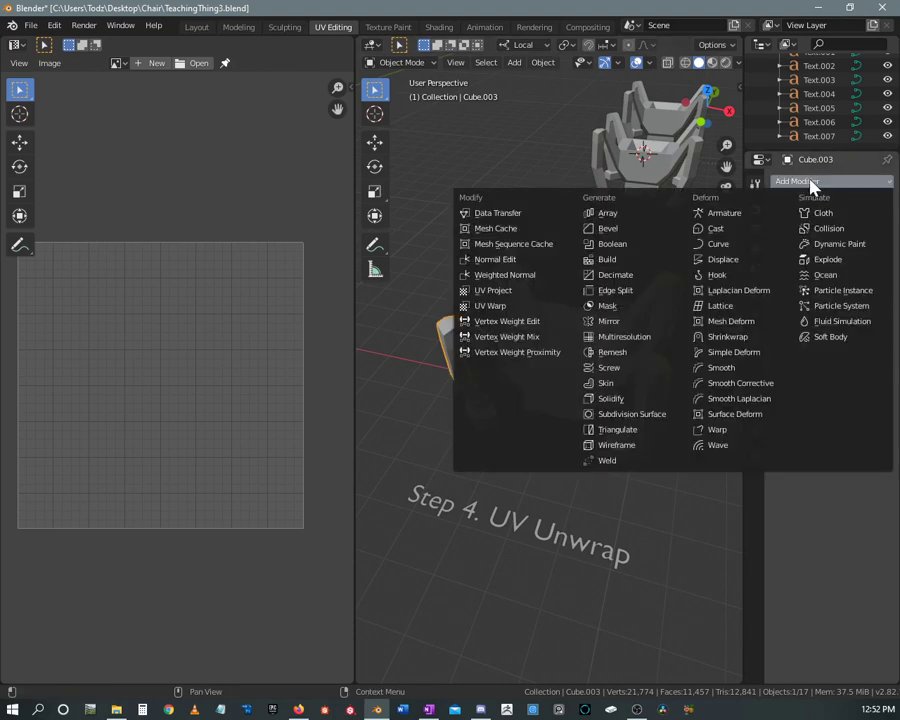
click(605, 320)
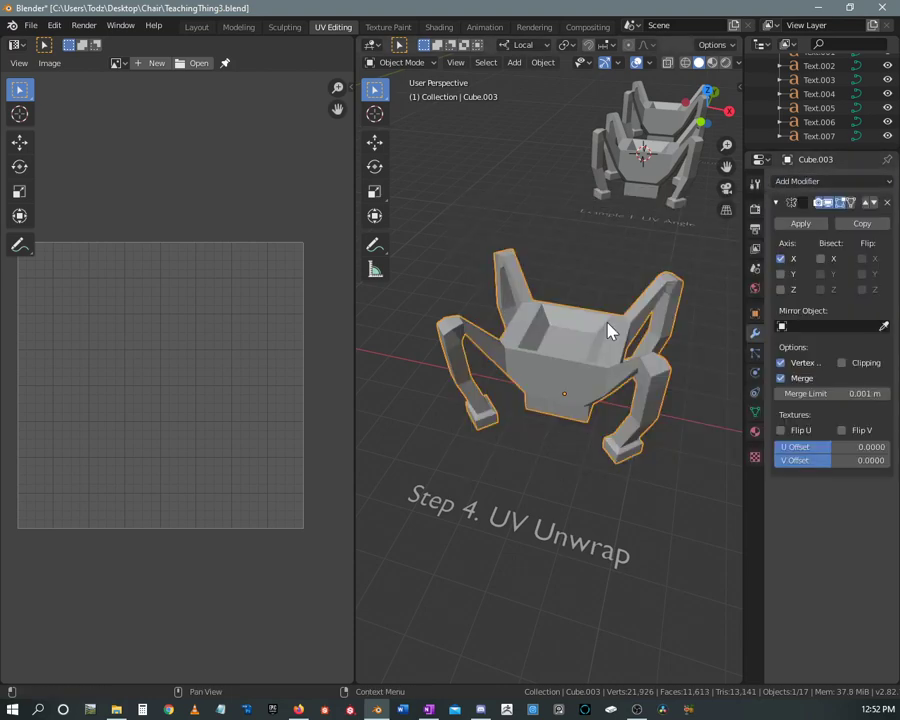
click(821, 259)
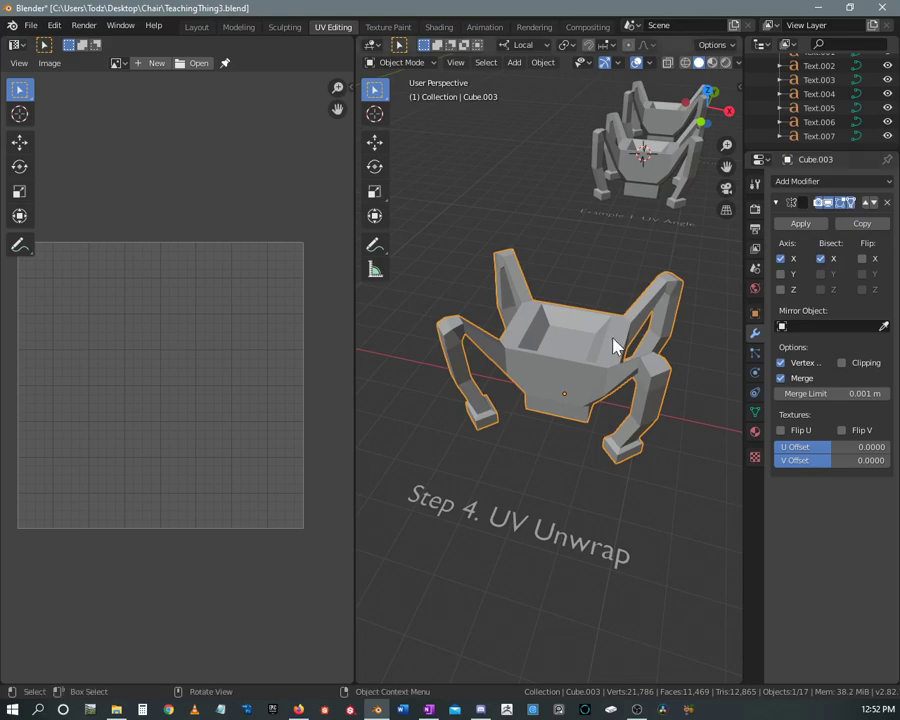
Enter Edit Mode and zoom in on a selected face of the front-right leg
middle_drag(613, 346, 560, 342)
key(Tab)
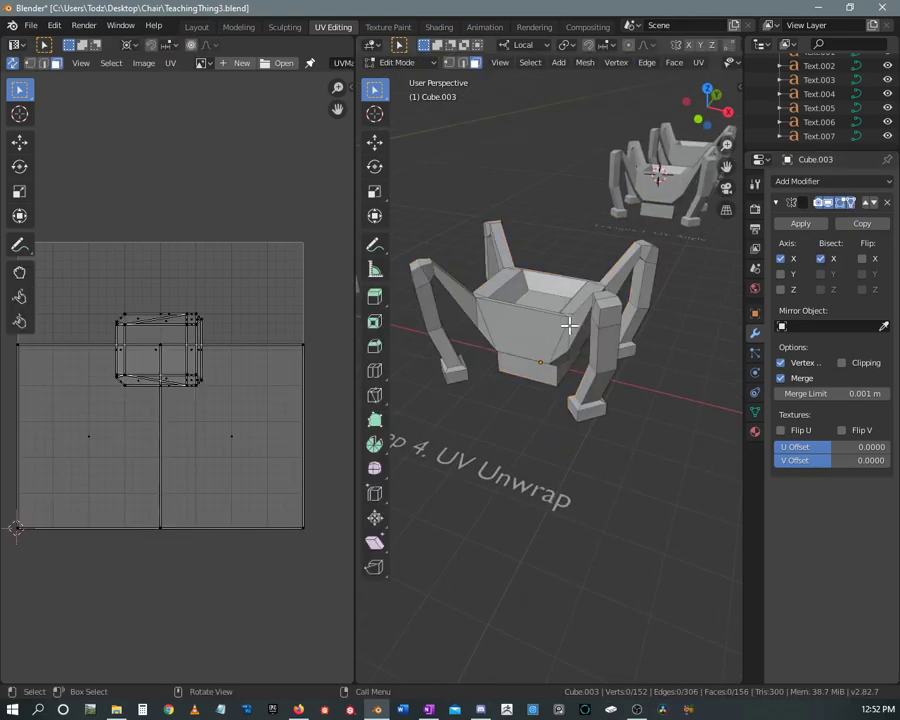
click(604, 310)
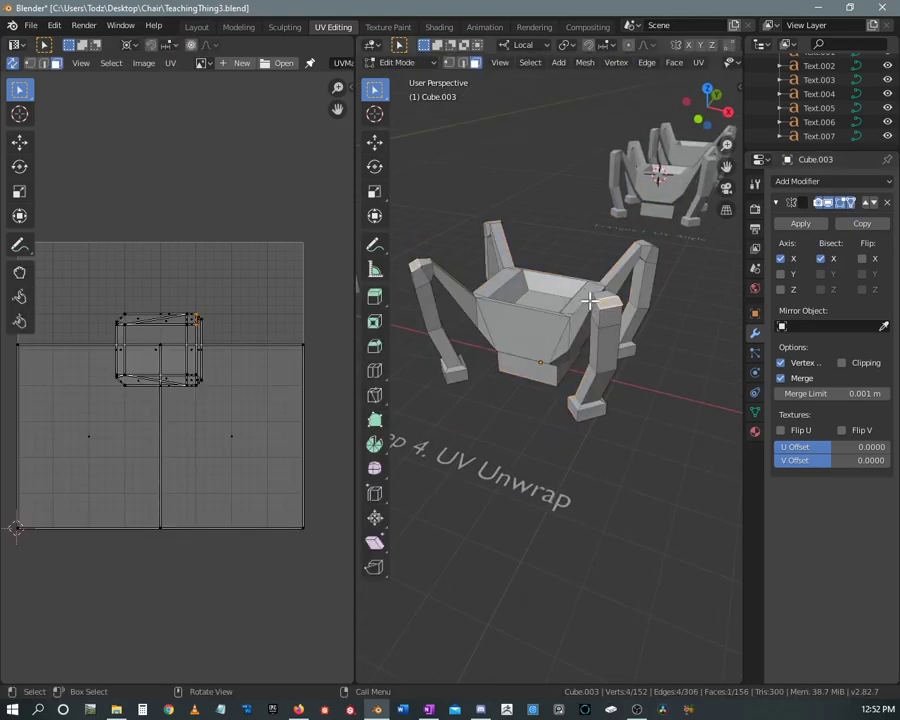
scroll(581, 302, up, 3)
middle_drag(581, 302, 607, 318)
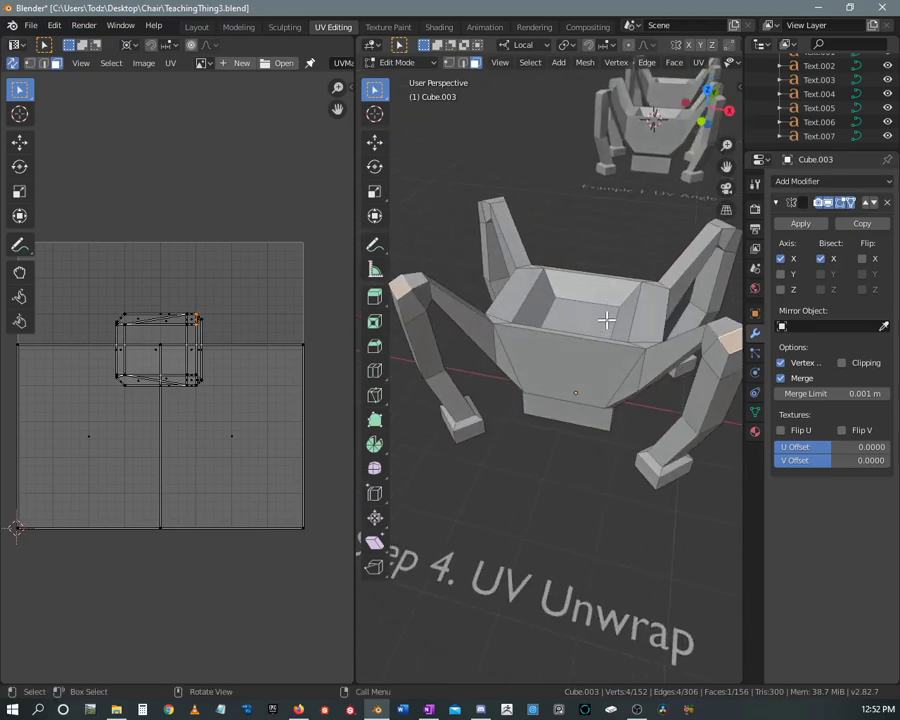
scroll(538, 291, up, 3)
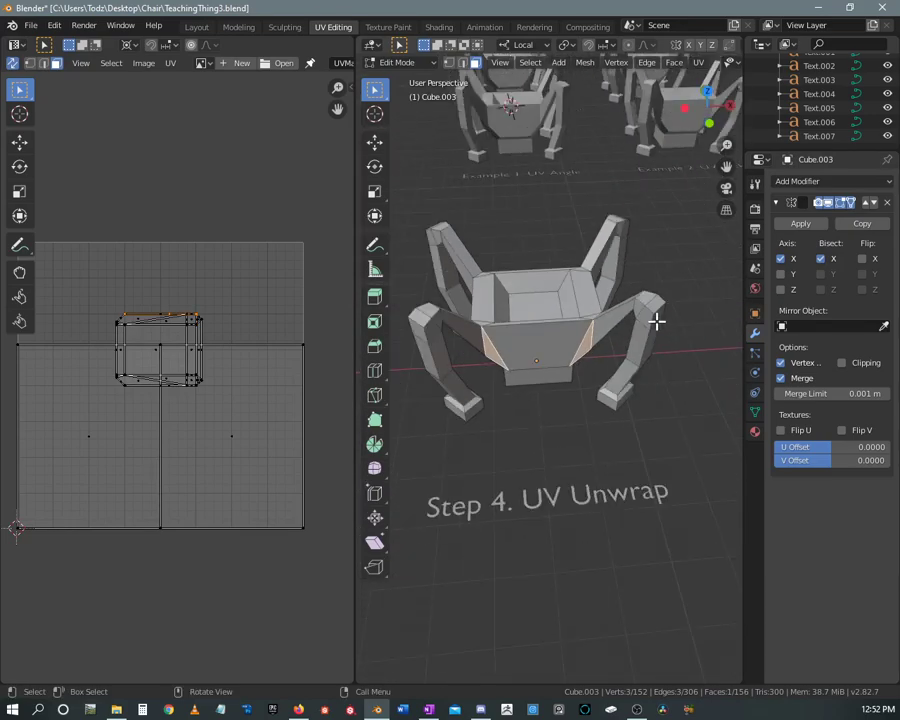
scroll(657, 320, up, 4)
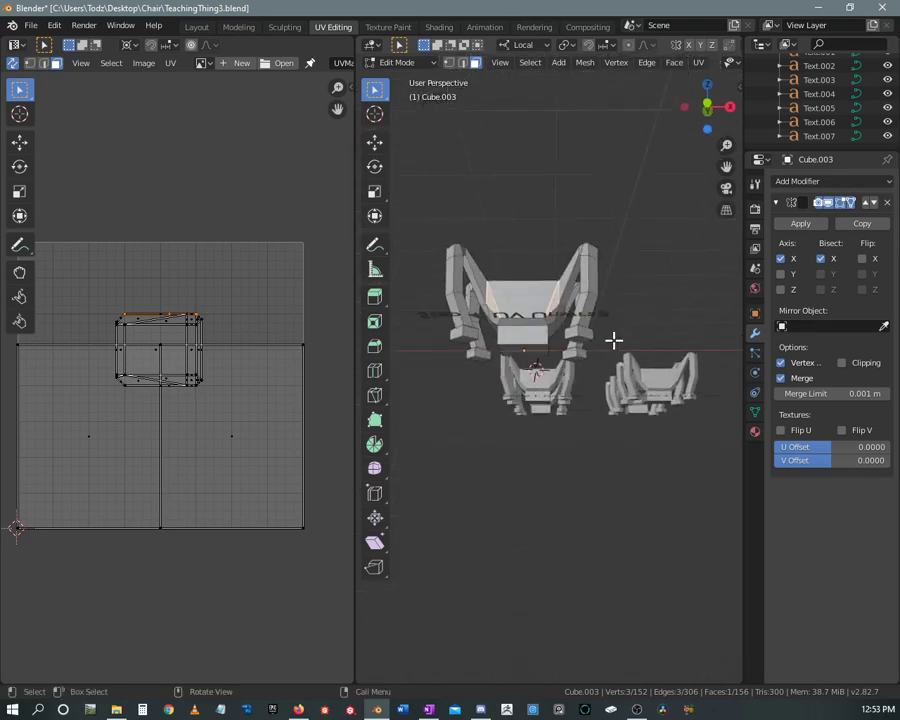
Conformal-unwrap the seat front, both arm faces and both leg-tip faces, then hide them
click(534, 269)
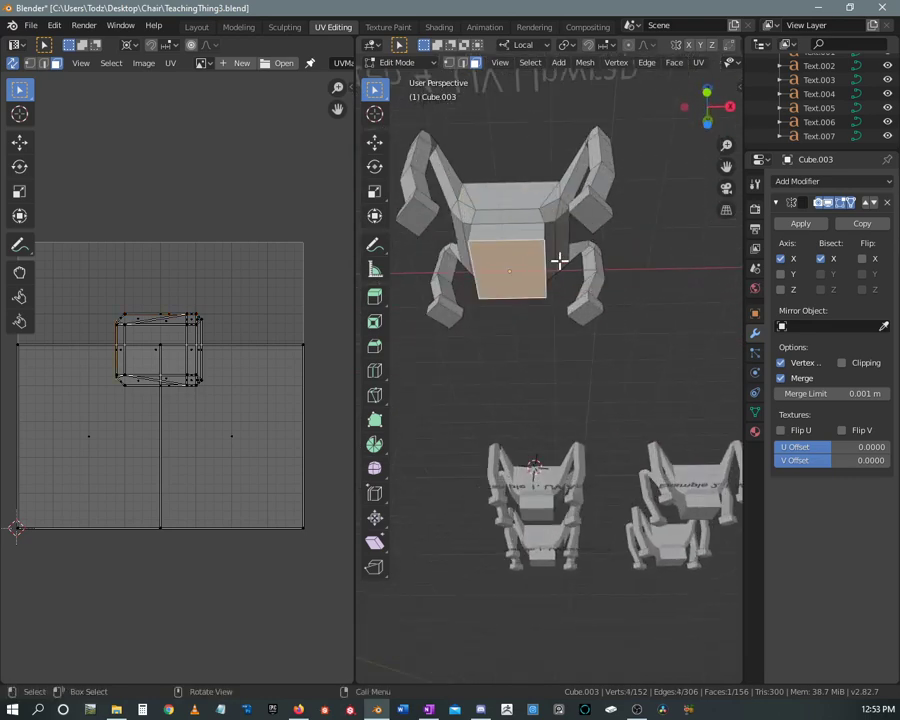
shift+click(595, 211)
shift+click(412, 215)
shift+click(585, 311)
shift+click(443, 313)
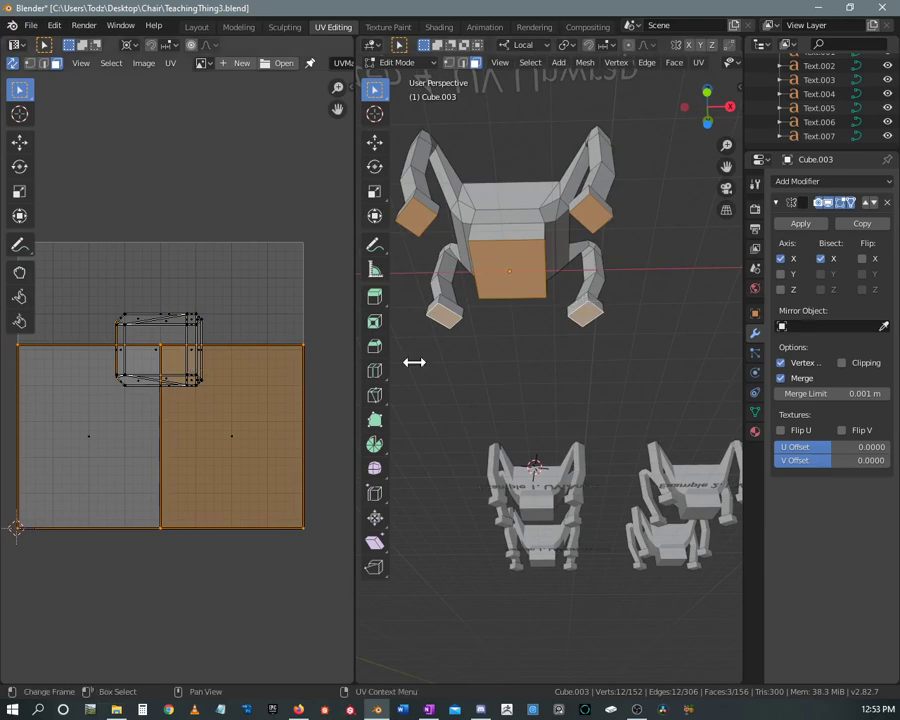
key(u)
click(185, 303)
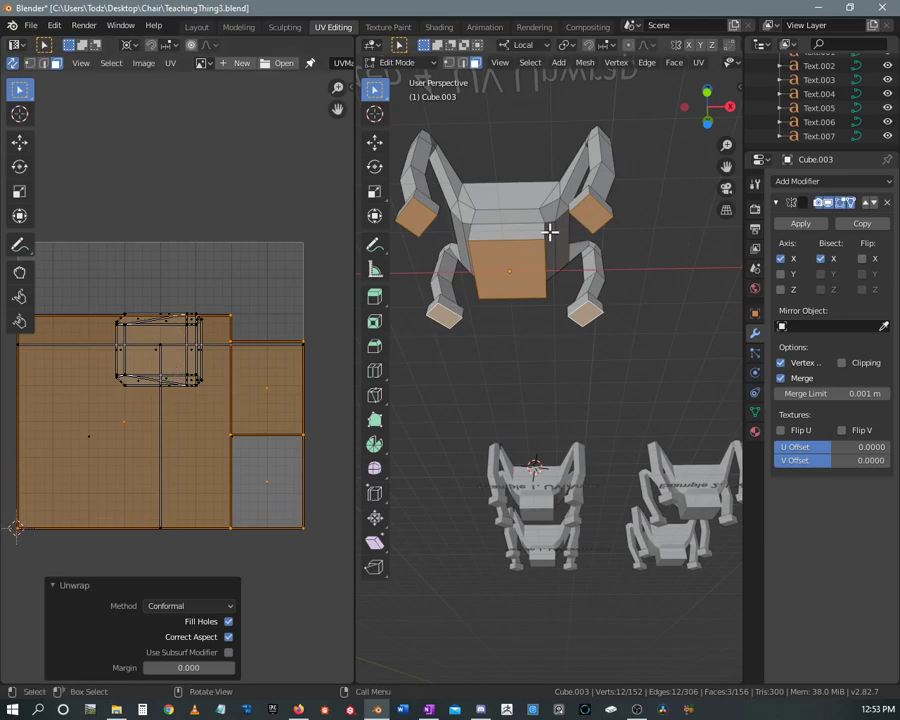
key(h)
mouse_move(560, 220)
middle_down()
mouse_move(558, 338)
mouse_move(544, 316)
mouse_move(546, 305)
mouse_move(579, 369)
mouse_move(611, 390)
mouse_move(566, 327)
mouse_move(469, 282)
mouse_move(619, 326)
mouse_move(453, 312)
mouse_move(462, 310)
mouse_move(464, 350)
mouse_move(500, 363)
mouse_move(500, 301)
mouse_move(564, 267)
middle_up()
In edge select mode, Ctrl-pick a shortest-path edge chain along the seat rim and open the Edge Context Menu
key(3)
alt+click(592, 371)
scroll(619, 326, up, 3)
key(ctrl)
ctrl+click(450, 279)
scroll(658, 311, down, 4)
middle_drag(658, 311, 629, 327)
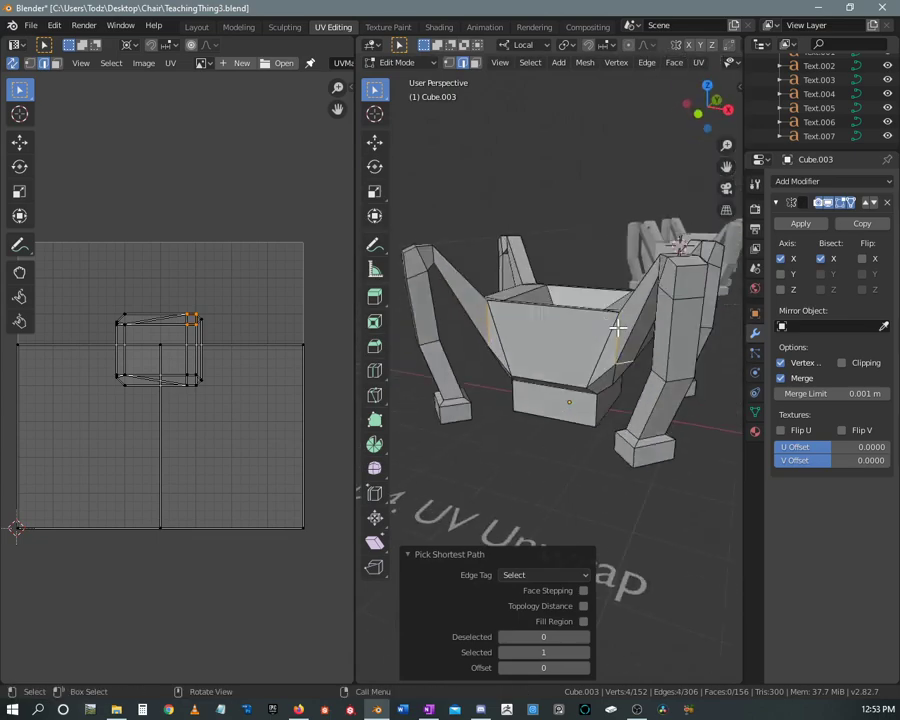
scroll(629, 327, up, 3)
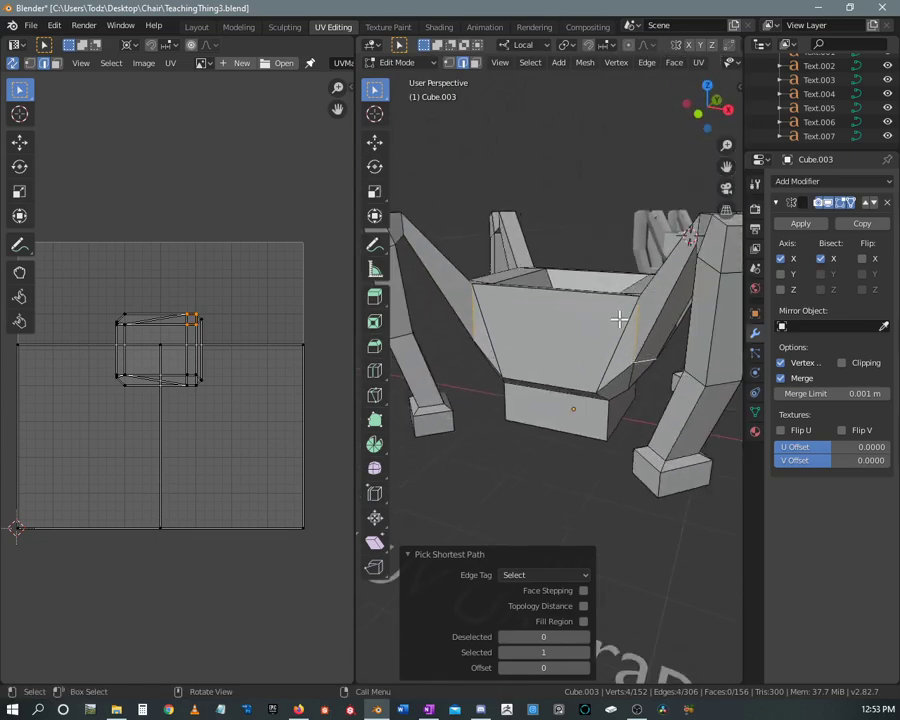
right_click(635, 330)
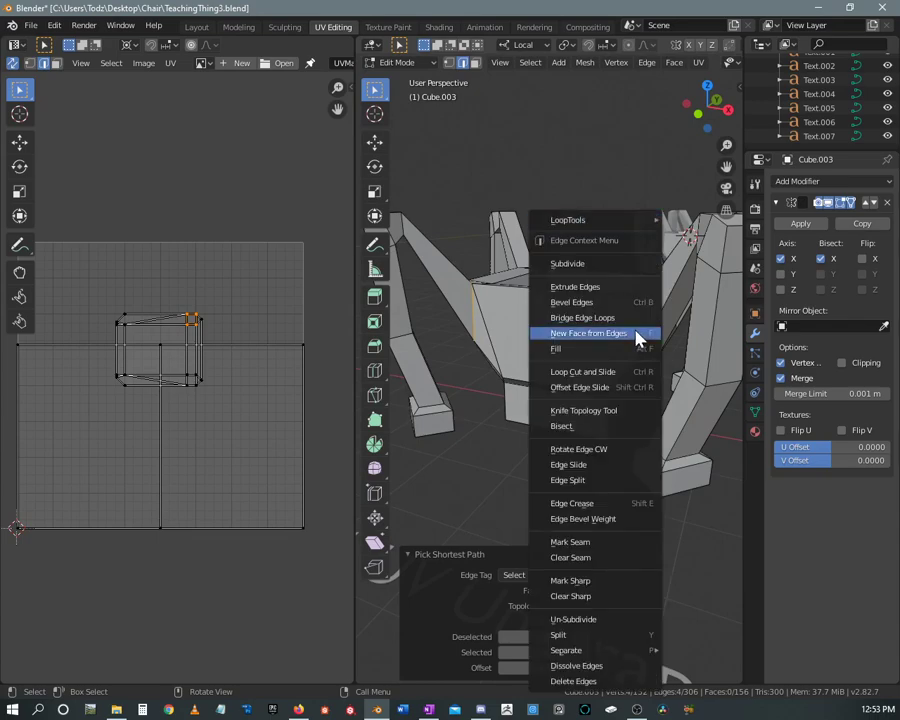
Mark the selected seat-rim edges as a UV seam
click(577, 542)
mouse_move(628, 363)
middle_down()
mouse_move(569, 362)
mouse_move(665, 352)
mouse_move(557, 351)
mouse_move(546, 327)
mouse_move(721, 356)
mouse_move(740, 345)
mouse_move(592, 341)
mouse_move(600, 350)
mouse_move(589, 362)
mouse_move(603, 382)
mouse_move(493, 358)
mouse_move(581, 346)
mouse_move(566, 357)
middle_up()
scroll(576, 345, up, 3)
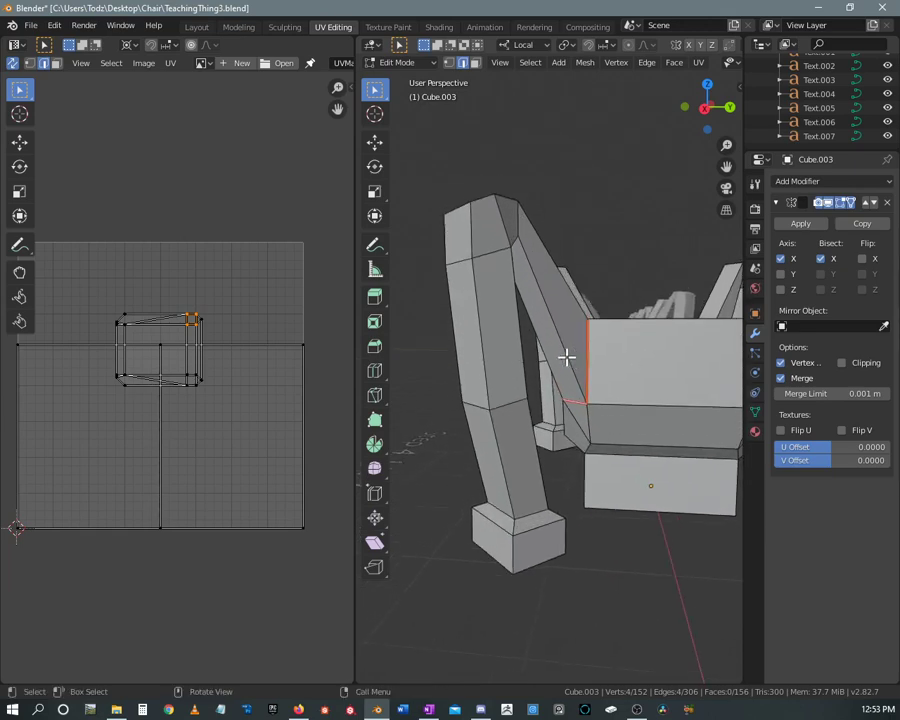
Select the shortest edge path from the seat joint down the inside of the leg
click(544, 275)
mouse_move(544, 275)
middle_down()
mouse_move(580, 267)
mouse_move(500, 284)
mouse_move(565, 287)
middle_up()
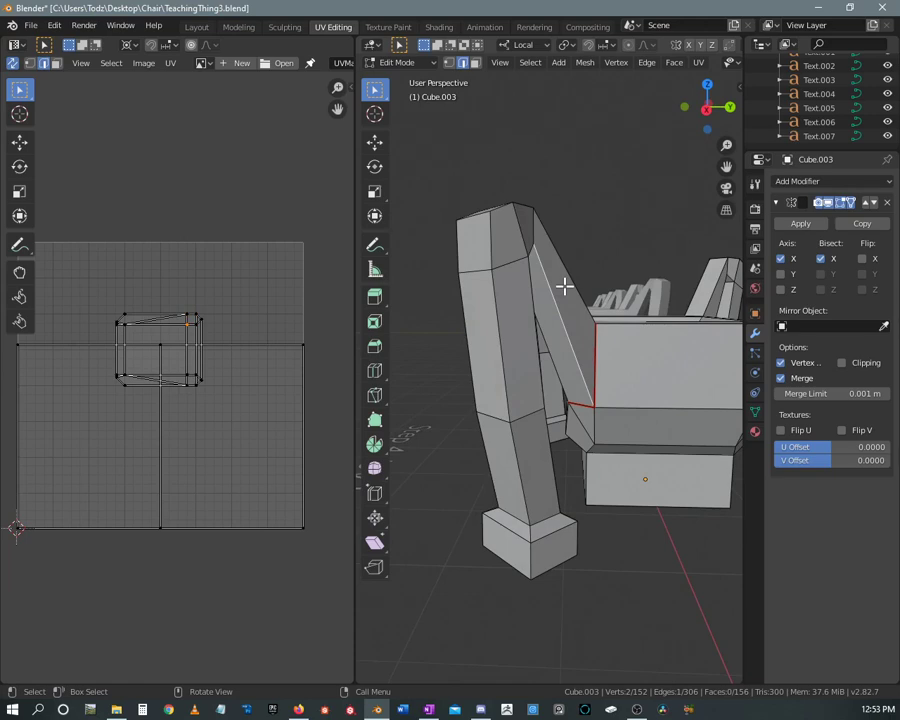
scroll(569, 297, up, 3)
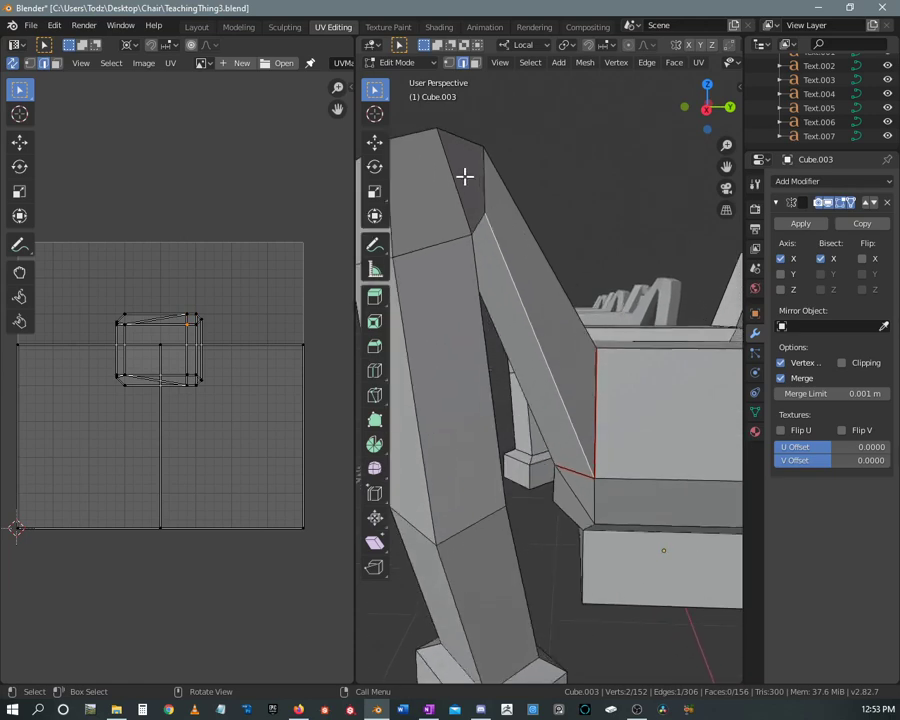
mouse_move(563, 368)
middle_down()
mouse_move(536, 368)
mouse_move(438, 416)
mouse_move(393, 421)
mouse_move(565, 341)
mouse_move(540, 293)
mouse_move(450, 350)
mouse_move(651, 321)
mouse_move(544, 295)
mouse_move(571, 261)
mouse_move(651, 334)
middle_up()
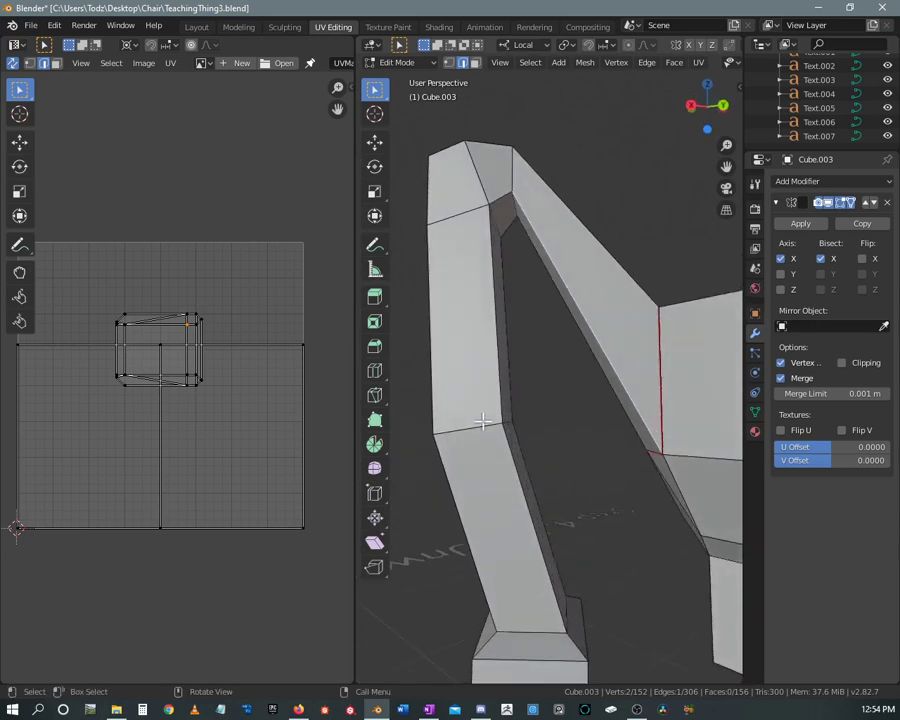
middle_drag(500, 203, 491, 195)
shift+click(493, 251)
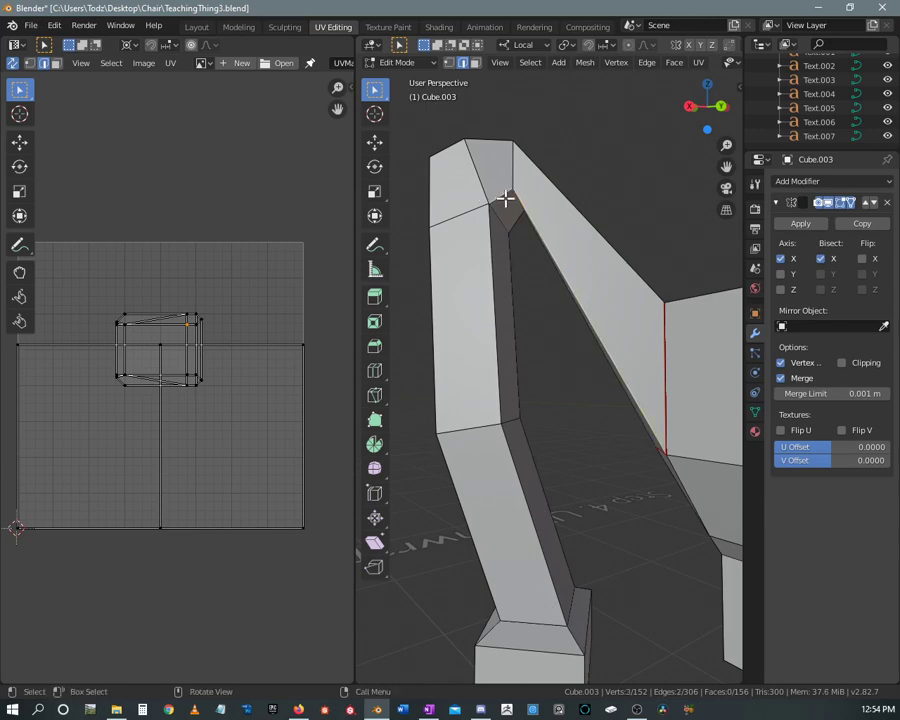
ctrl+click(584, 666)
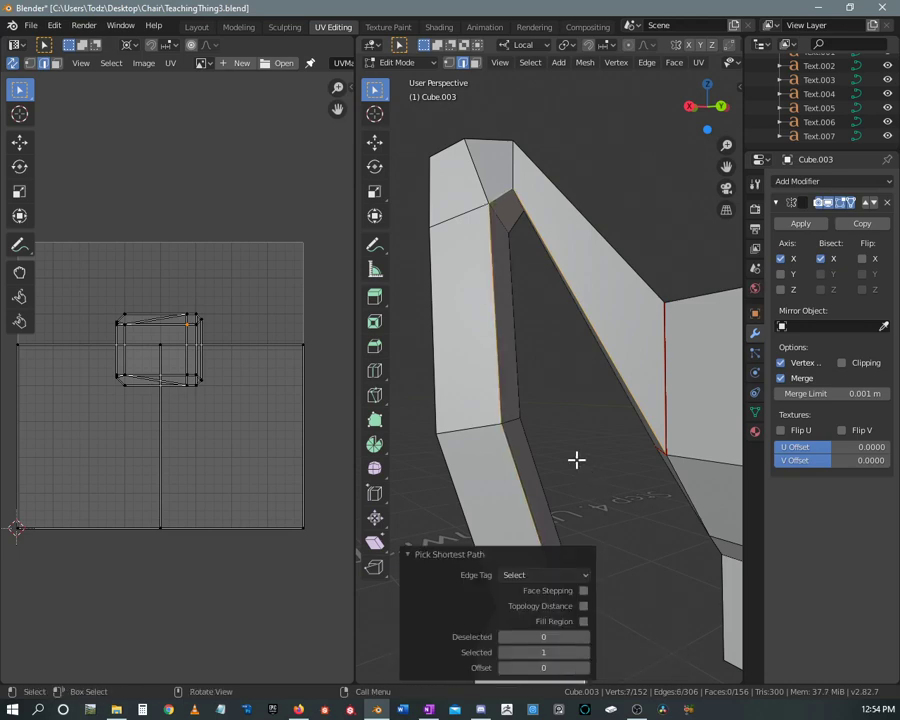
shift+middle_drag(576, 461, 525, 183)
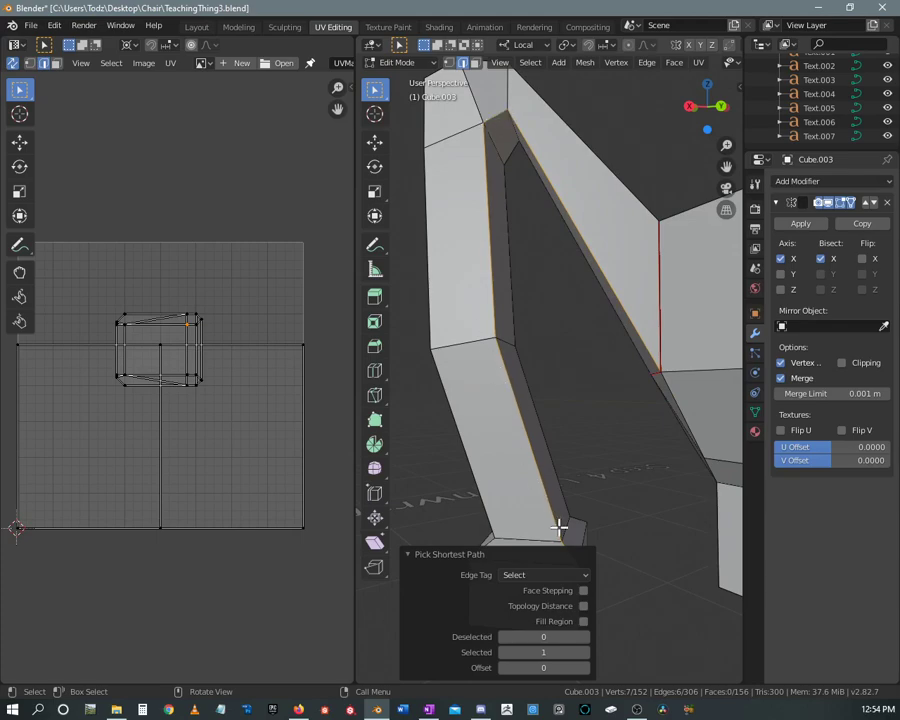
click(414, 558)
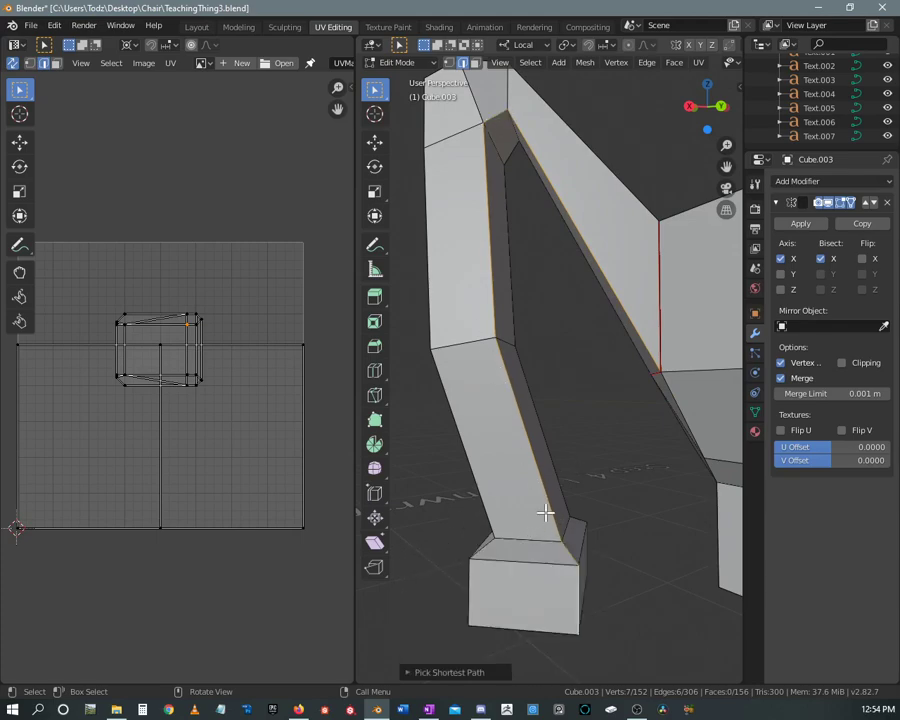
Mark the selected edge path down the first leg as a seam
right_click(578, 596)
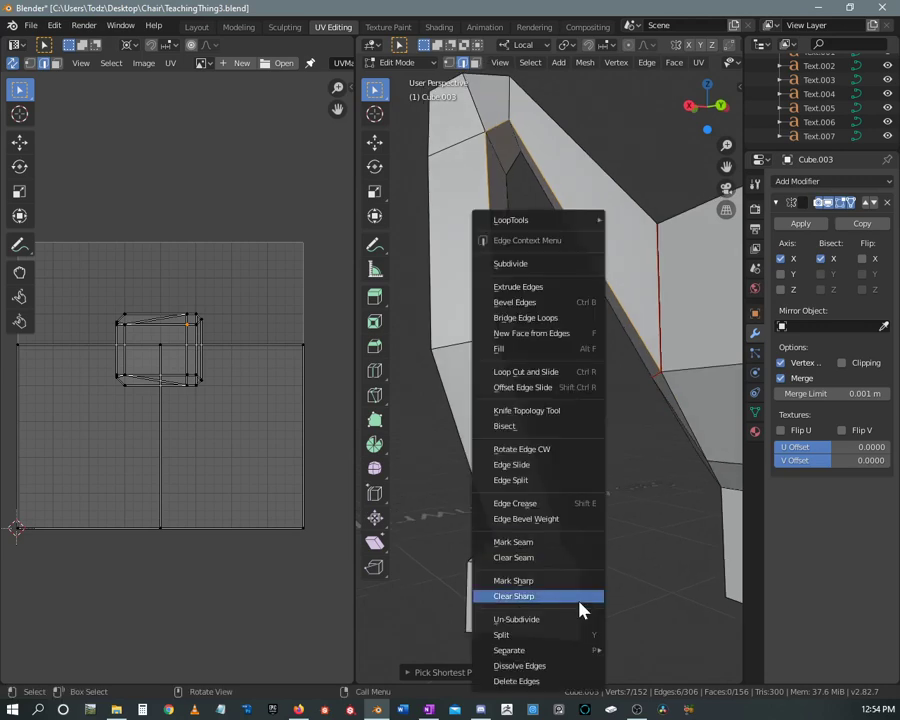
click(535, 553)
scroll(532, 539, down, 3)
scroll(550, 450, down, 3)
mouse_move(566, 375)
middle_down()
mouse_move(693, 373)
mouse_move(534, 404)
mouse_move(558, 374)
mouse_move(488, 402)
middle_up()
scroll(488, 402, up, 3)
Pick a shortest edge path plus vertical edge on another leg and mark them as a seam
ctrl+click(617, 410)
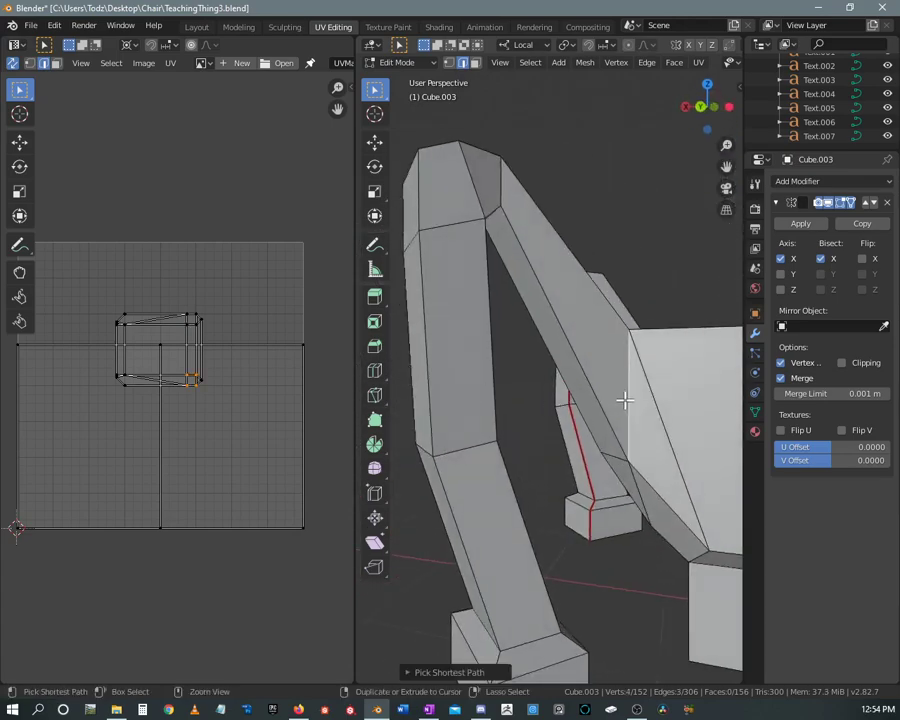
middle_drag(617, 412, 661, 401)
shift+click(661, 401)
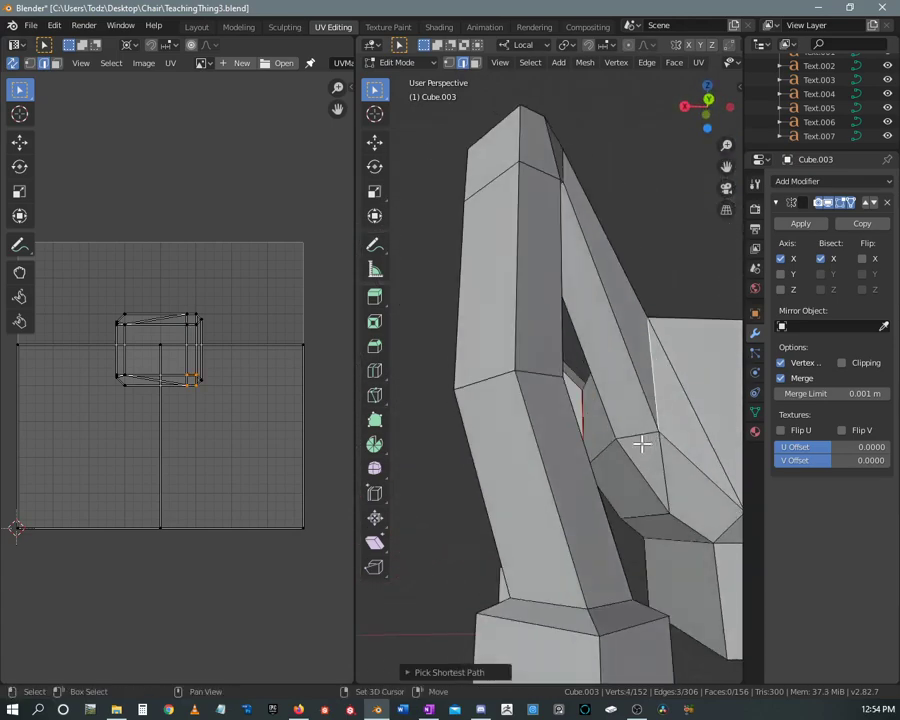
right_click(660, 420)
click(636, 424)
scroll(632, 408, down, 3)
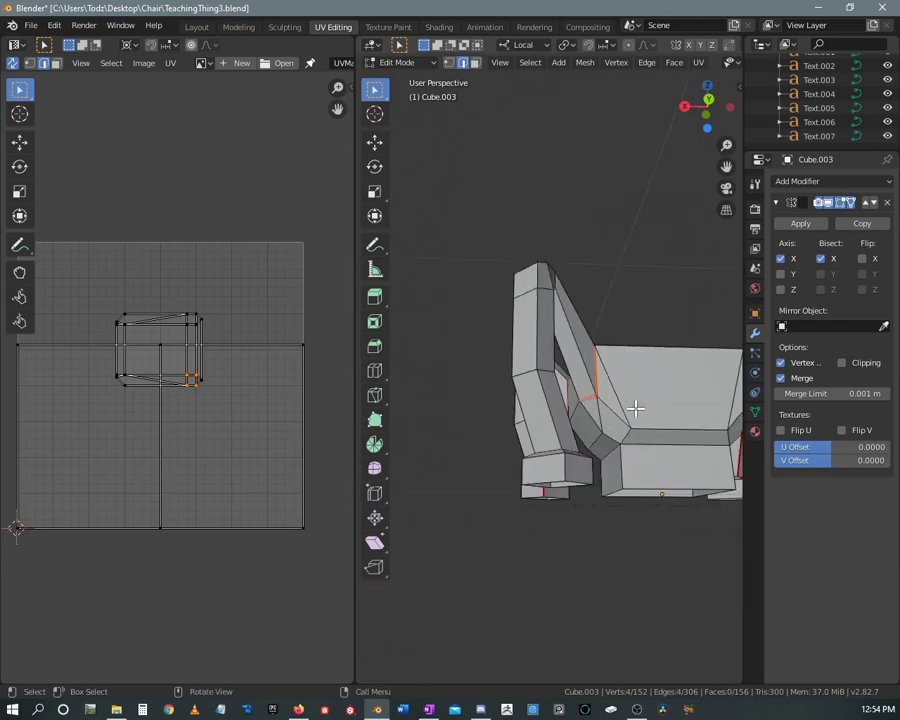
mouse_move(632, 408)
middle_down()
mouse_move(556, 424)
mouse_move(692, 466)
mouse_move(582, 438)
mouse_move(633, 402)
mouse_move(518, 378)
mouse_move(627, 380)
middle_up()
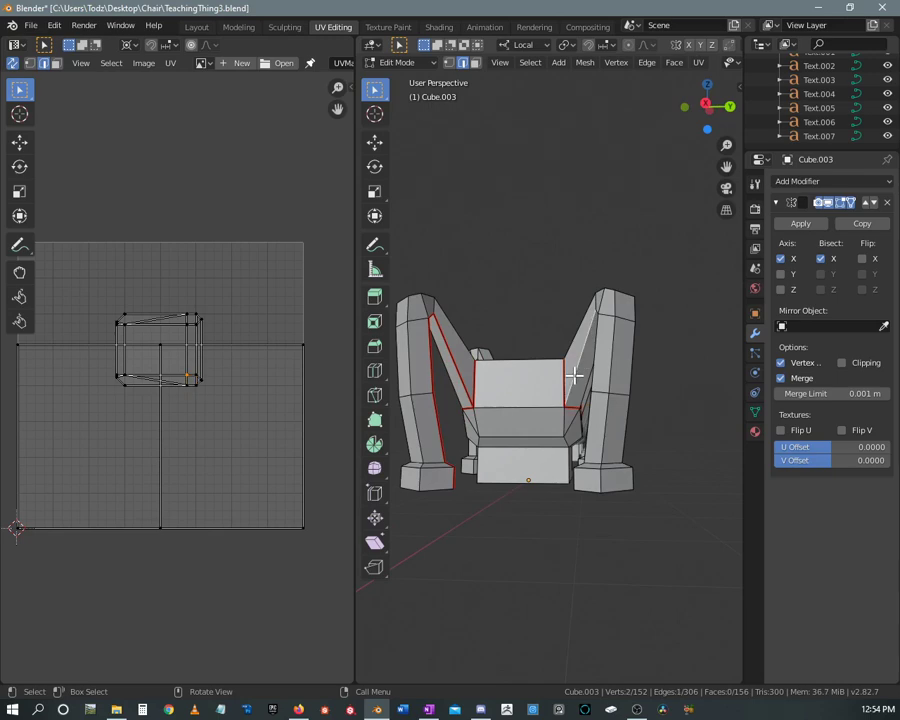
Mark an edge path along the far leg as a seam, then orbit to check all seams
mouse_move(574, 370)
middle_down()
mouse_move(652, 380)
mouse_move(562, 466)
middle_up()
ctrl+click(563, 467)
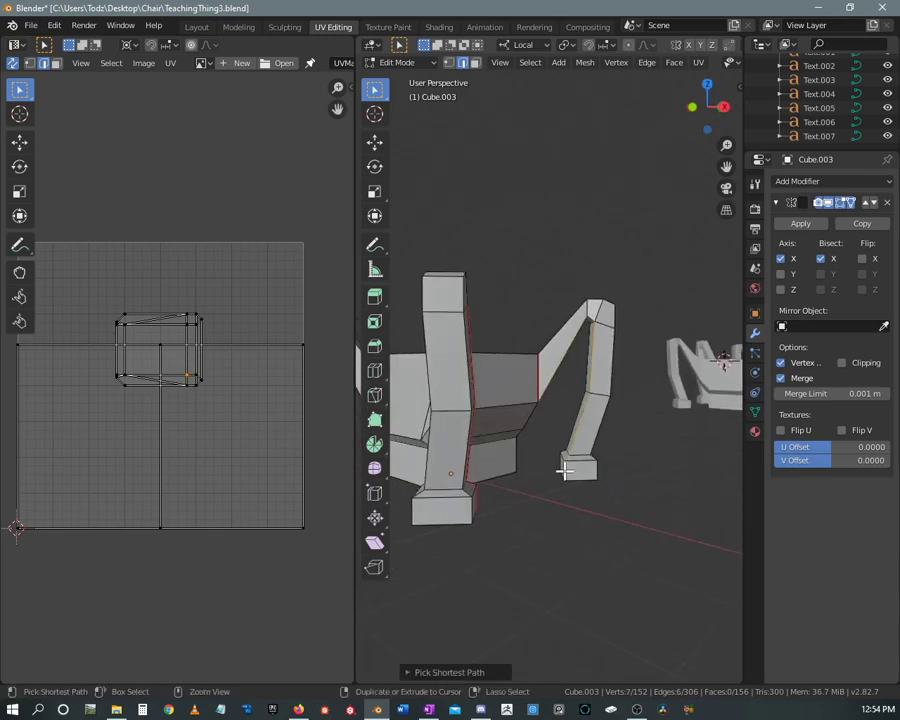
scroll(607, 346, up, 2)
scroll(609, 335, up, 2)
scroll(612, 320, up, 2)
right_click(665, 297)
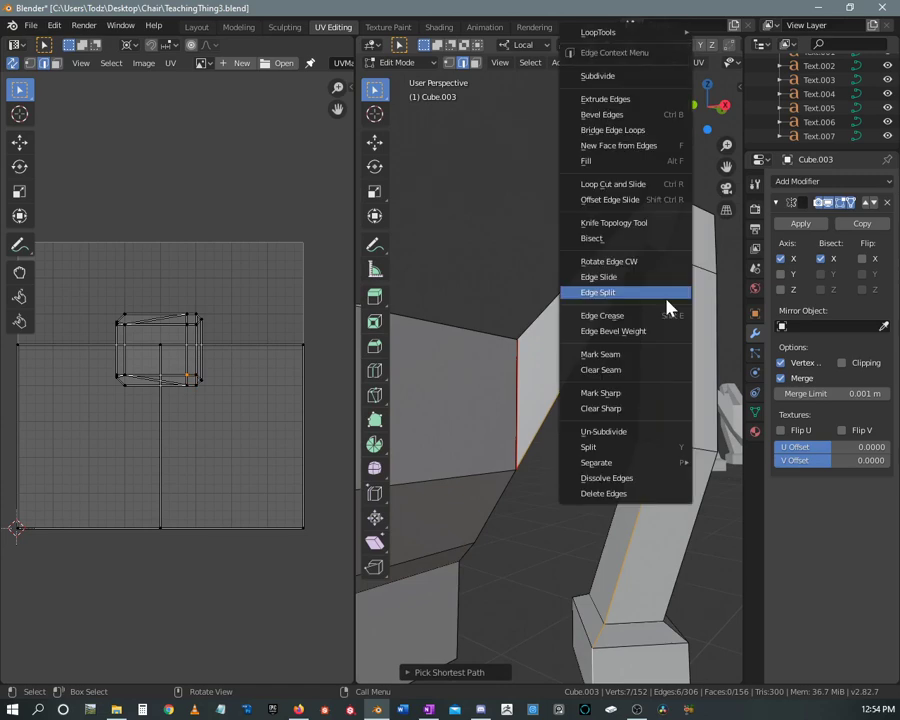
click(602, 354)
scroll(598, 357, down, 3)
middle_drag(596, 358, 460, 422)
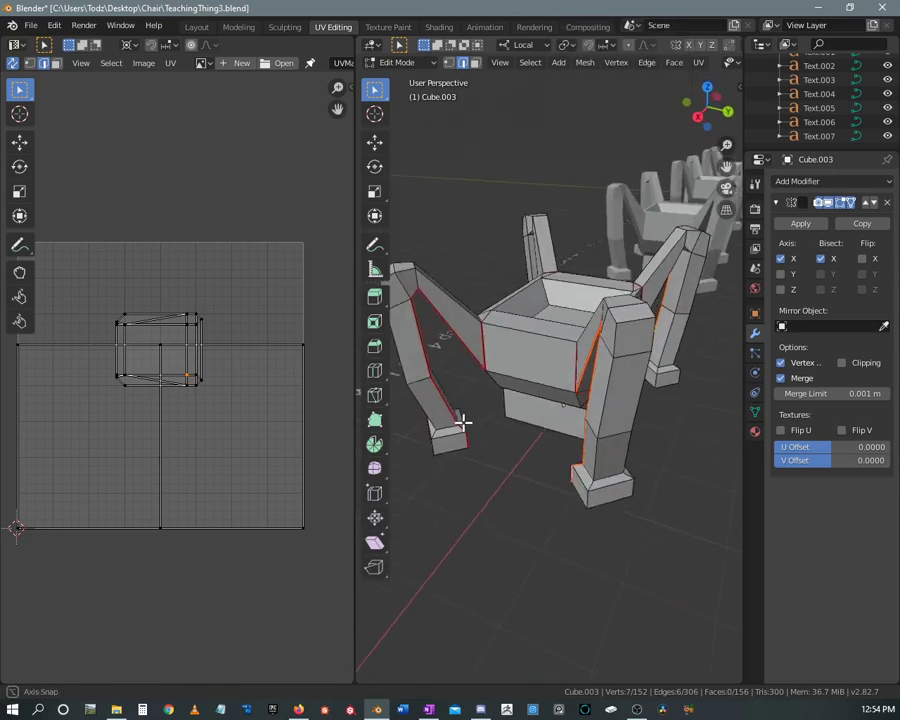
mouse_move(488, 382)
middle_down()
mouse_move(629, 412)
mouse_move(532, 416)
mouse_move(542, 374)
mouse_move(641, 358)
mouse_move(603, 358)
mouse_move(568, 378)
mouse_move(632, 352)
mouse_move(583, 291)
mouse_move(557, 337)
middle_up()
mouse_move(603, 391)
middle_down()
mouse_move(460, 362)
mouse_move(434, 374)
mouse_move(605, 362)
mouse_move(581, 349)
mouse_move(605, 344)
middle_up()
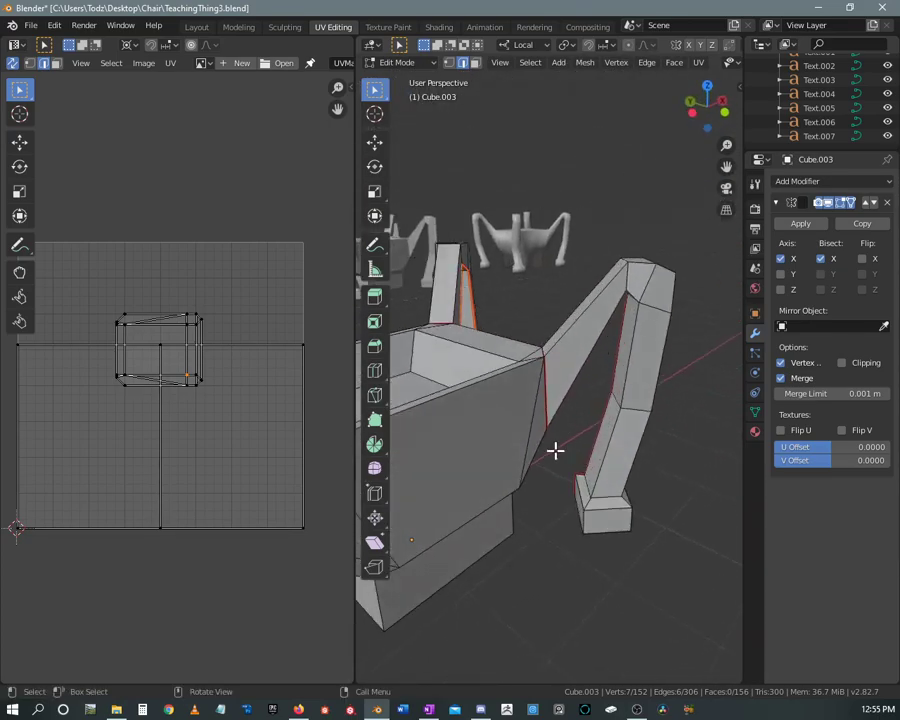
Deselect all, select the linked leg piece with L, and Conformal-unwrap it
key(alt+a)
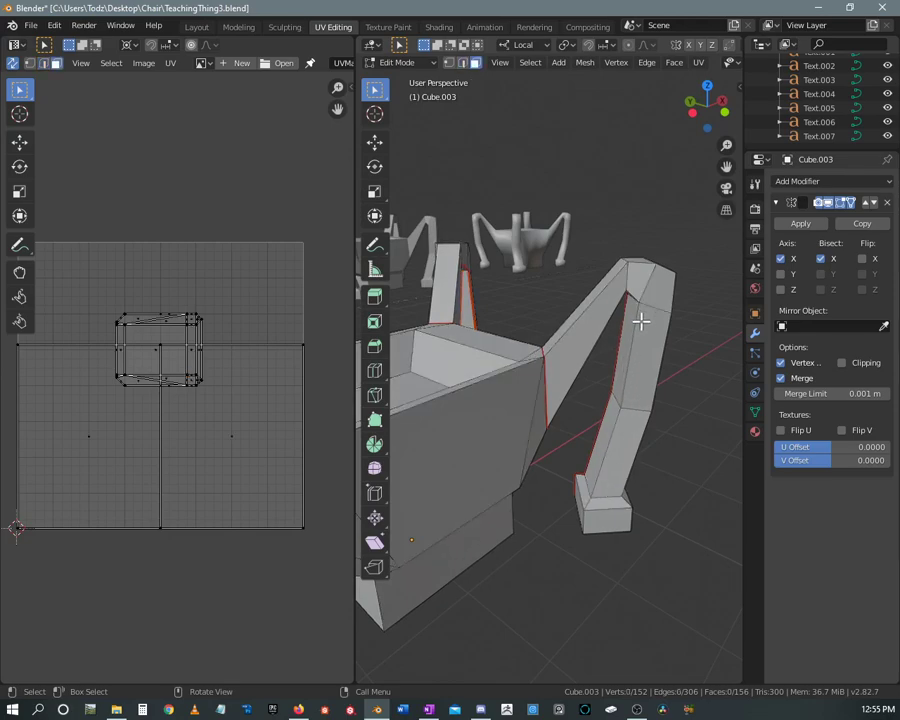
key(l)
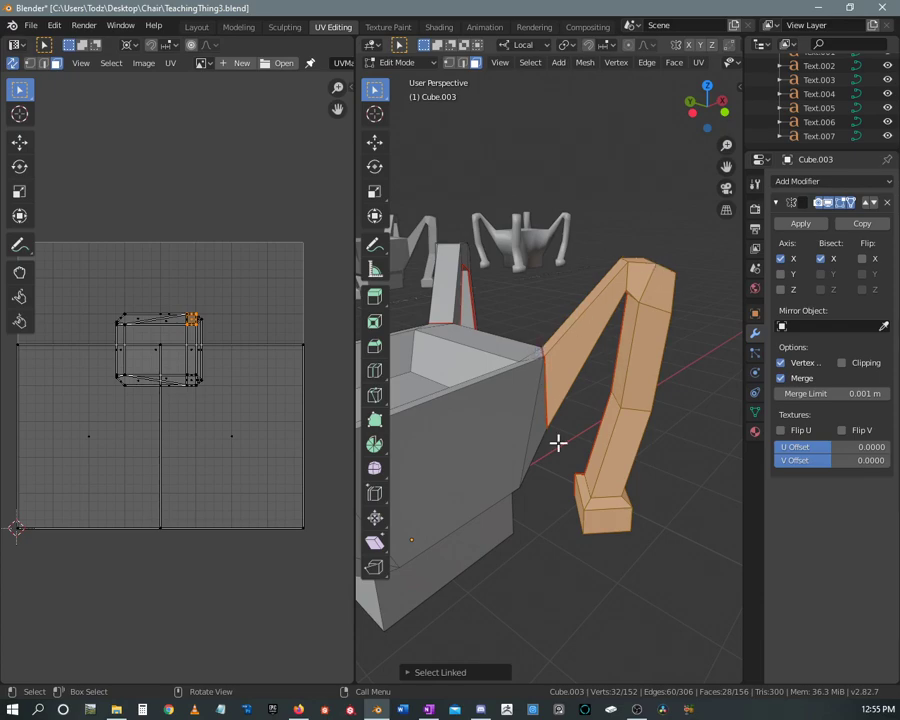
key(u)
click(130, 375)
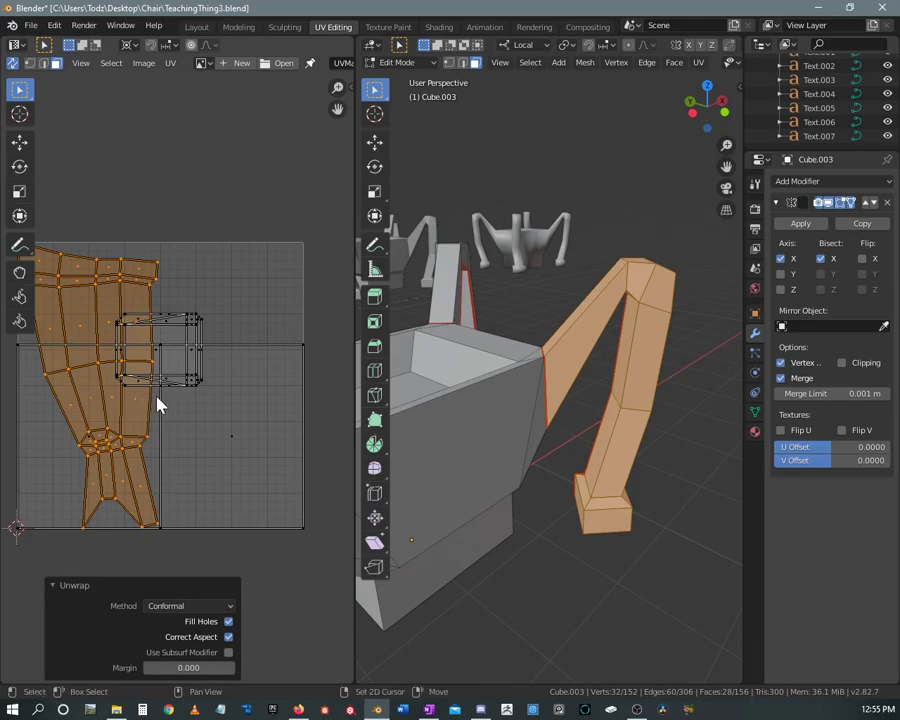
mouse_move(160, 400)
middle_down()
mouse_move(233, 292)
mouse_move(225, 384)
mouse_move(253, 399)
middle_up()
scroll(233, 321, up, 1)
Inspect the leg's UV island, then select an element at the top of the leg
middle_drag(632, 314, 610, 322)
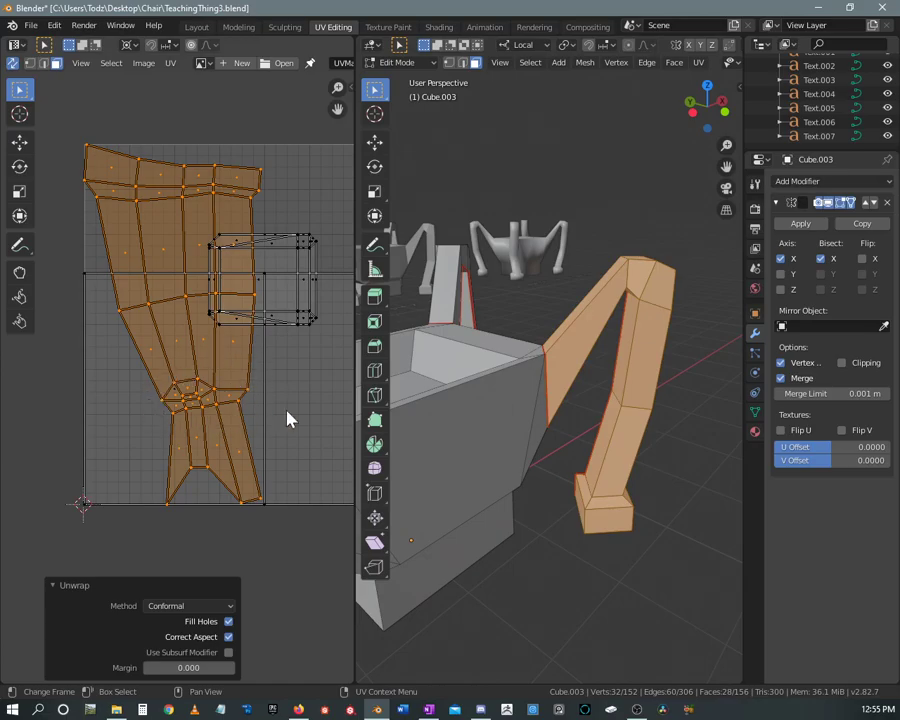
scroll(236, 396, up, 2)
scroll(214, 392, up, 3)
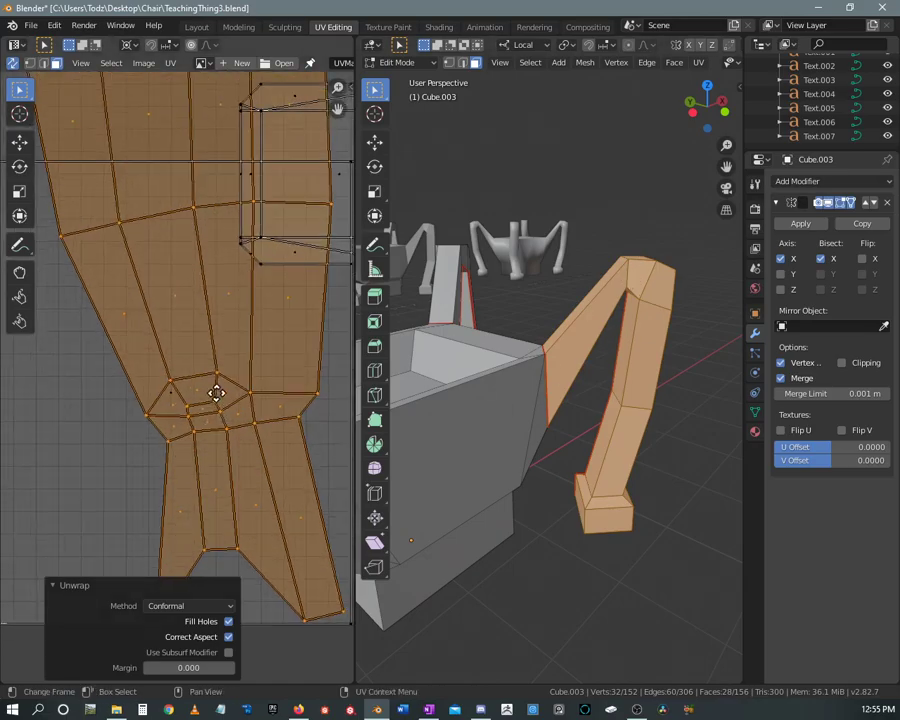
middle_drag(208, 362, 203, 294)
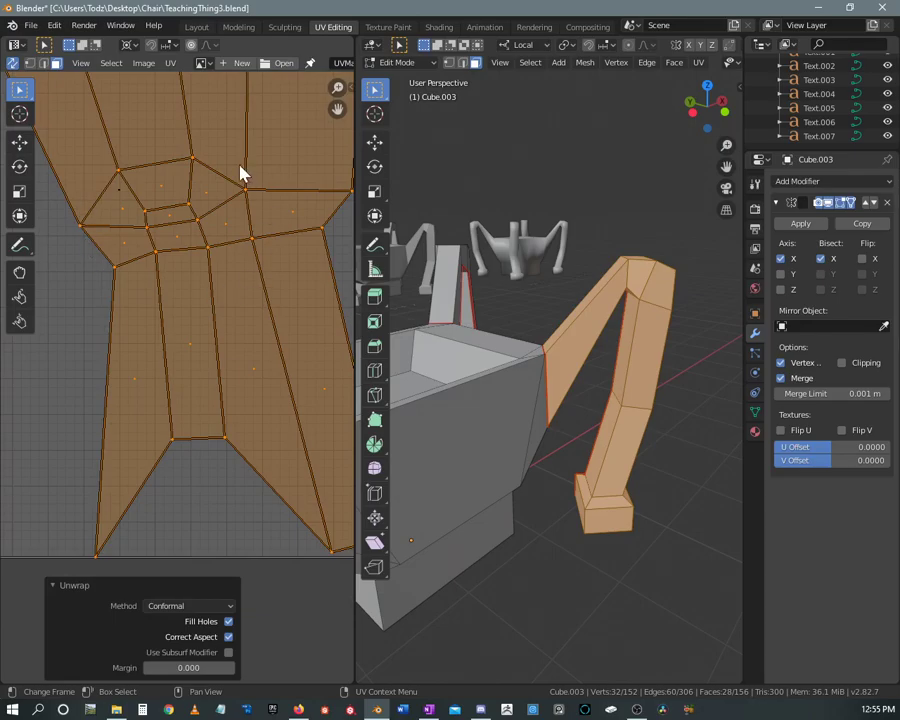
scroll(190, 245, down, 3)
scroll(209, 233, down, 2)
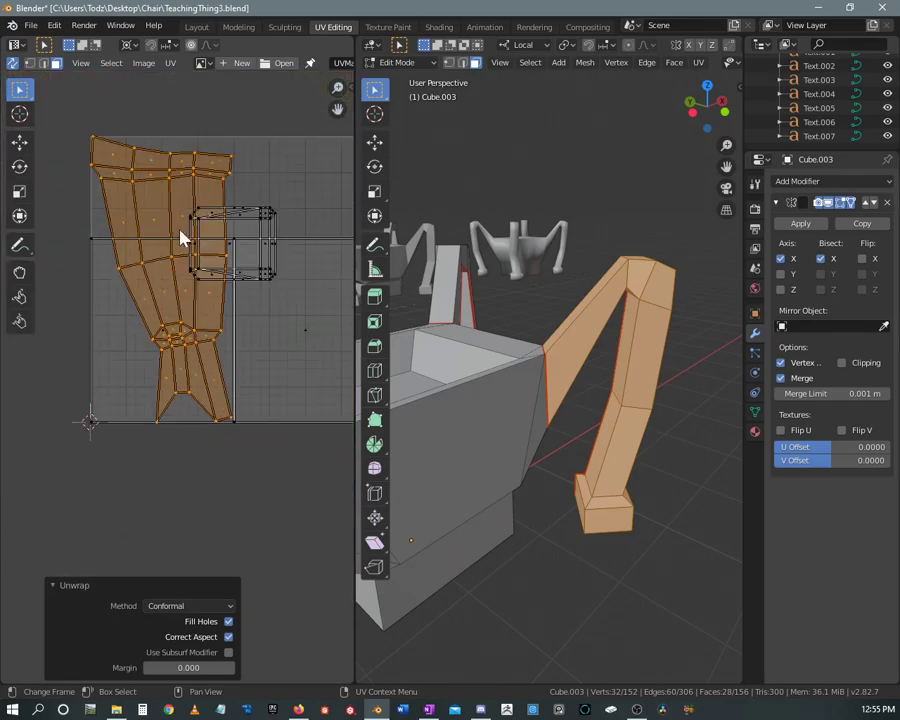
scroll(181, 237, down, 1)
mouse_move(631, 326)
middle_down()
mouse_move(597, 348)
mouse_move(613, 305)
mouse_move(663, 249)
mouse_move(632, 236)
mouse_move(626, 270)
mouse_move(573, 334)
mouse_move(458, 345)
mouse_move(600, 357)
mouse_move(543, 362)
mouse_move(578, 345)
middle_up()
click(653, 219)
scroll(543, 362, up, 2)
scroll(544, 358, up, 2)
Select a path of edges around the leg top and mark them as a seam
click(556, 356)
scroll(581, 342, up, 1)
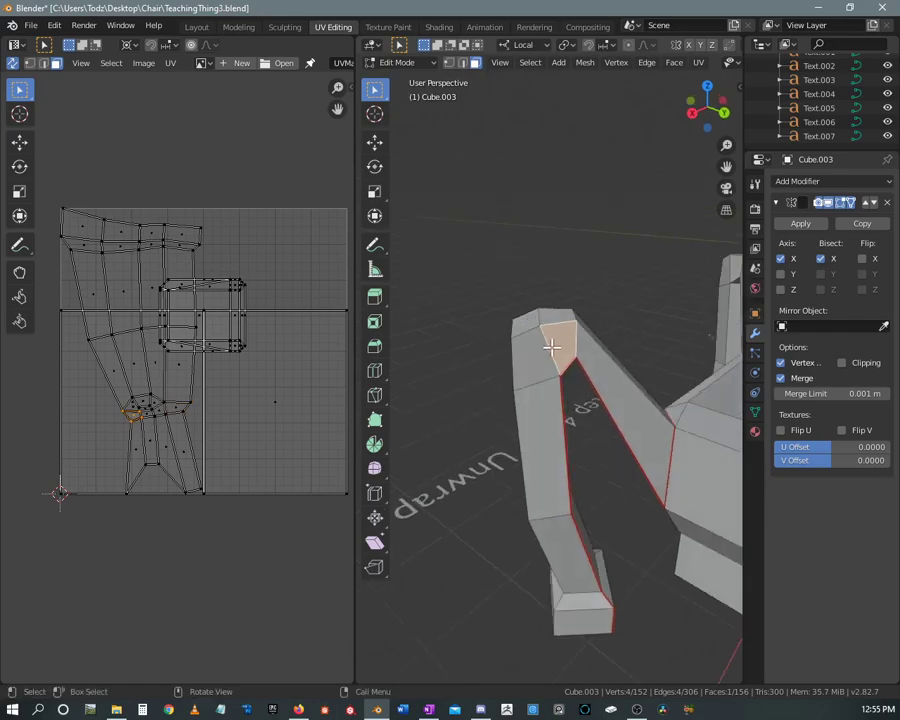
key(2)
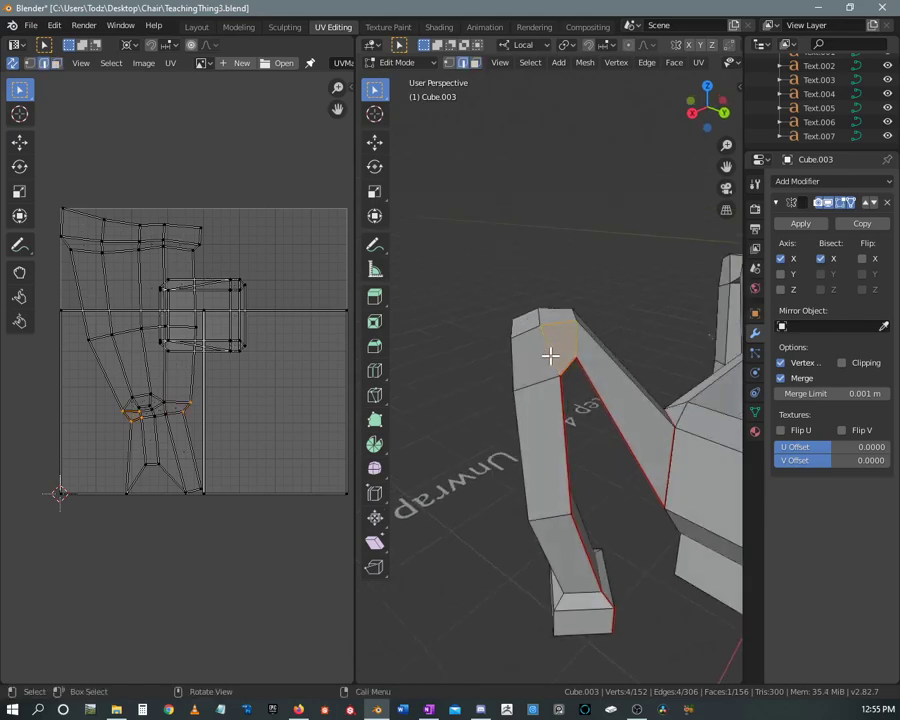
mouse_move(556, 345)
middle_down()
mouse_move(580, 361)
mouse_move(416, 425)
mouse_move(543, 305)
middle_up()
ctrl+click(570, 345)
ctrl+click(556, 298)
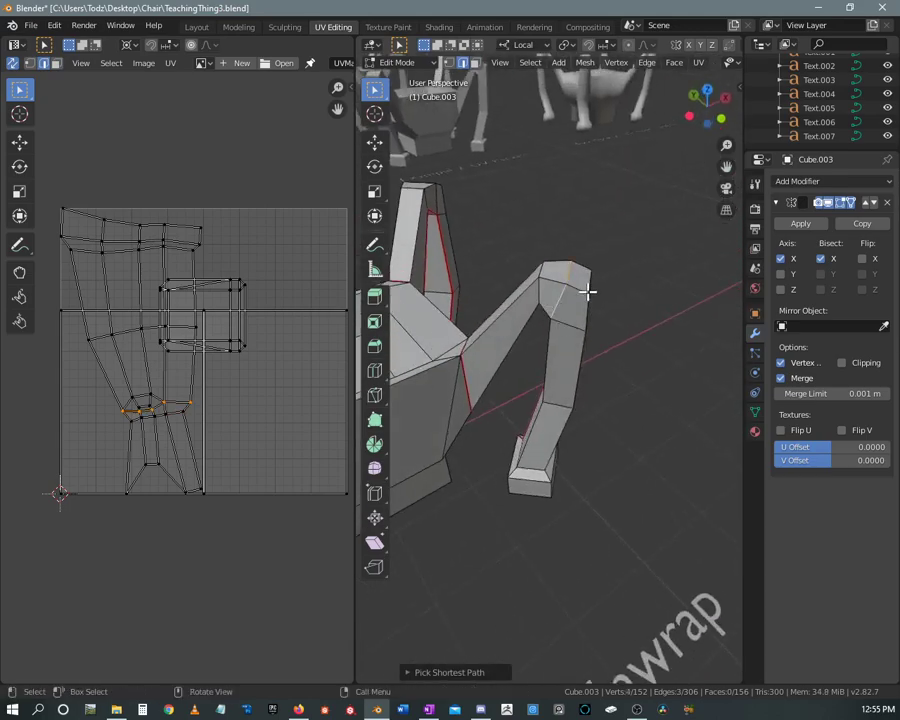
mouse_move(588, 289)
middle_down()
mouse_move(434, 249)
mouse_move(641, 293)
mouse_move(529, 271)
middle_up()
right_click(528, 346)
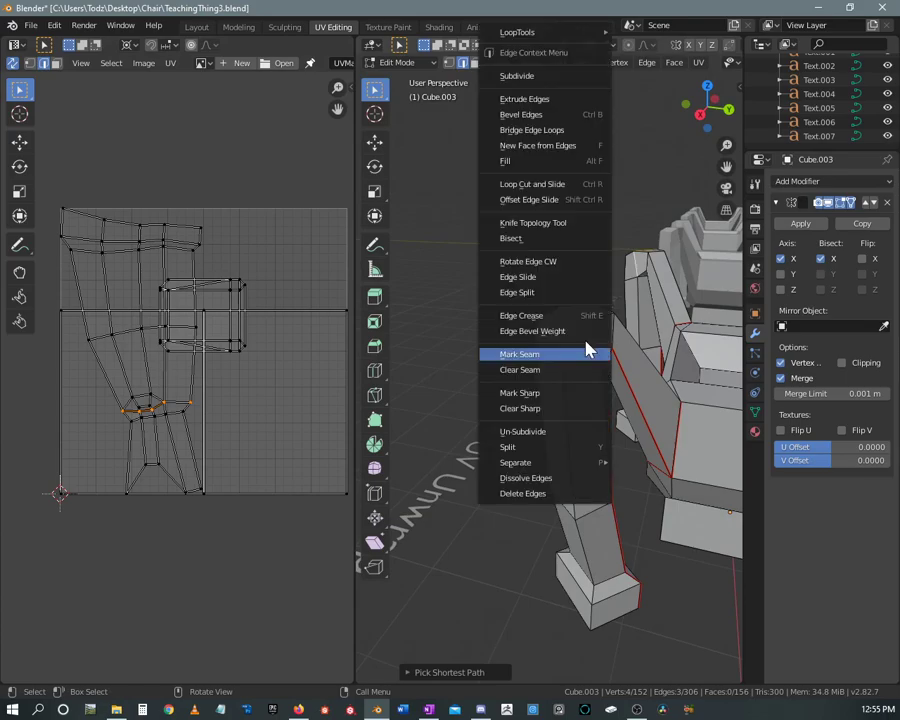
click(530, 354)
middle_drag(530, 354, 590, 344)
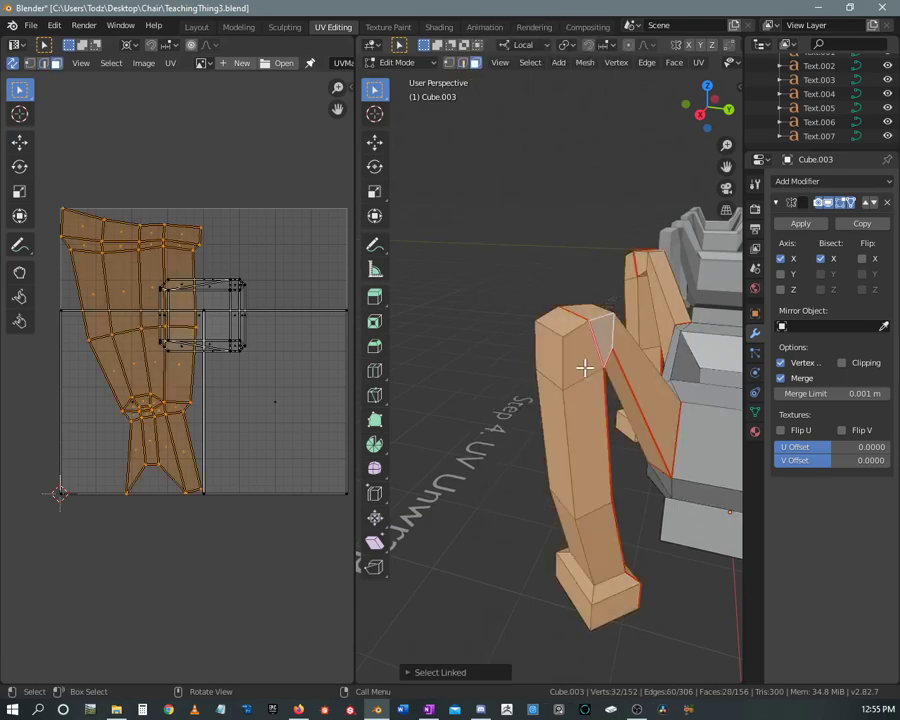
Mark one more edge at the leg top as a seam
key(l)
middle_drag(526, 376, 402, 237)
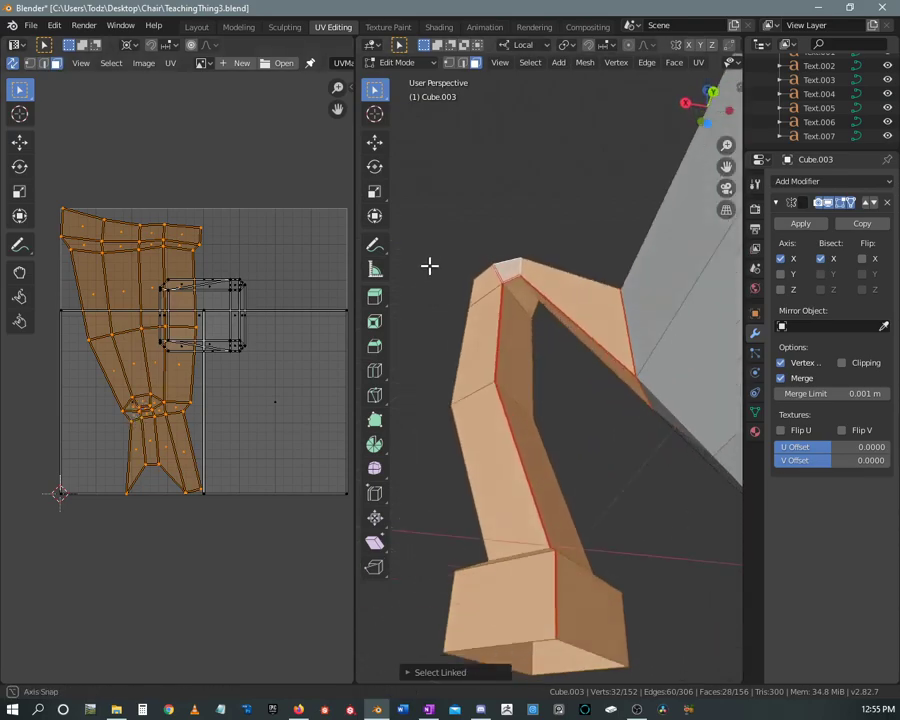
click(505, 312)
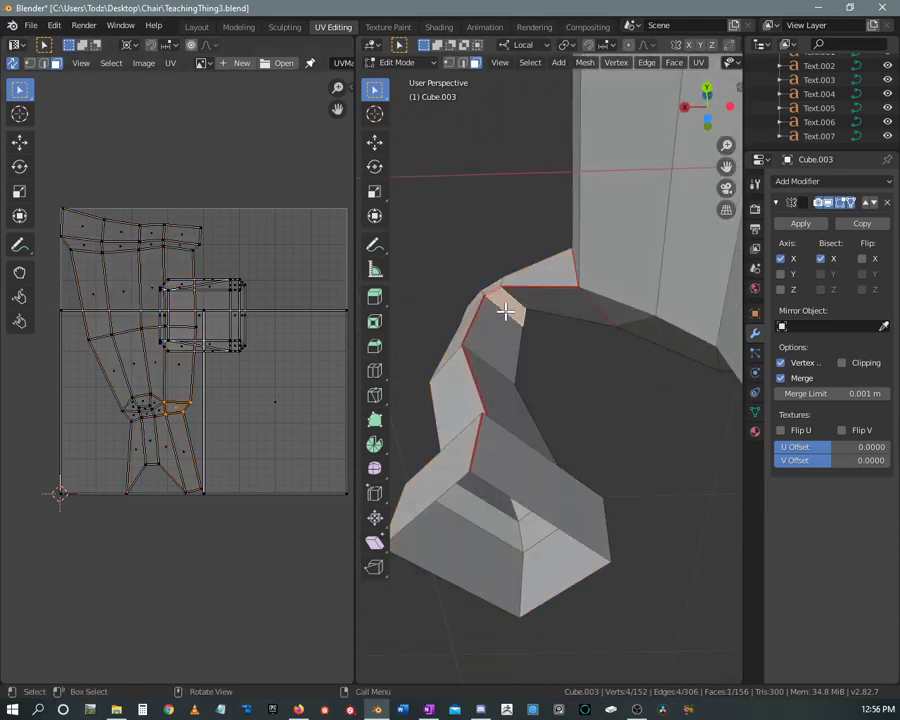
key(2)
click(502, 300)
right_click(512, 316)
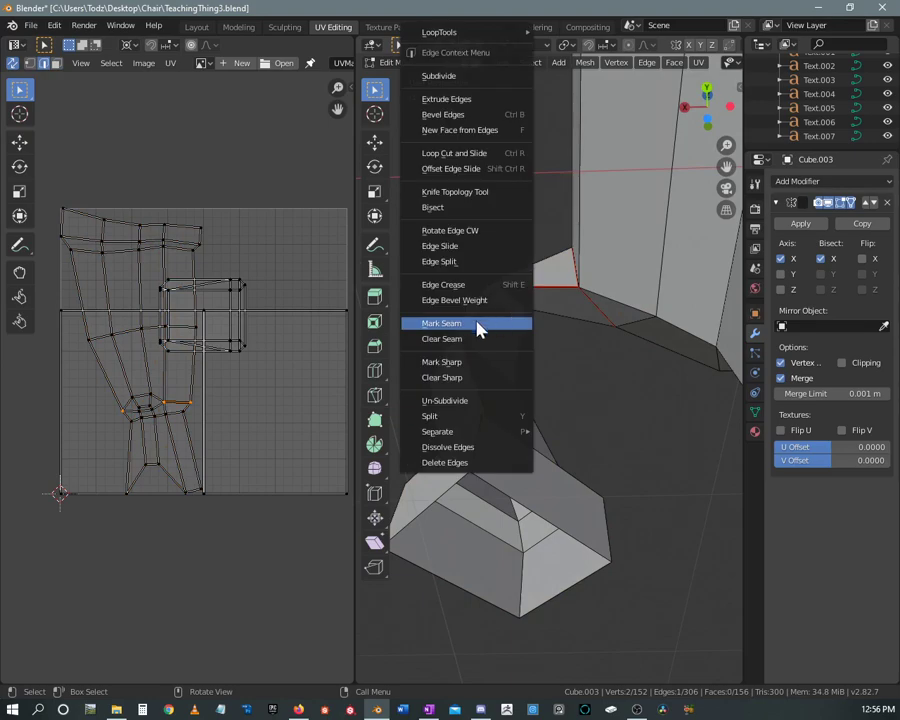
click(470, 325)
middle_drag(470, 333, 478, 302)
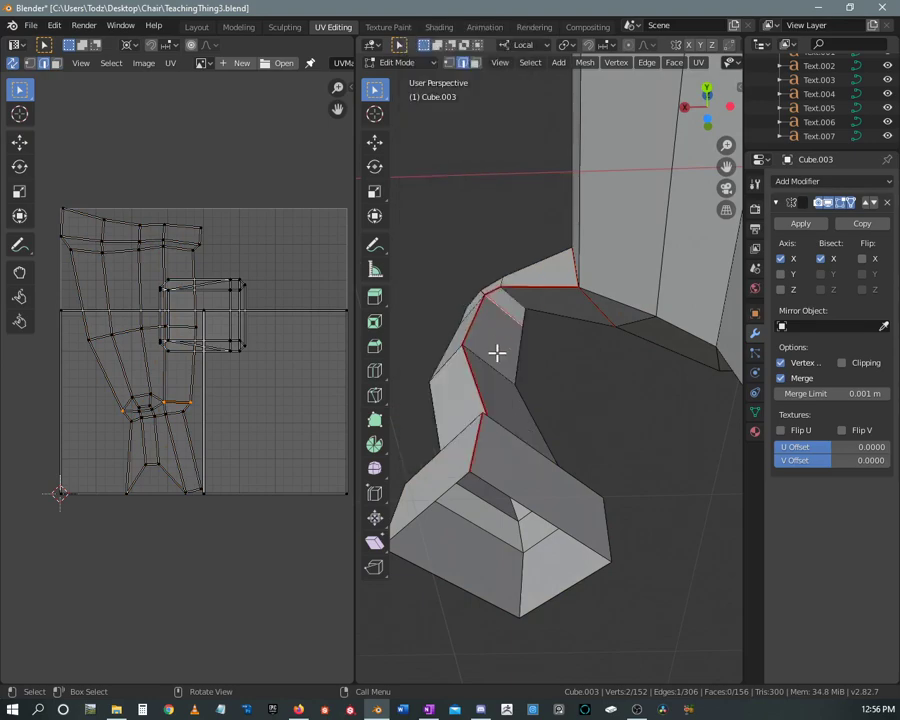
Select the linked lower leg piece, re-unwrap it, and move its island above the UV grid
key(3)
key(l)
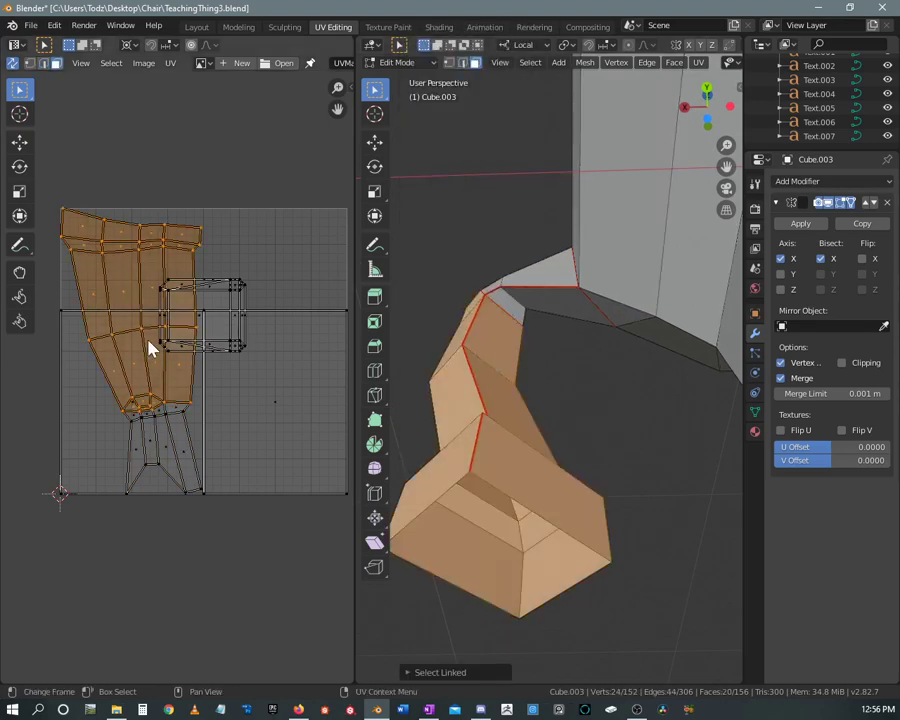
key(u)
click(152, 338)
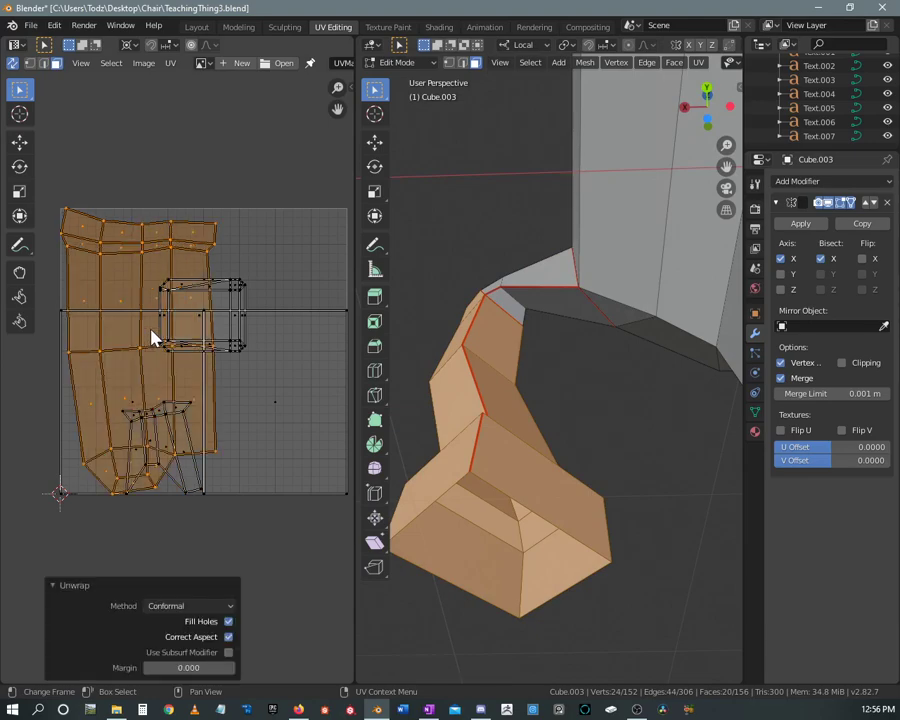
scroll(163, 338, down, 2)
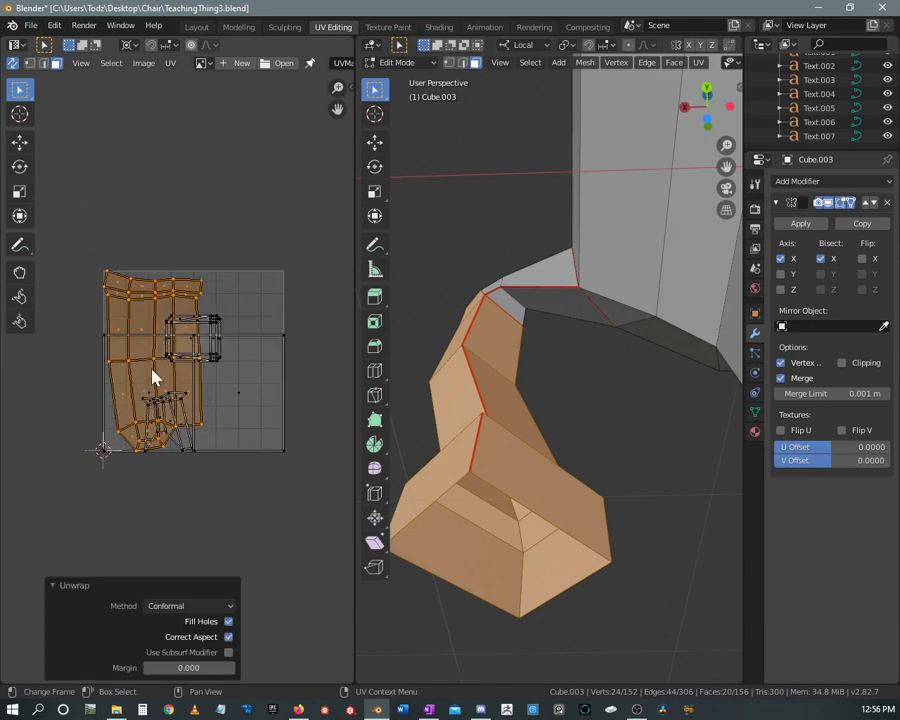
key(g)
click(157, 157)
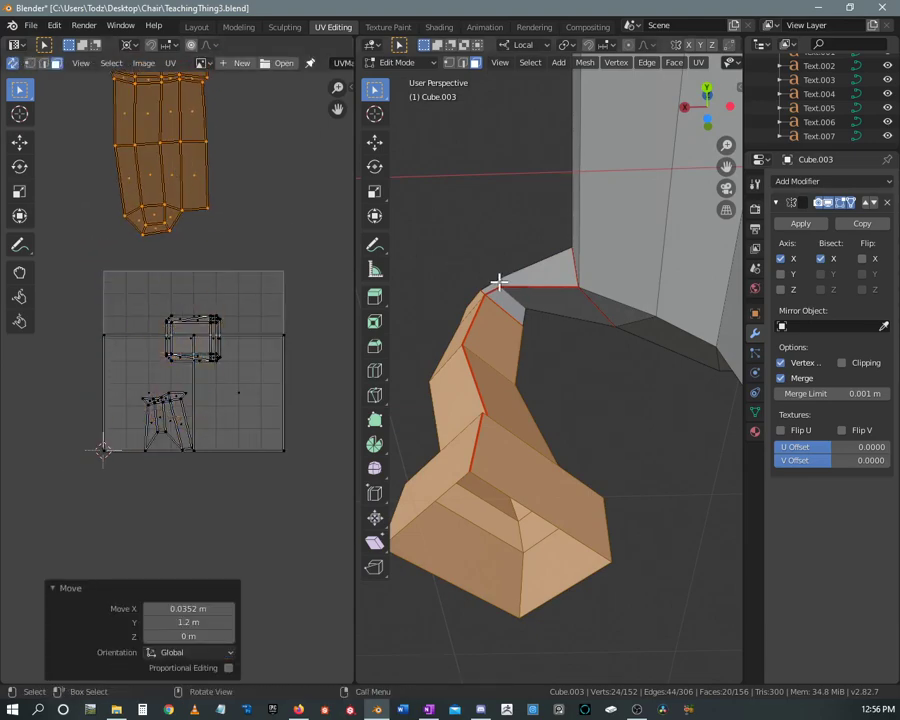
mouse_move(498, 283)
middle_down()
mouse_move(619, 396)
mouse_move(572, 341)
mouse_move(637, 362)
mouse_move(540, 345)
middle_up()
Frame the moved island, orbit to the next leg, and select its two top edges at the seat
scroll(183, 235, up, 2)
scroll(179, 183, up, 2)
middle_drag(179, 183, 203, 299)
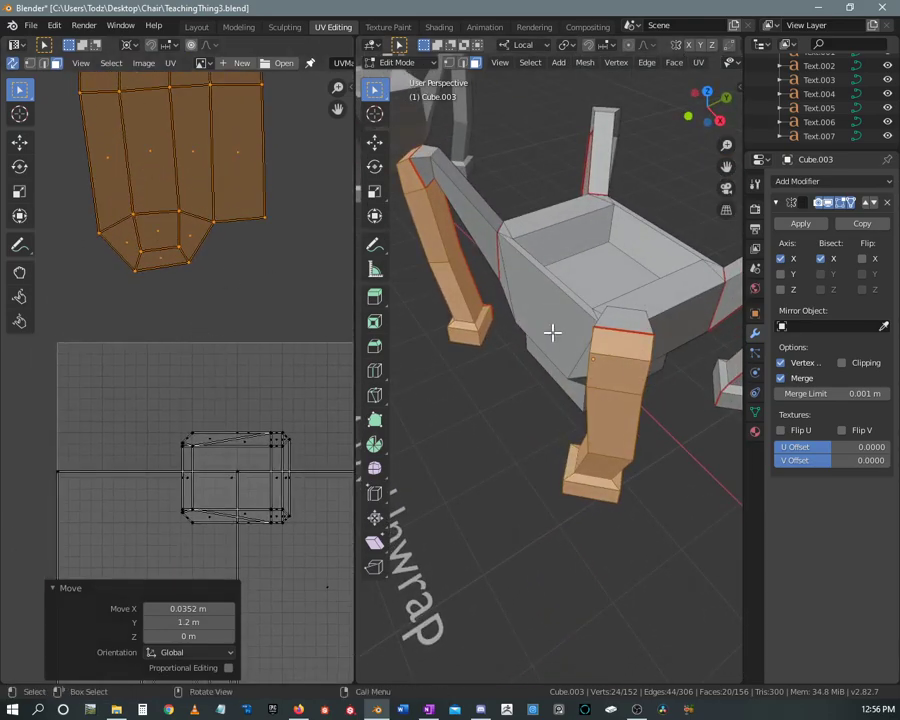
mouse_move(649, 343)
middle_down()
mouse_move(613, 301)
mouse_move(568, 293)
mouse_move(567, 340)
mouse_move(587, 325)
mouse_move(665, 327)
mouse_move(633, 321)
mouse_move(615, 300)
middle_up()
scroll(566, 293, up, 3)
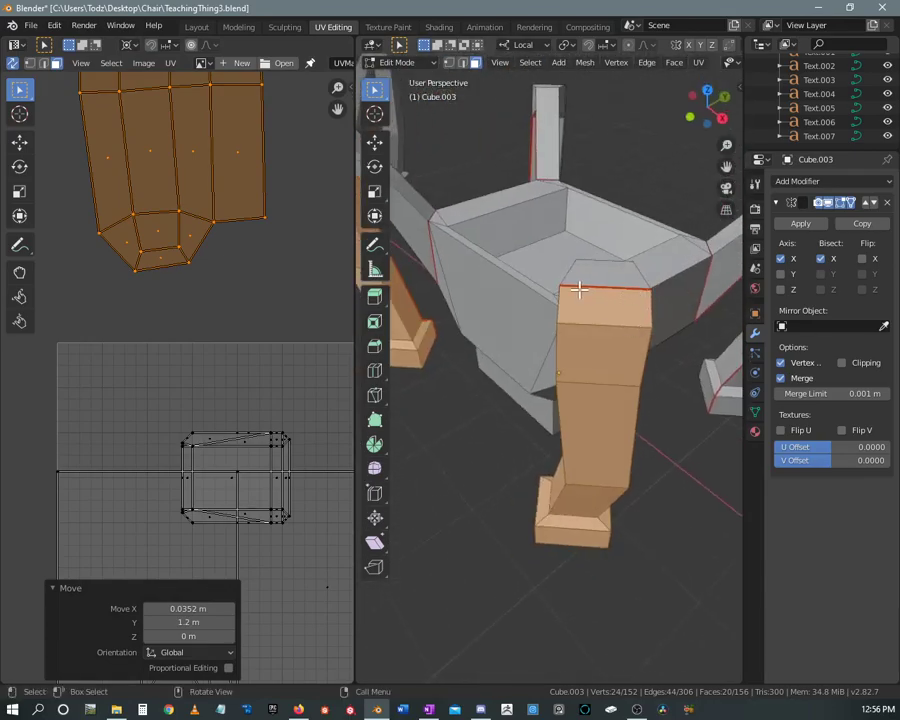
scroll(165, 190, up, 3)
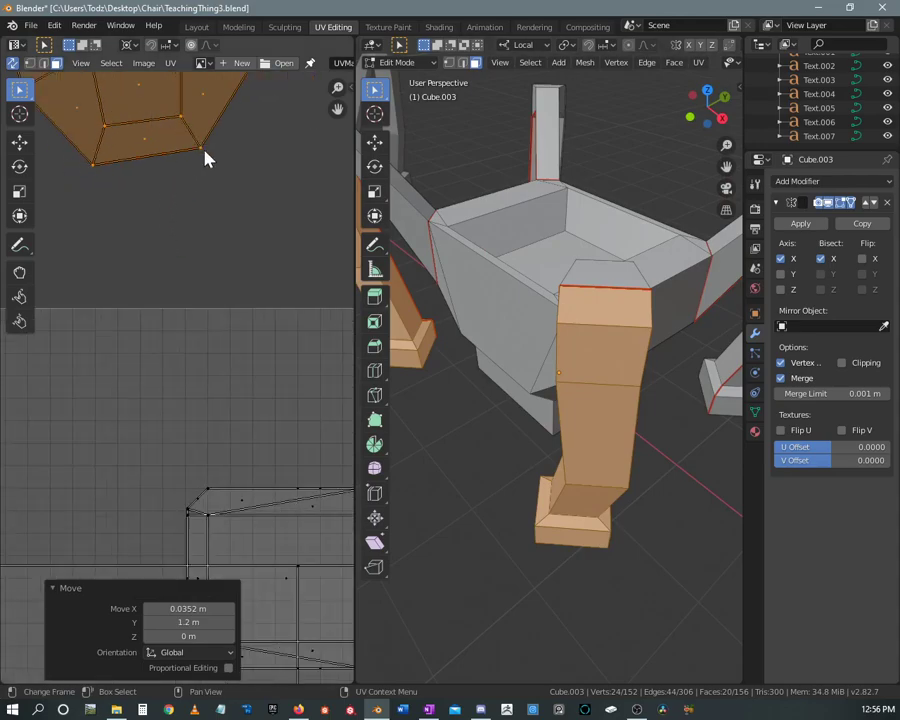
mouse_move(464, 210)
middle_down()
mouse_move(580, 320)
mouse_move(584, 344)
mouse_move(568, 340)
mouse_move(602, 372)
mouse_move(608, 354)
middle_up()
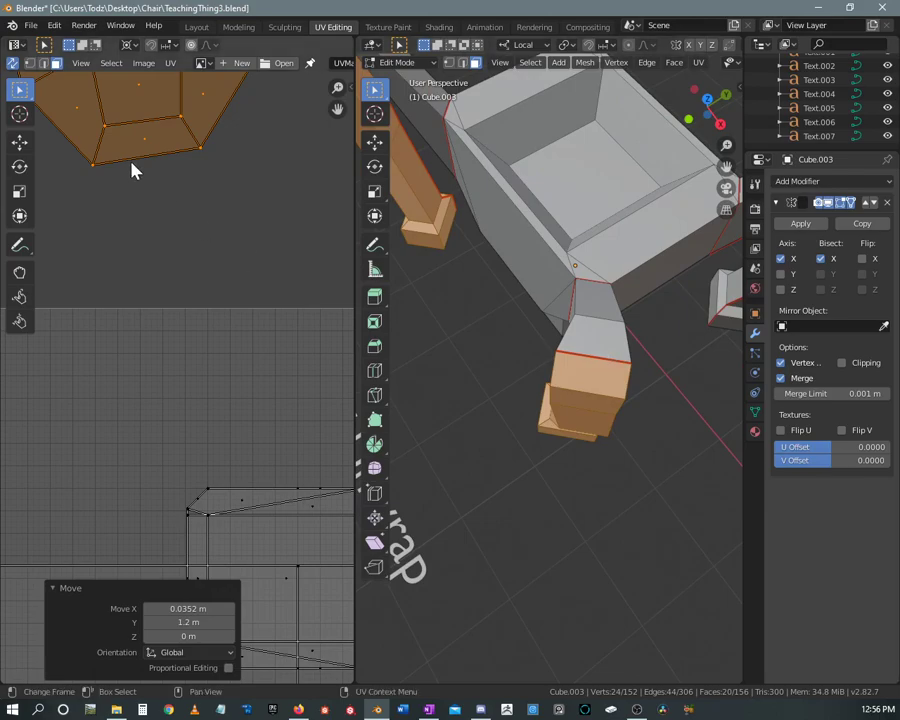
mouse_move(557, 338)
middle_down()
mouse_move(537, 313)
mouse_move(598, 340)
mouse_move(554, 331)
middle_up()
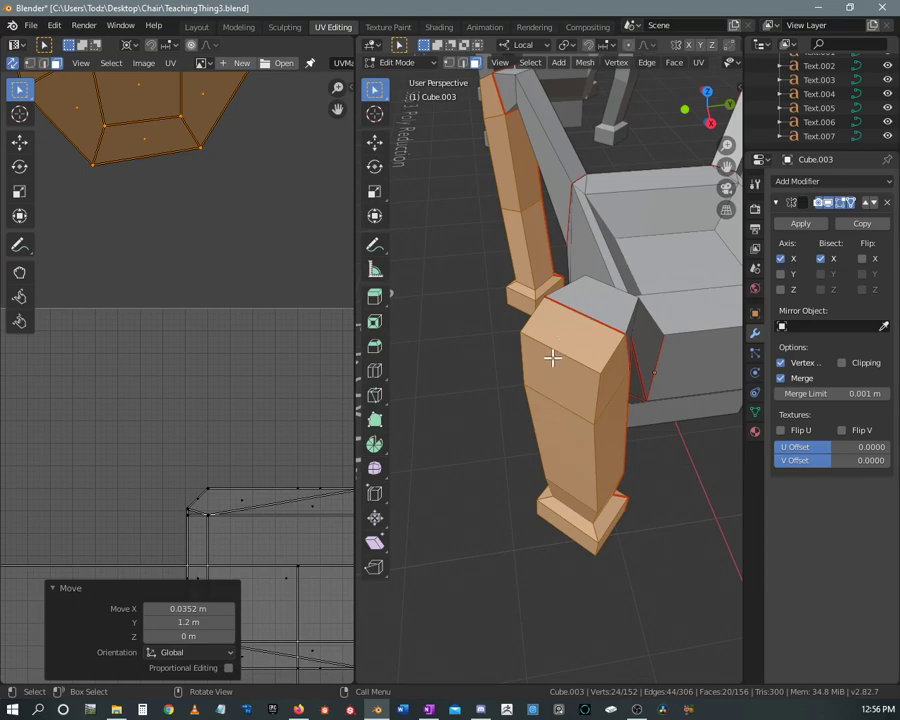
mouse_move(589, 372)
middle_down()
mouse_move(655, 332)
mouse_move(562, 311)
middle_up()
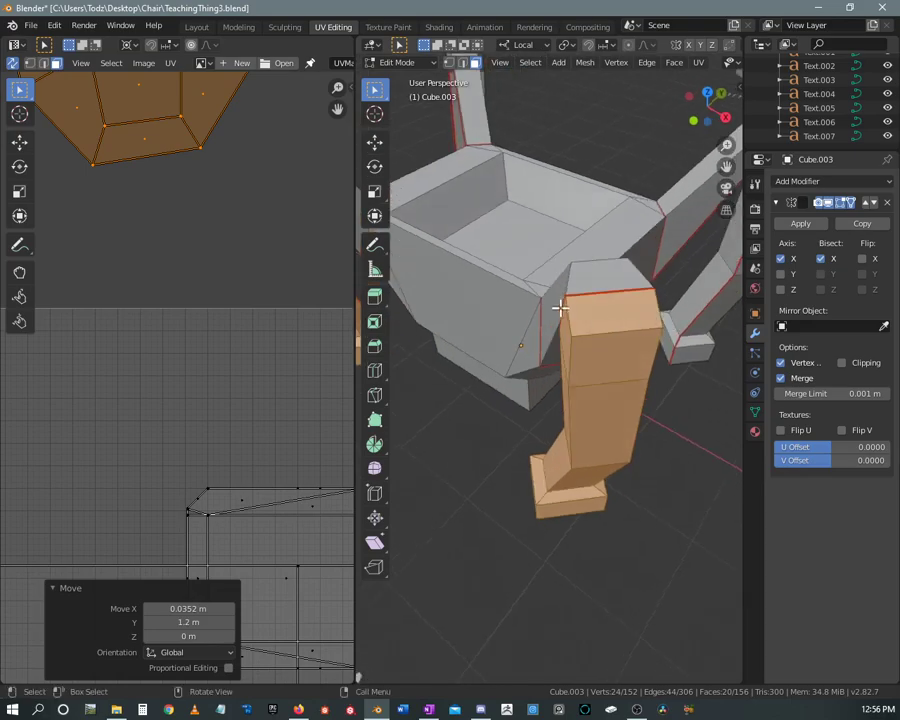
click(190, 142)
shift+click(99, 152)
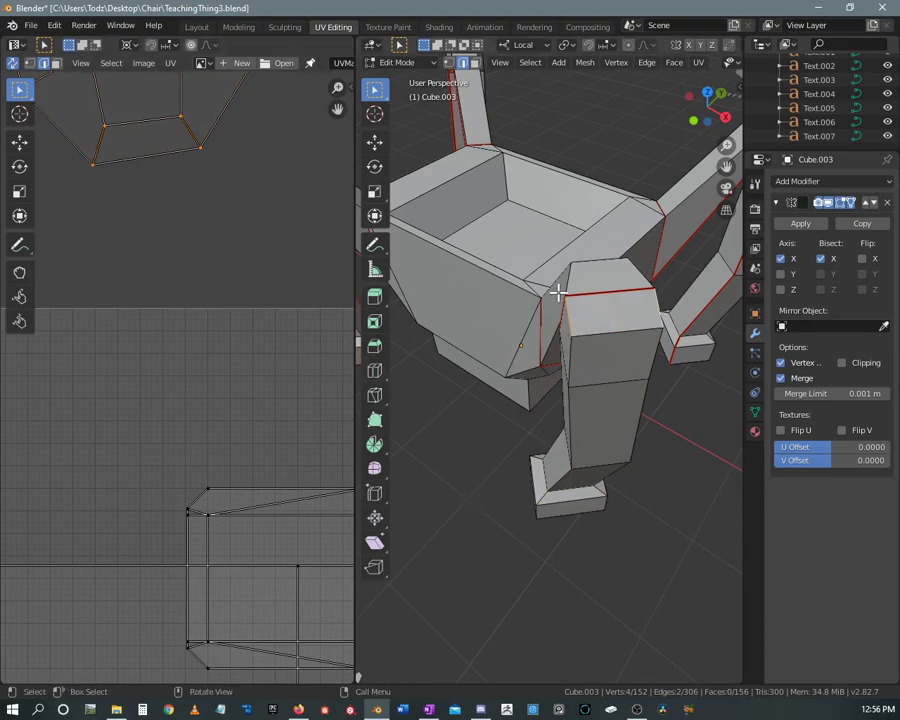
Mark the leg's top edges as a seam, unwrap the linked leg piece, and move its island higher
right_click(592, 340)
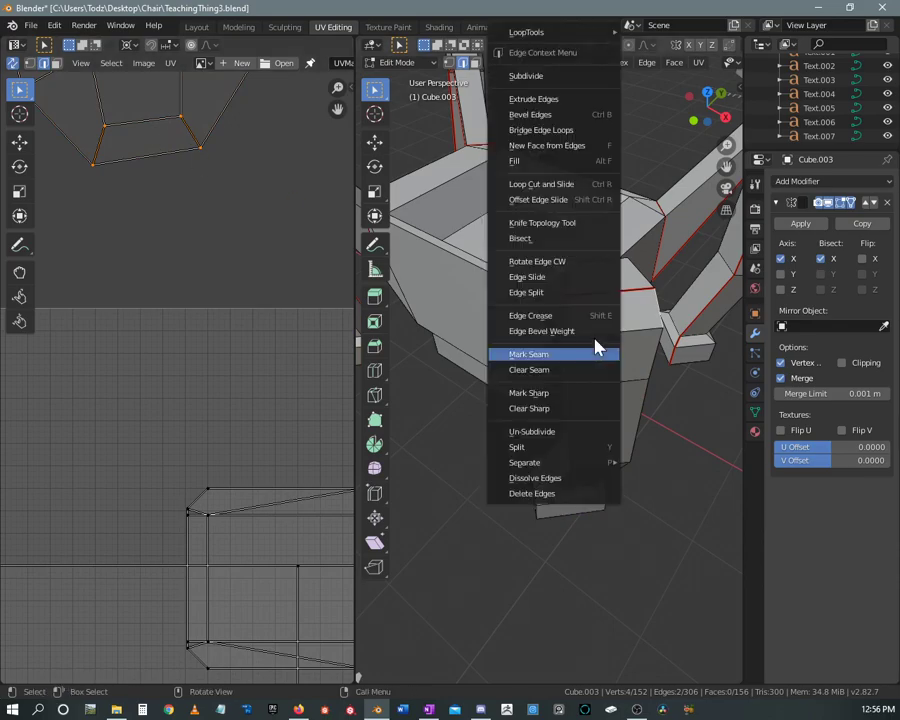
click(559, 362)
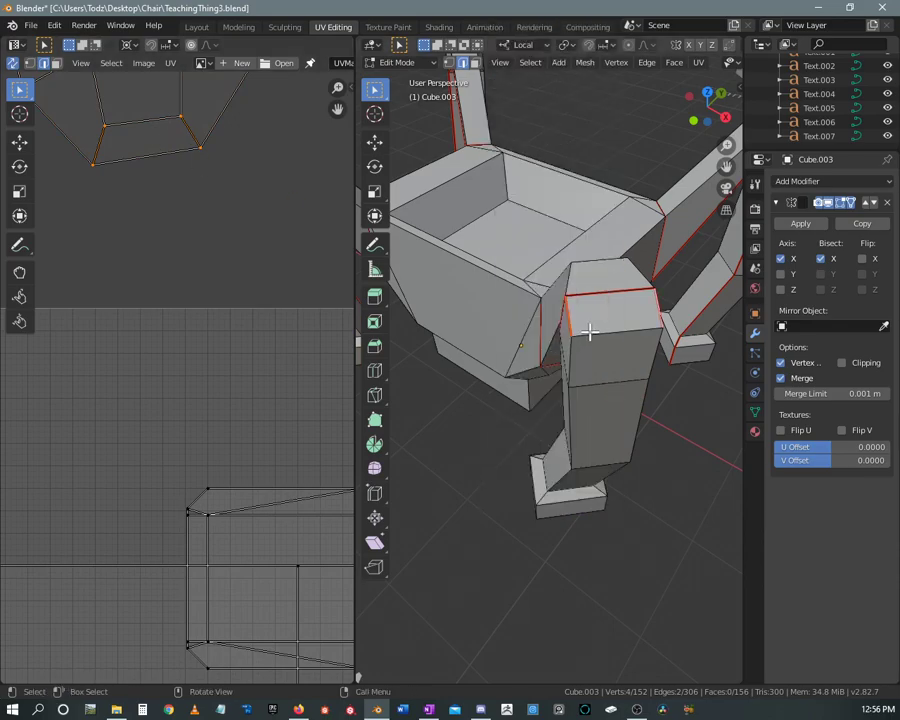
key(alt+a)
key(l)
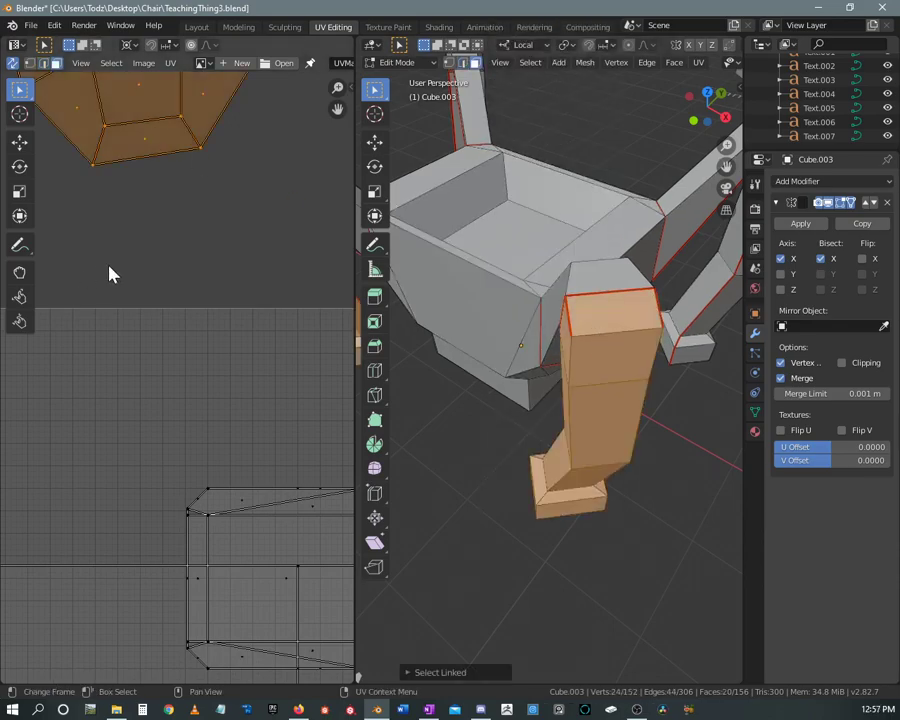
scroll(120, 270, down, 3)
key(u)
click(187, 267)
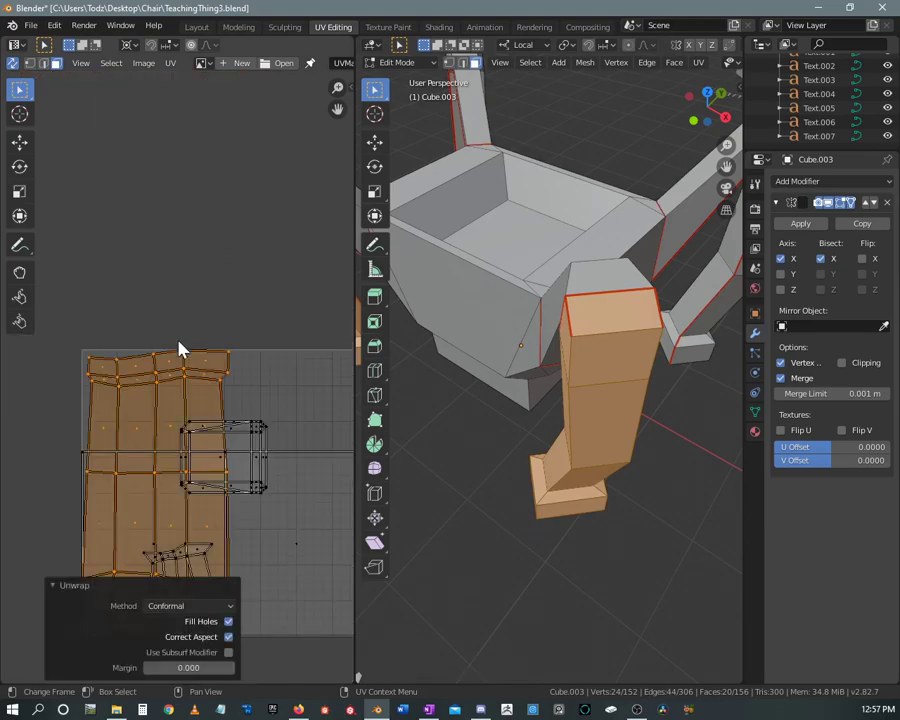
key(g)
click(228, 120)
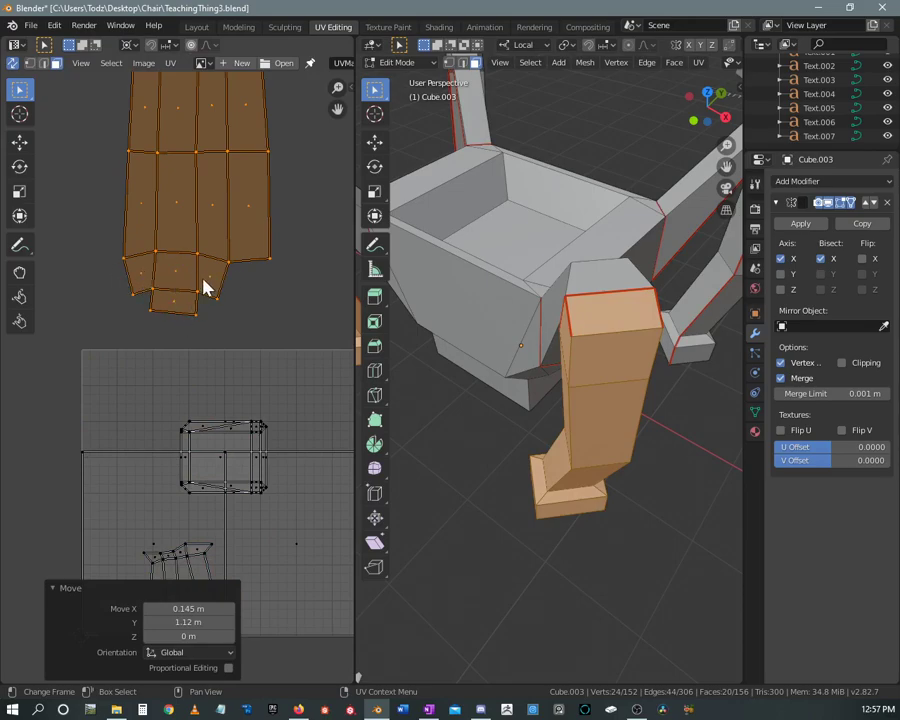
Add the connected leg piece with Ctrl+L and unwrap the selected leg faces into islands
scroll(522, 342, down, 3)
scroll(671, 342, up, 3)
mouse_move(522, 342)
middle_down()
mouse_move(671, 342)
mouse_move(597, 325)
mouse_move(560, 301)
middle_up()
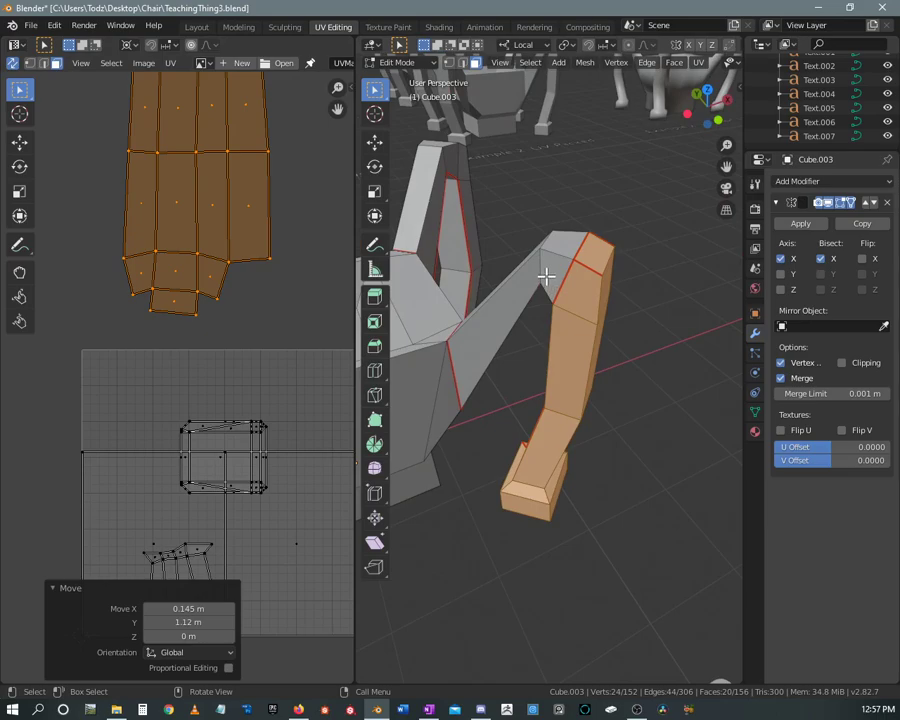
key(ctrl+l)
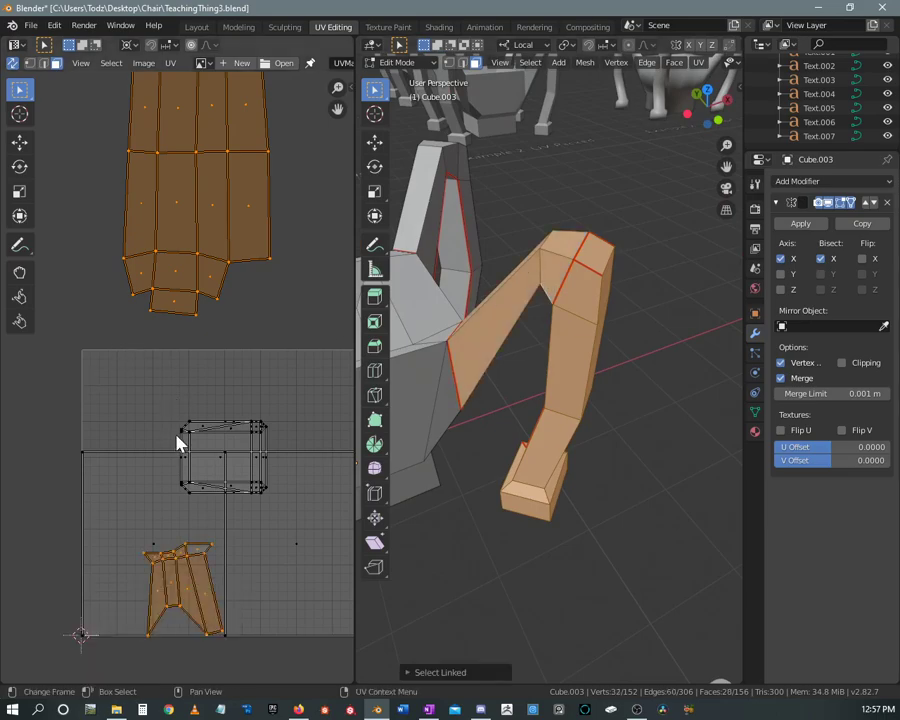
key(u)
click(184, 438)
scroll(188, 452, down, 3)
scroll(217, 475, up, 3)
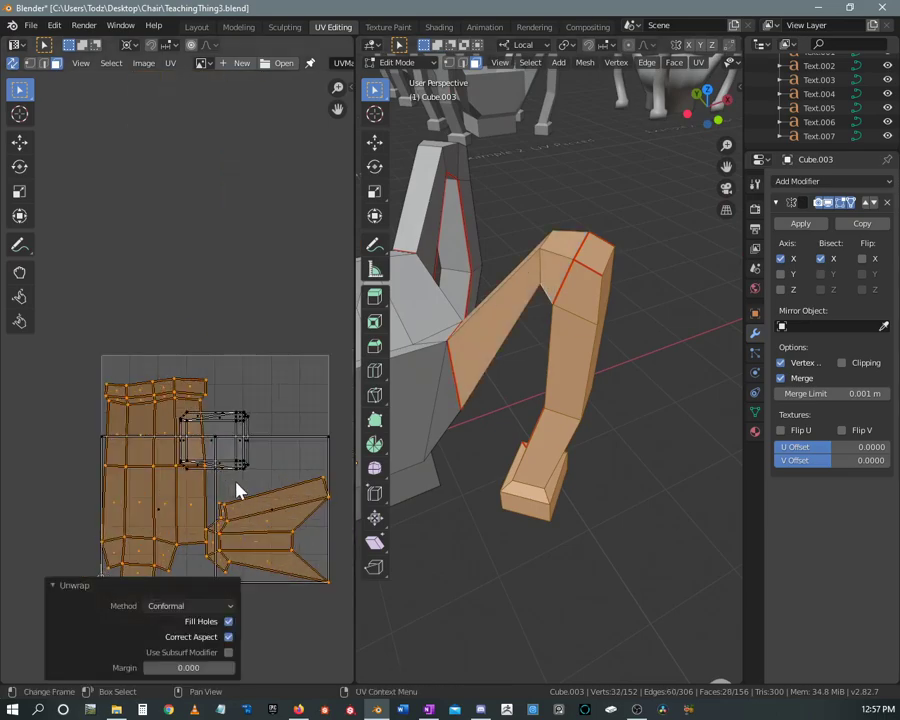
scroll(236, 490, down, 1)
middle_drag(610, 290, 541, 310)
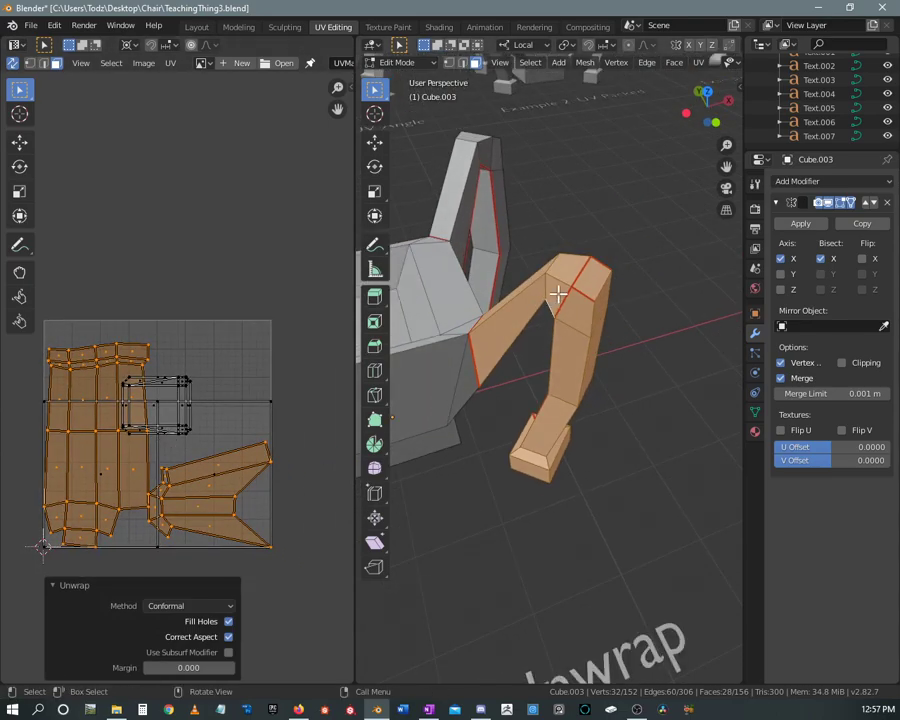
Hide the finished leg and mark the first edge loop at the next leg's top as a seam
key(h)
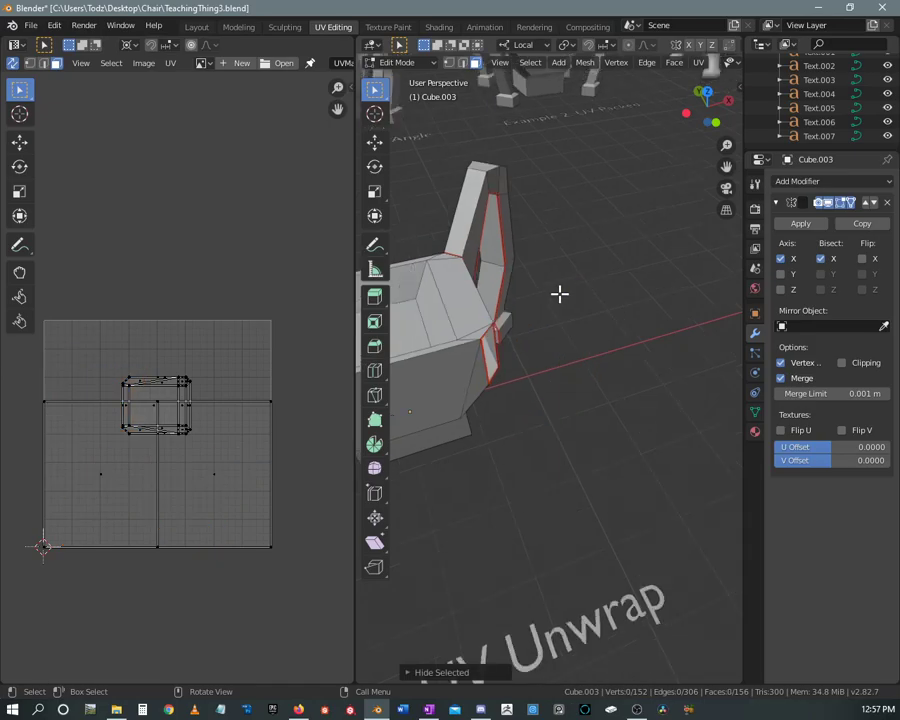
mouse_move(556, 292)
middle_down()
mouse_move(480, 277)
mouse_move(503, 322)
mouse_move(560, 374)
mouse_move(538, 299)
mouse_move(553, 360)
middle_up()
scroll(503, 322, up, 5)
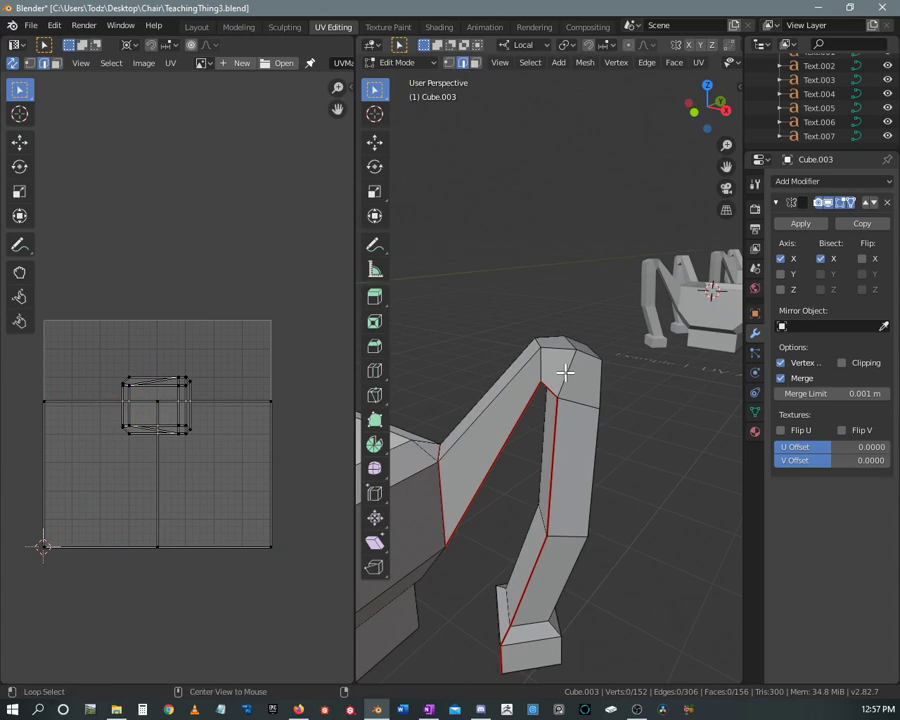
alt+click(564, 370)
mouse_move(562, 366)
middle_down()
mouse_move(480, 372)
mouse_move(596, 380)
mouse_move(619, 409)
mouse_move(432, 370)
mouse_move(519, 367)
mouse_move(486, 327)
mouse_move(552, 404)
mouse_move(572, 377)
mouse_move(647, 410)
middle_up()
scroll(620, 409, up, 5)
scroll(620, 409, down, 3)
right_click(552, 404)
click(557, 410)
Mark the remaining edges around the leg top as seams
scroll(572, 377, down, 3)
click(478, 345)
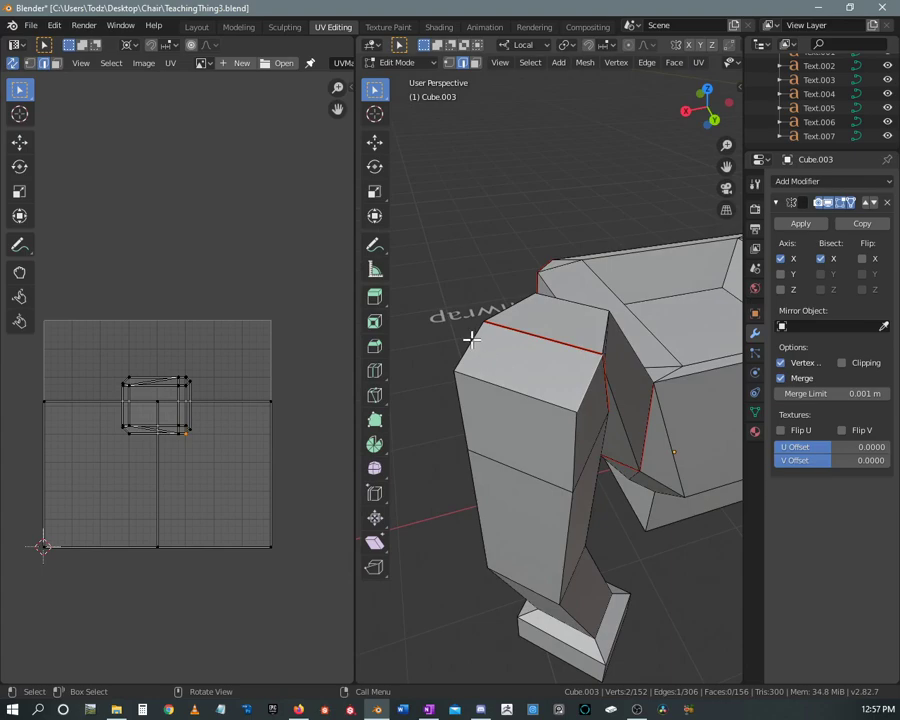
right_click(590, 380)
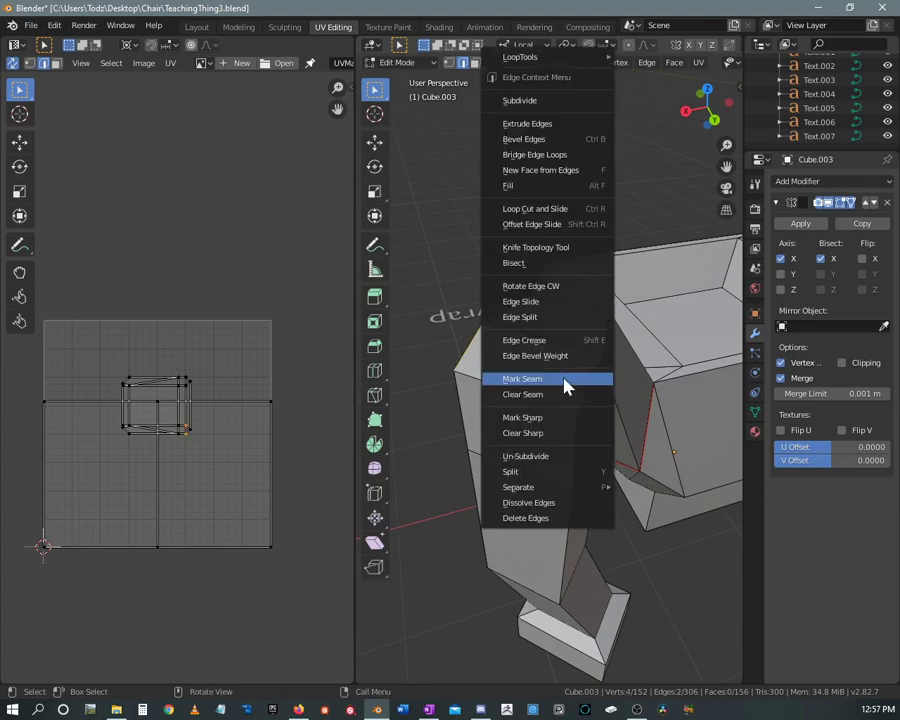
click(564, 375)
scroll(568, 396, down, 3)
middle_drag(568, 396, 481, 397)
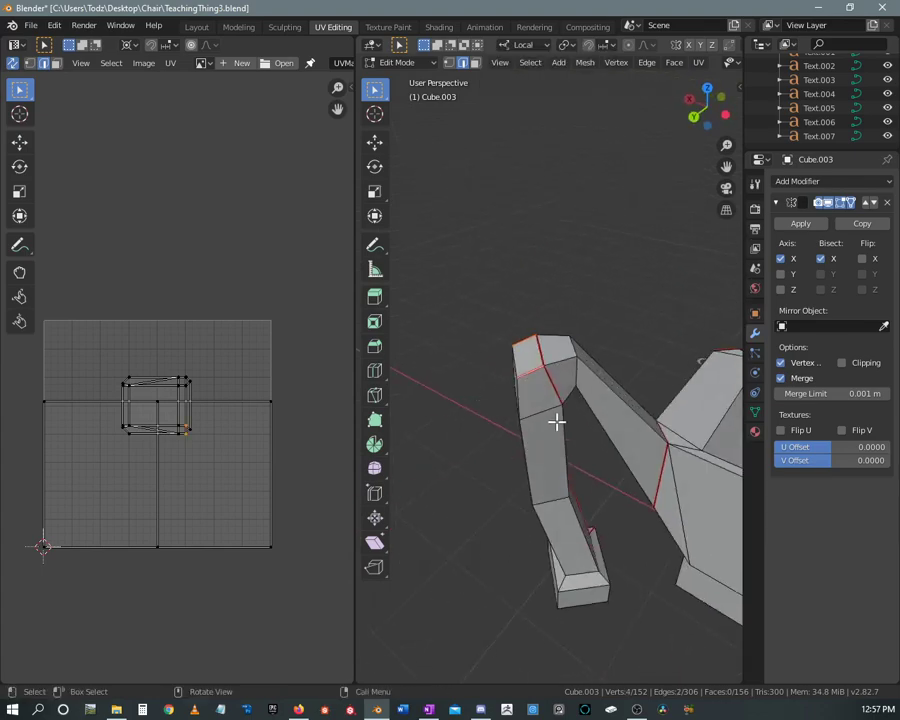
Select the connected leg with L and unwrap it with Conformal
key(l)
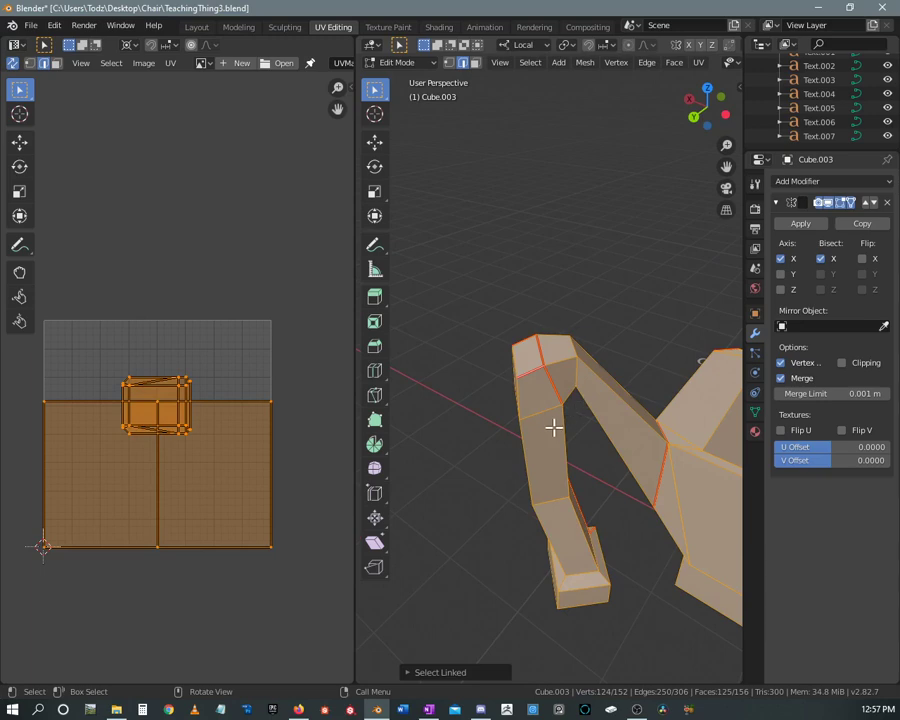
click(598, 322)
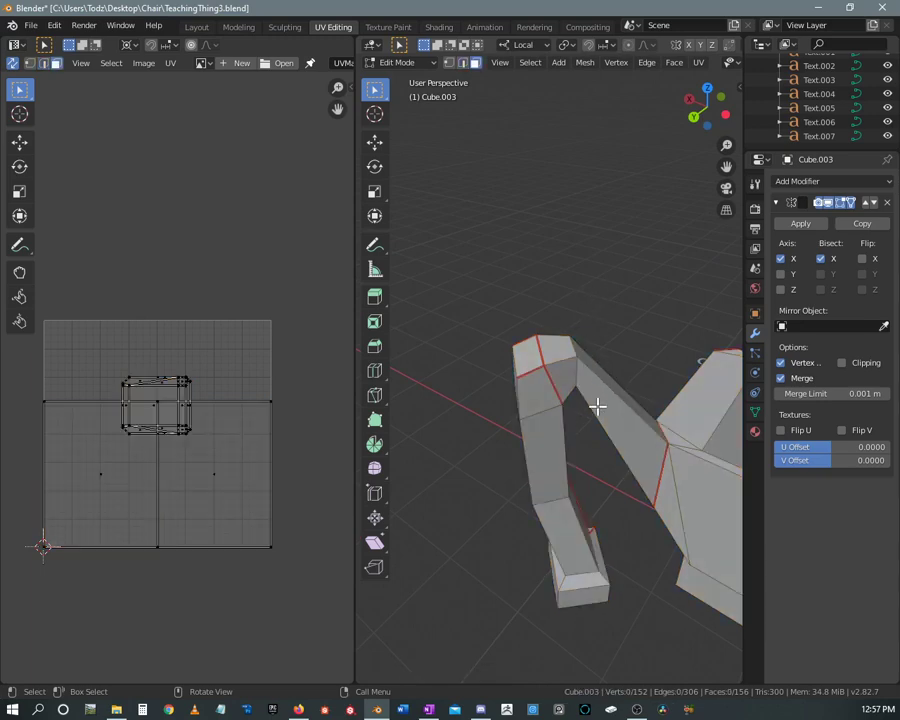
key(l)
key(l)
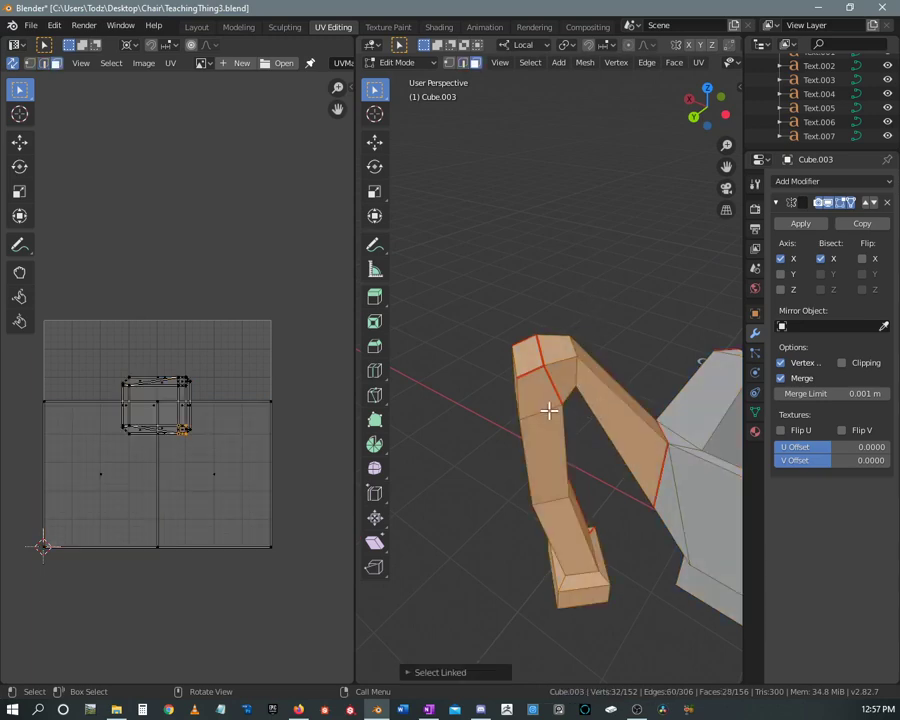
key(u)
click(116, 424)
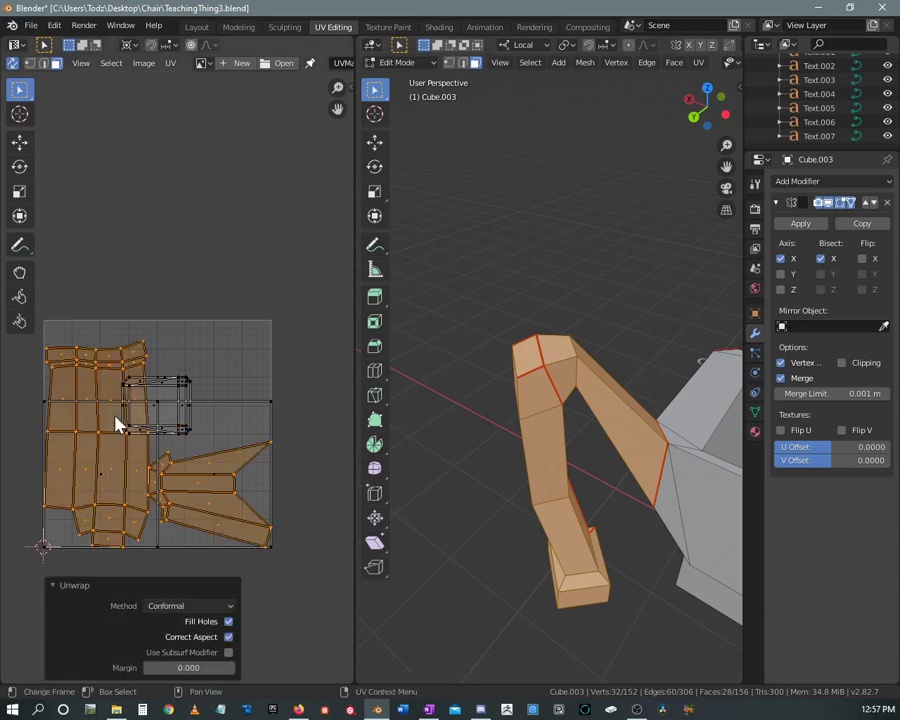
scroll(132, 416, down, 4)
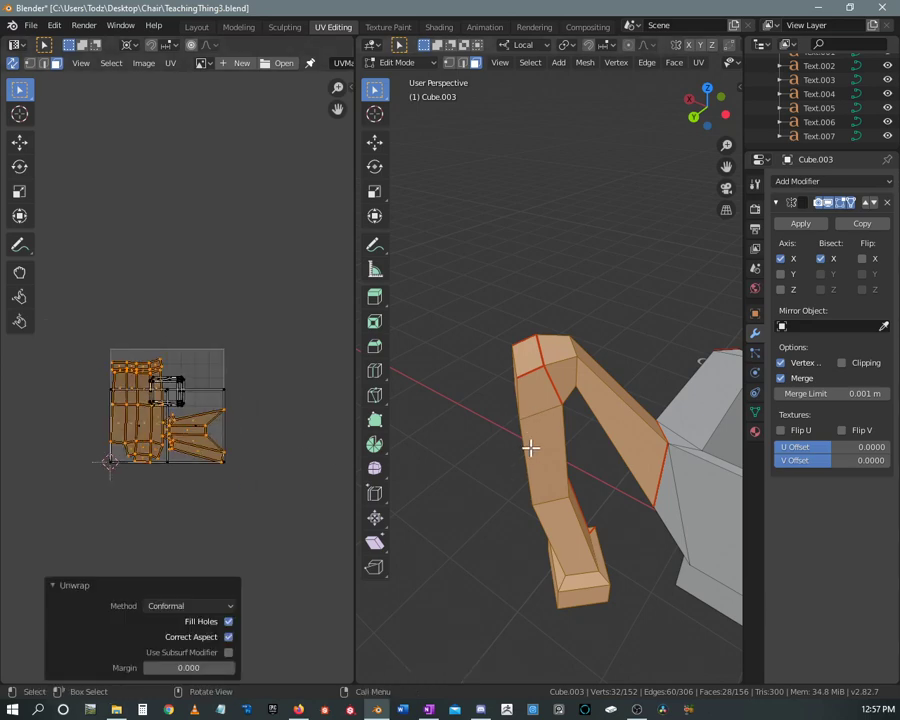
Hide the unwrapped leg, orbit down into the remaining seat and switch to edge select
key(h)
scroll(600, 445, down, 3)
middle_drag(638, 458, 489, 393)
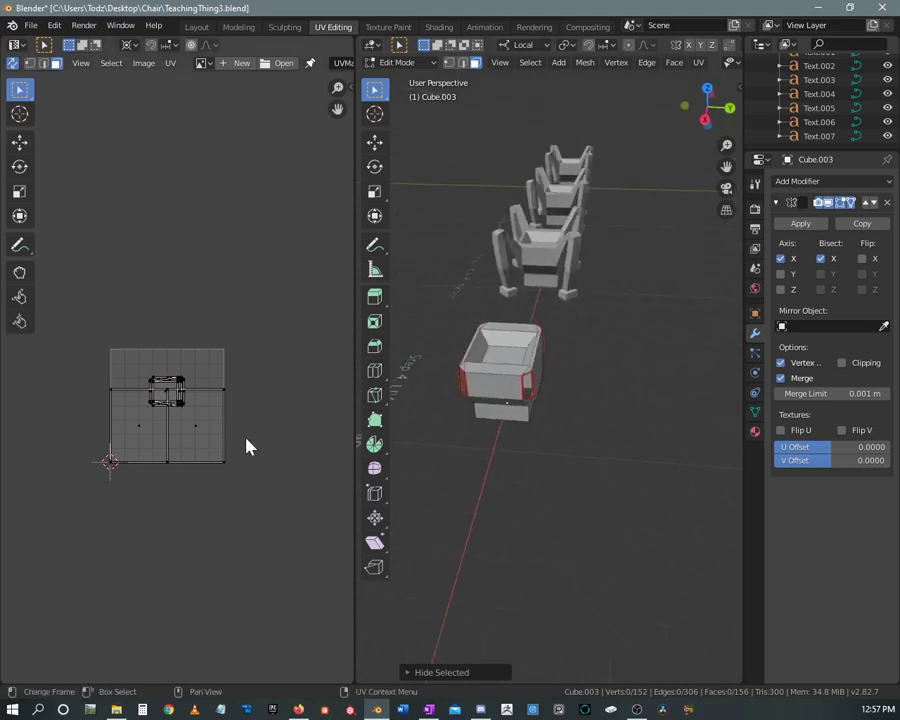
scroll(489, 393, up, 3)
middle_drag(565, 437, 677, 345)
scroll(666, 370, up, 3)
mouse_move(655, 392)
middle_down()
mouse_move(603, 396)
mouse_move(506, 360)
mouse_move(554, 356)
mouse_move(580, 372)
middle_up()
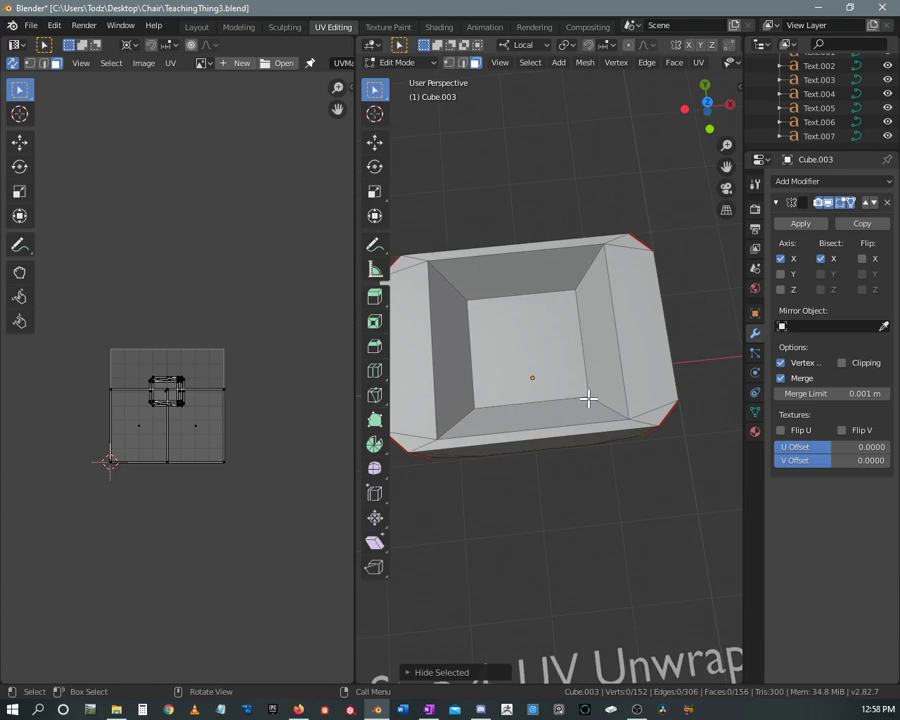
key(2)
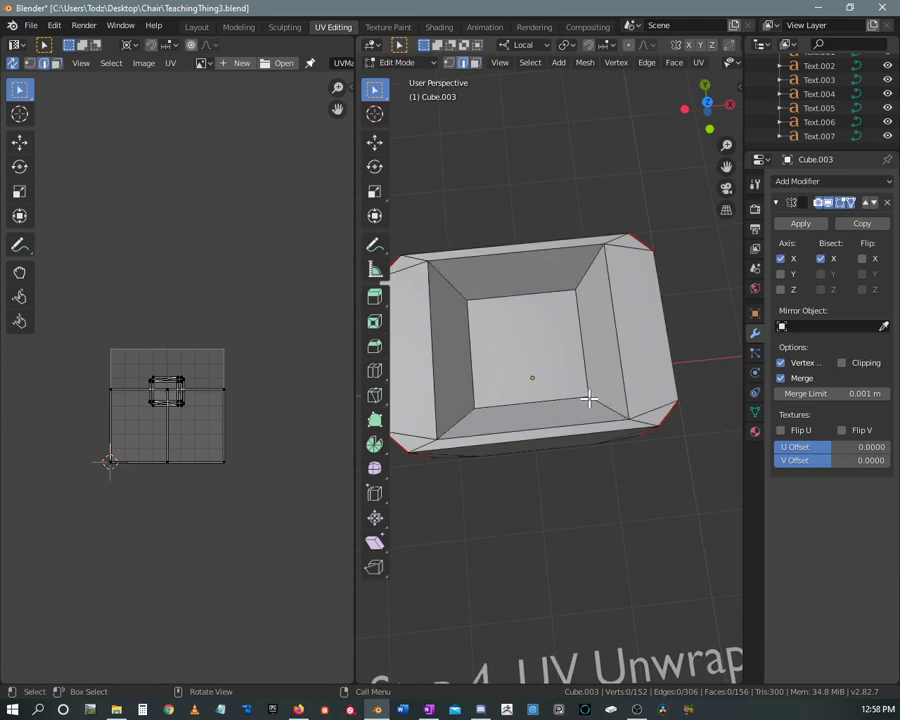
Mark the seat's top inner rim edges as seams
alt+click(577, 398)
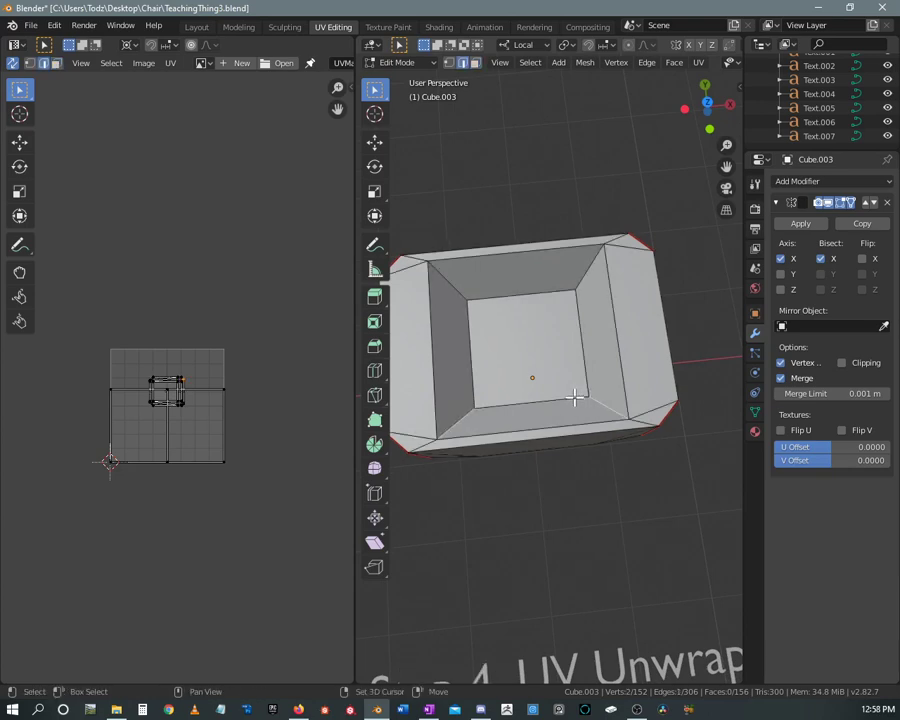
mouse_move(574, 396)
middle_down()
mouse_move(588, 384)
mouse_move(584, 364)
mouse_move(536, 400)
middle_up()
shift+click(620, 345)
scroll(539, 366, down, 1)
middle_drag(619, 284, 619, 296)
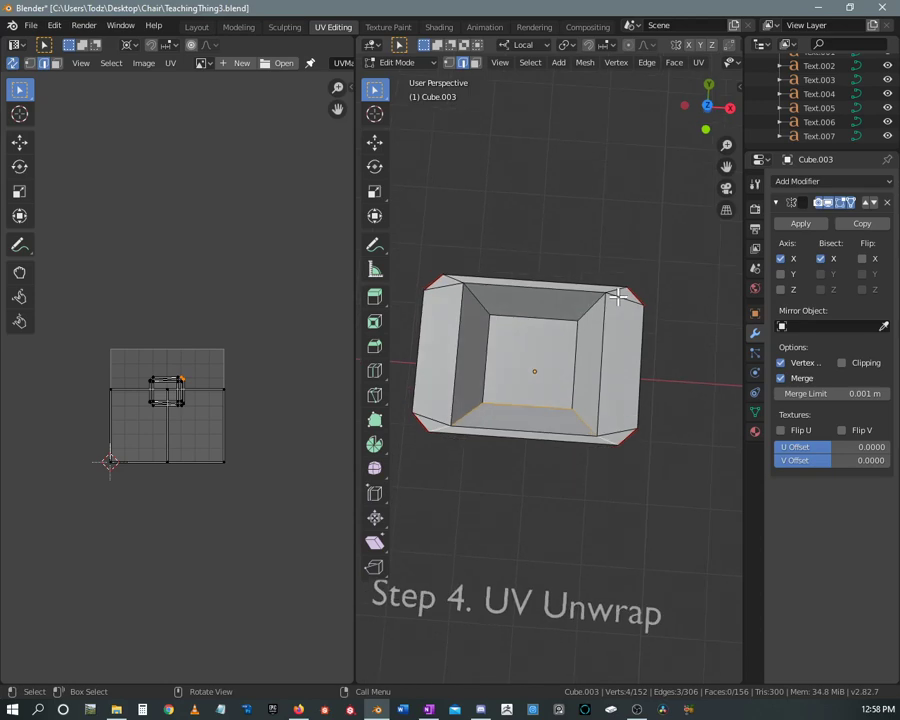
key(shift)
key(ctrl)
ctrl+click(549, 317)
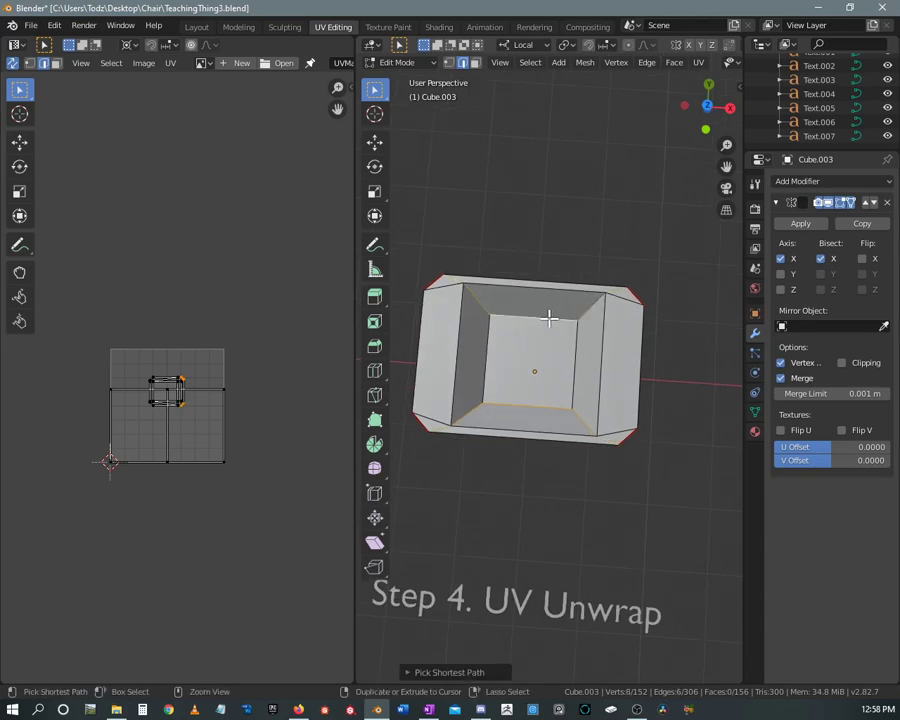
right_click(577, 318)
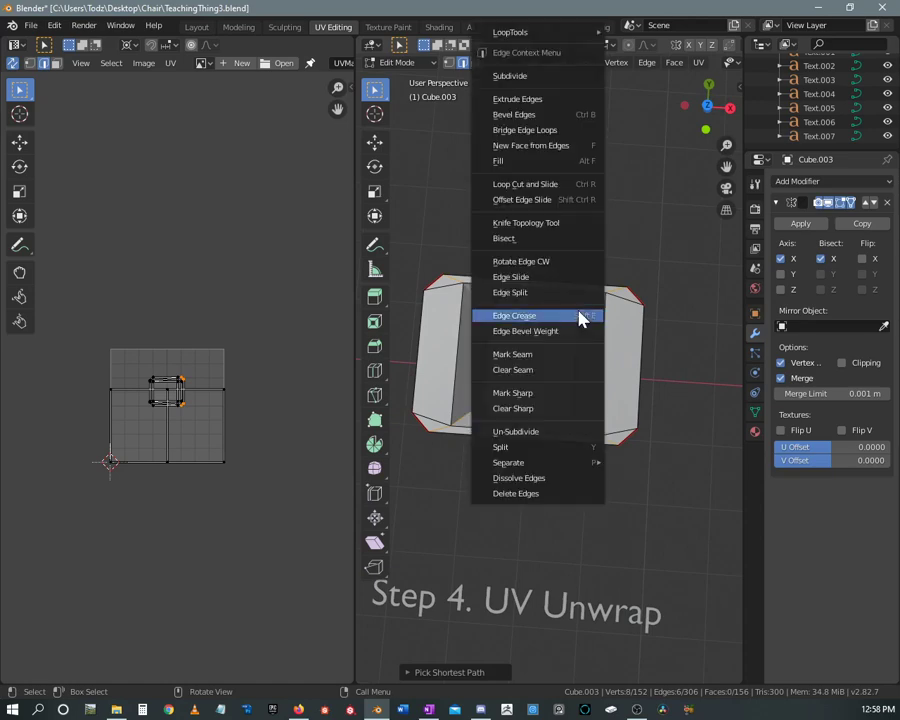
click(525, 355)
scroll(530, 360, down, 3)
Mark the edge chains down the seat corners as seams
mouse_move(556, 304)
middle_down()
mouse_move(538, 333)
mouse_move(466, 324)
mouse_move(530, 293)
middle_up()
scroll(538, 333, up, 5)
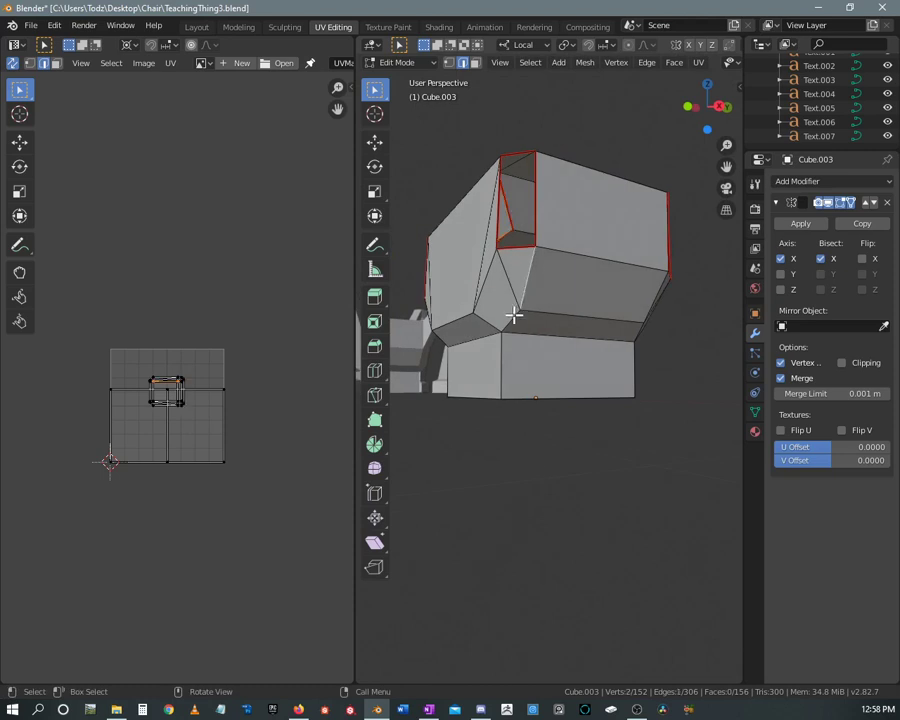
alt+click(501, 348)
right_click(519, 300)
click(476, 354)
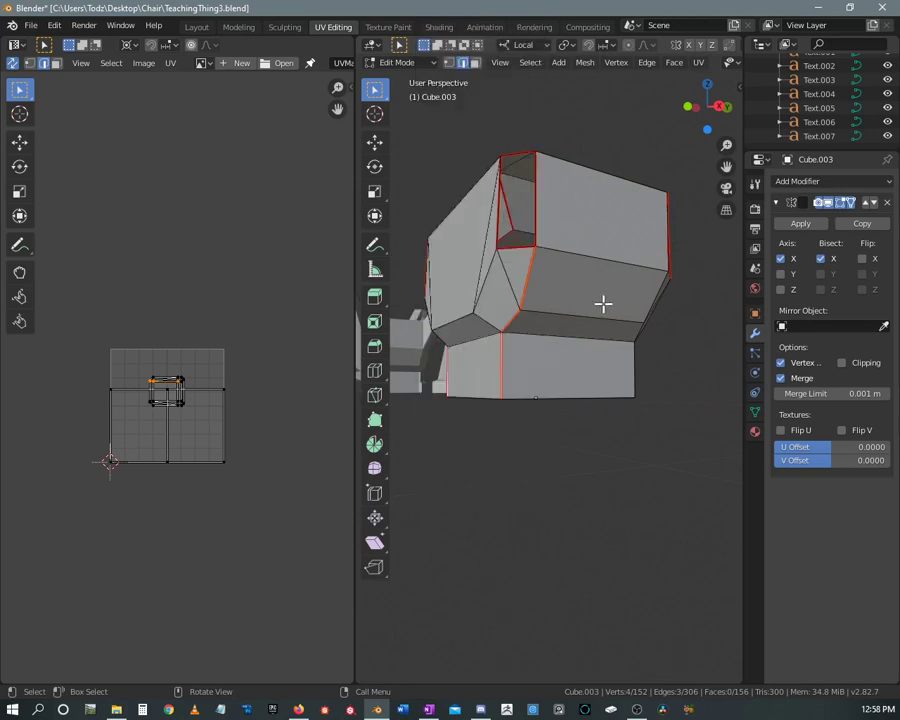
middle_drag(604, 298, 492, 297)
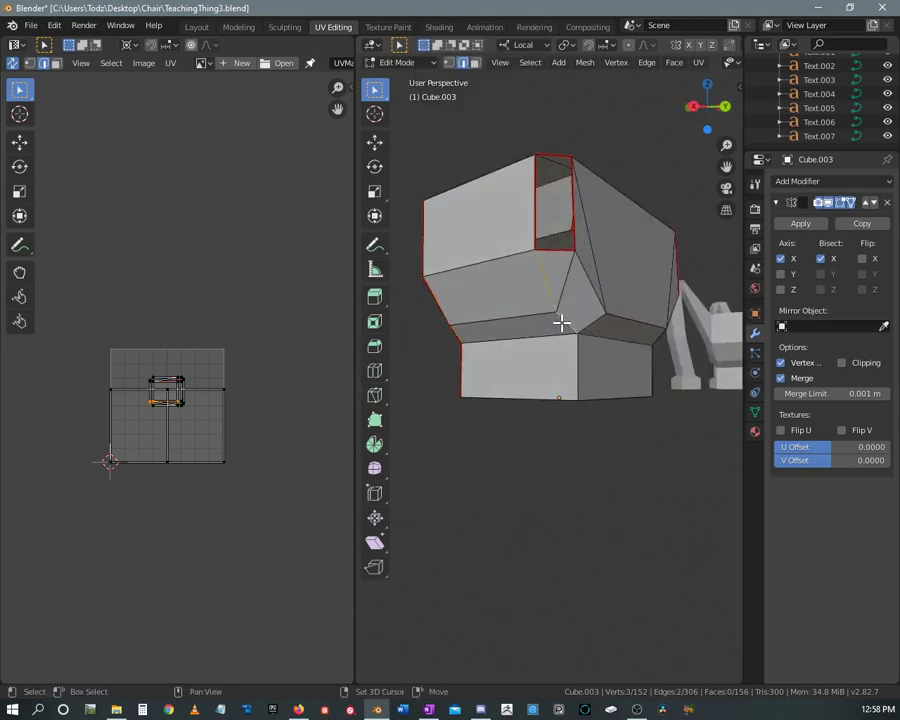
right_click(578, 364)
click(550, 362)
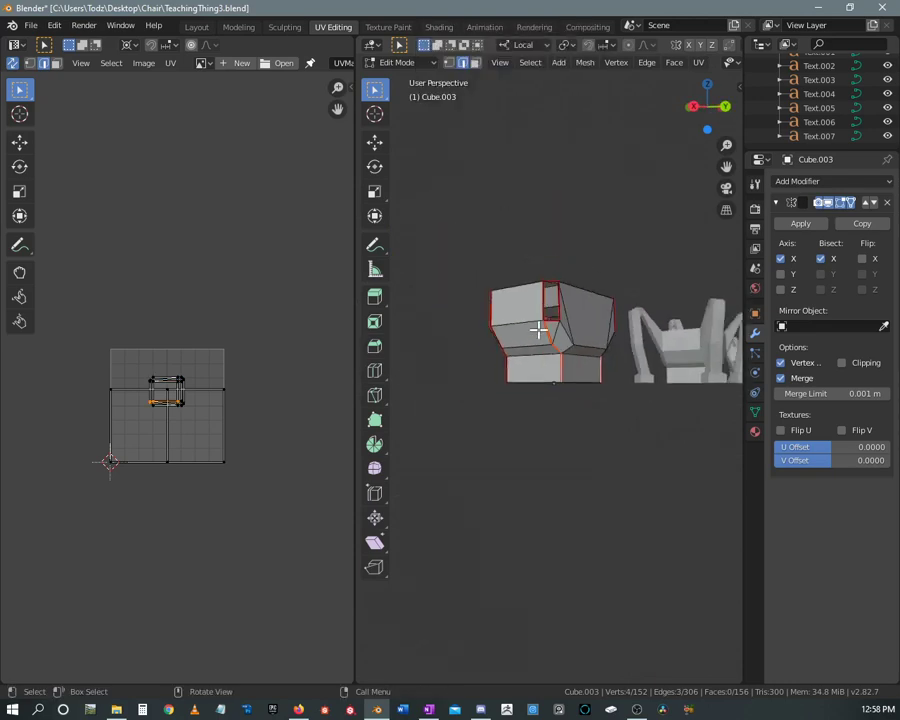
mouse_move(538, 325)
middle_down()
mouse_move(602, 377)
mouse_move(578, 362)
mouse_move(552, 377)
mouse_move(532, 368)
mouse_move(556, 357)
mouse_move(536, 320)
mouse_move(554, 336)
middle_up()
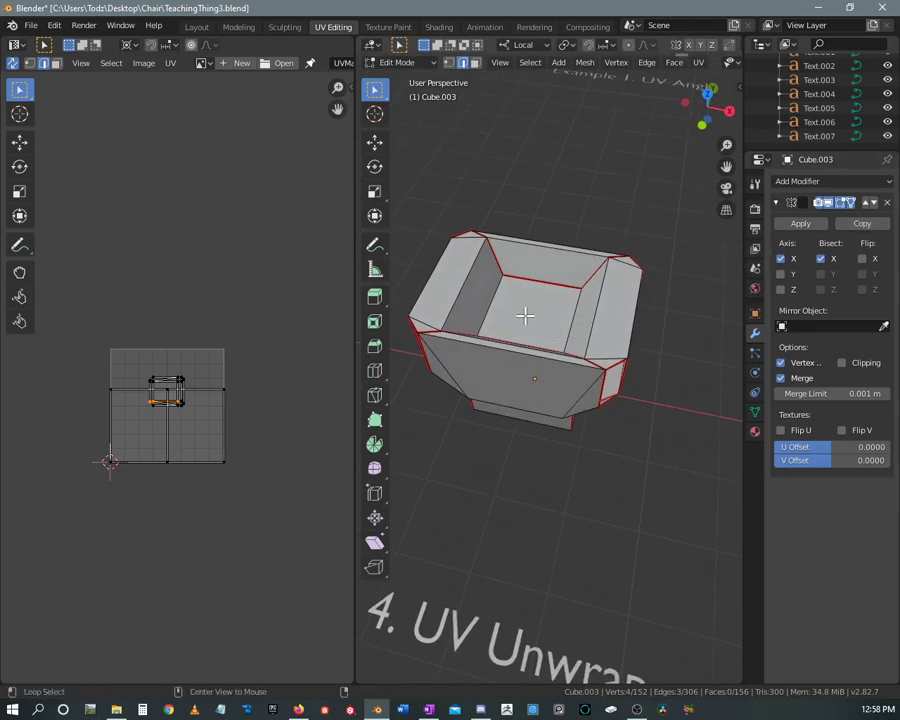
Reveal the hidden legs with Alt+H, apply the Mirror modifier in Object Mode, and return to Edit Mode
key(alt+h)
scroll(560, 300, down, 3)
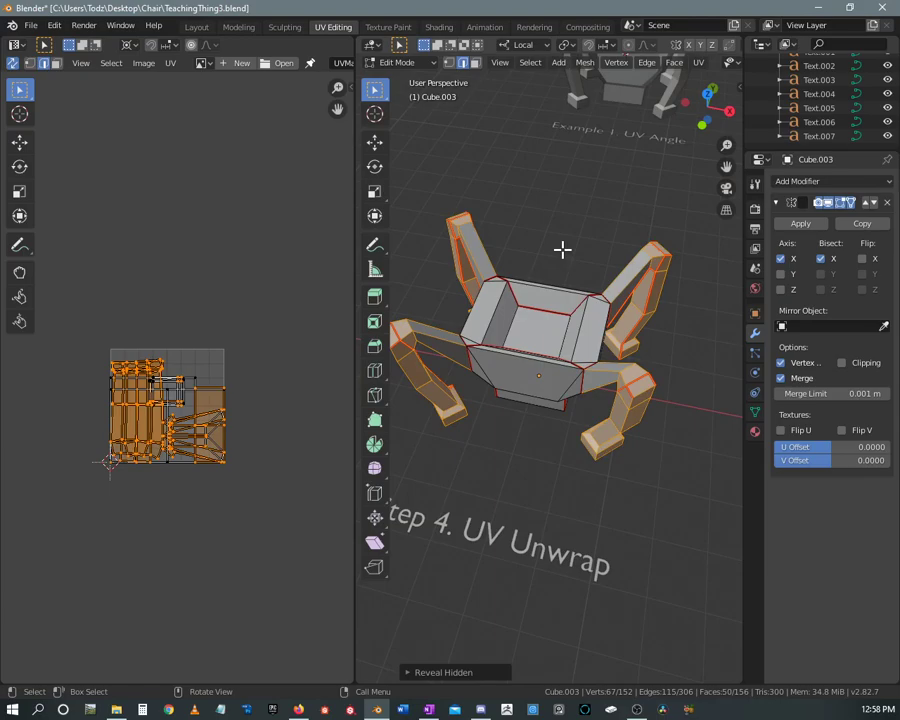
key(Tab)
click(800, 223)
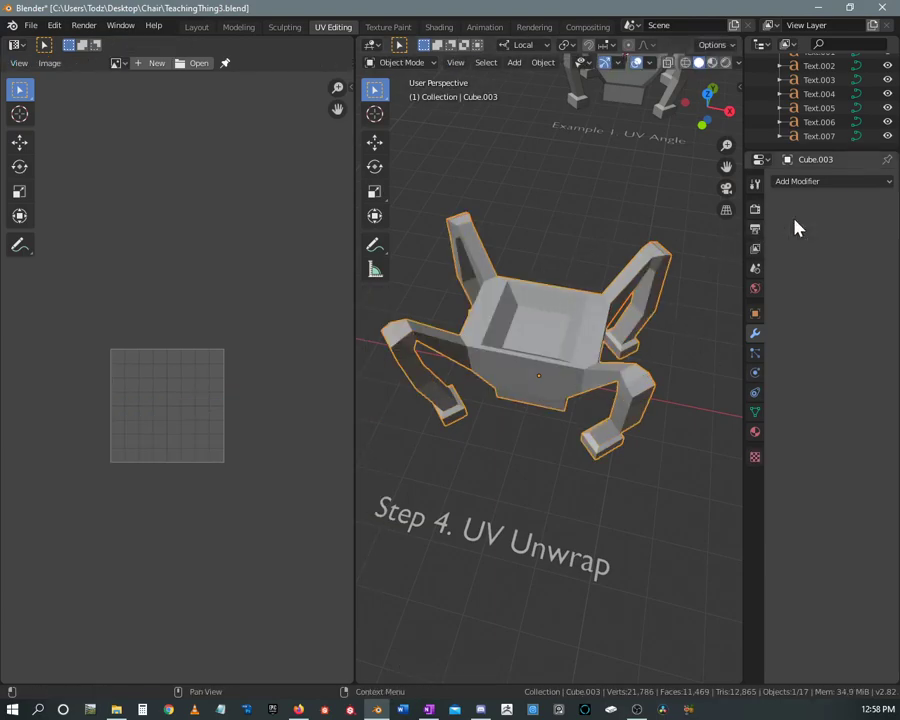
key(Tab)
middle_drag(530, 340, 517, 300)
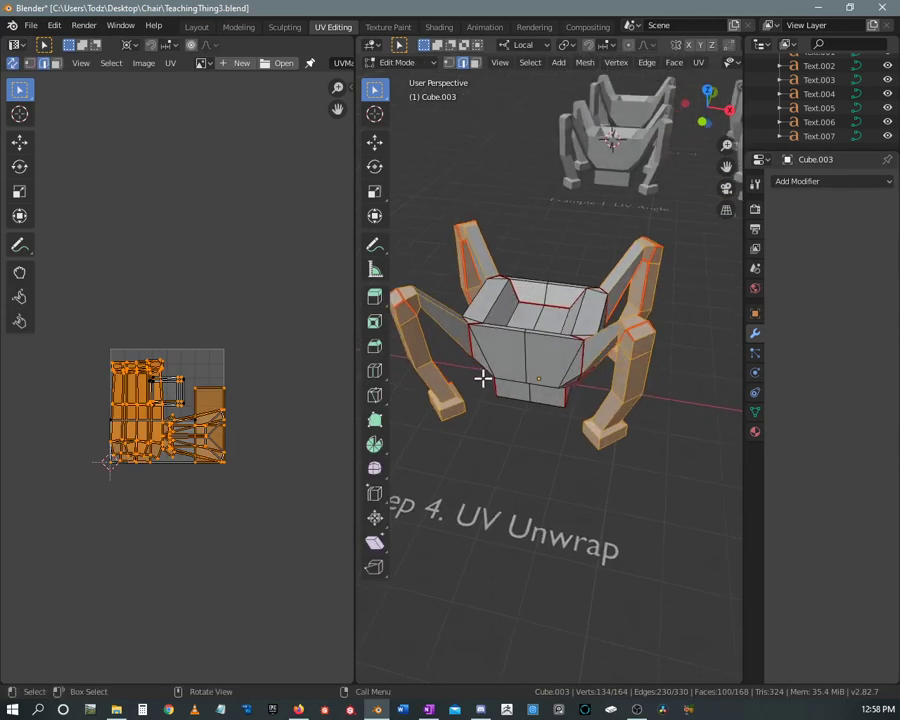
mouse_move(482, 378)
middle_down()
mouse_move(500, 217)
mouse_move(524, 262)
mouse_move(287, 412)
middle_up()
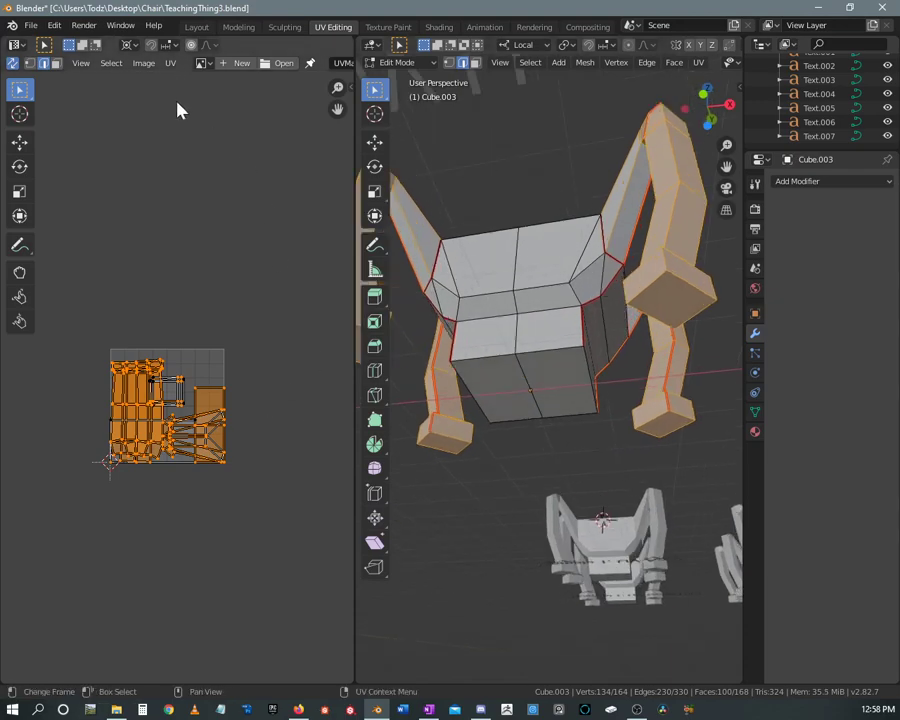
Run UV > Seams From Islands with Mark Seams to seam both mirrored halves
click(168, 64)
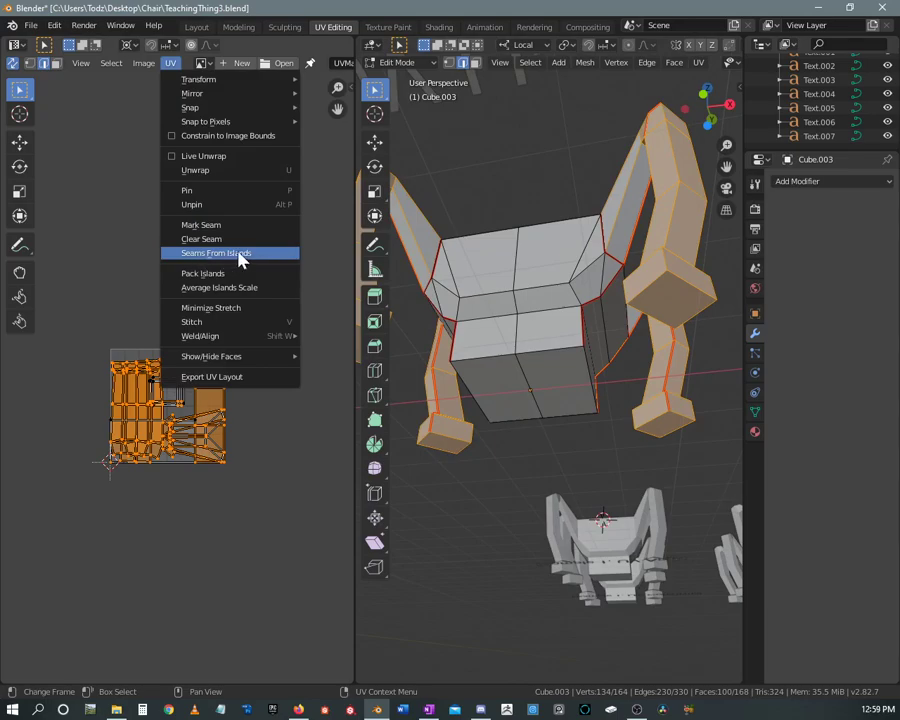
click(231, 256)
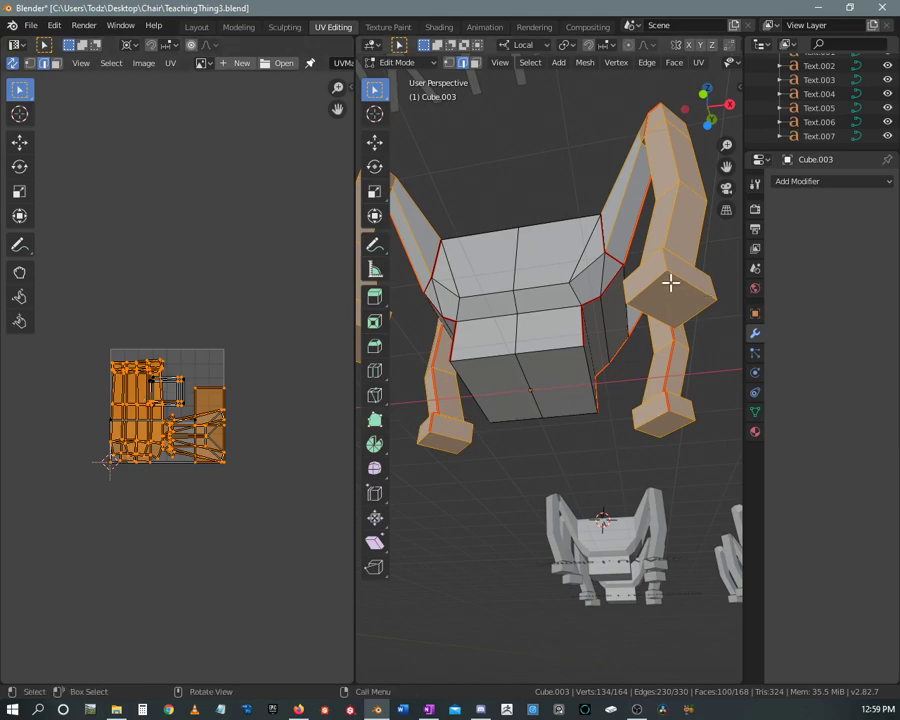
click(171, 63)
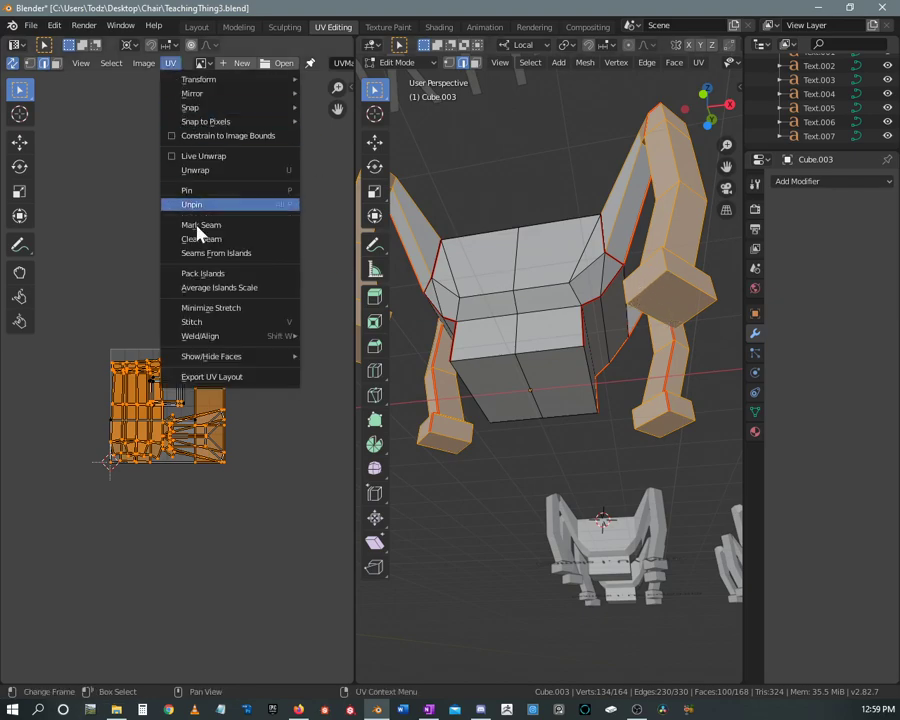
click(213, 256)
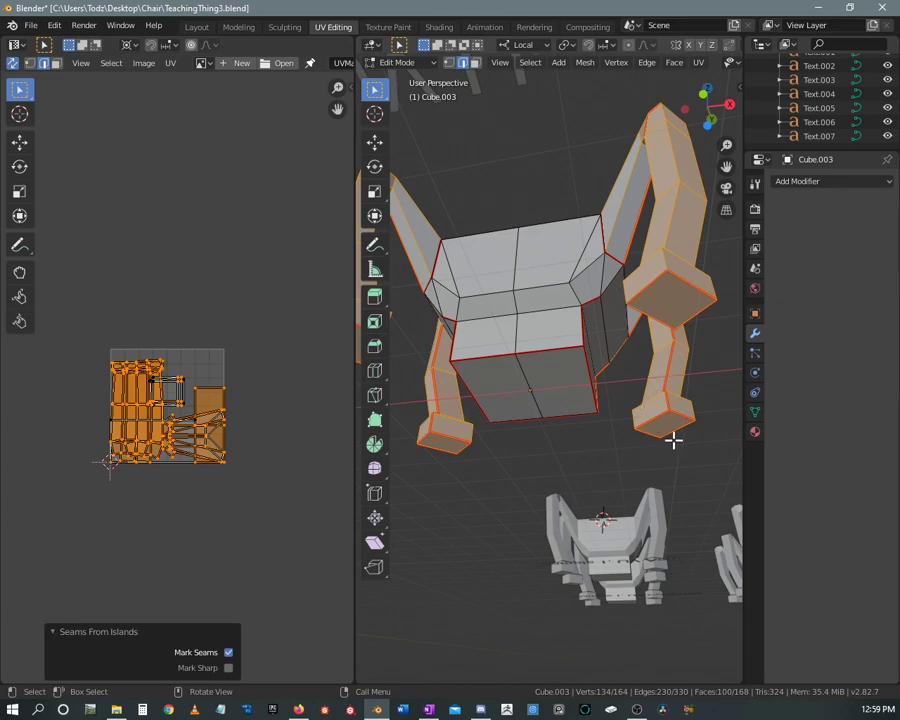
mouse_move(556, 257)
middle_down()
mouse_move(530, 440)
mouse_move(566, 412)
mouse_move(538, 382)
mouse_move(546, 374)
mouse_move(552, 382)
middle_up()
Mark the seat's lower inner rim edges as a seam
scroll(552, 382, down, 1)
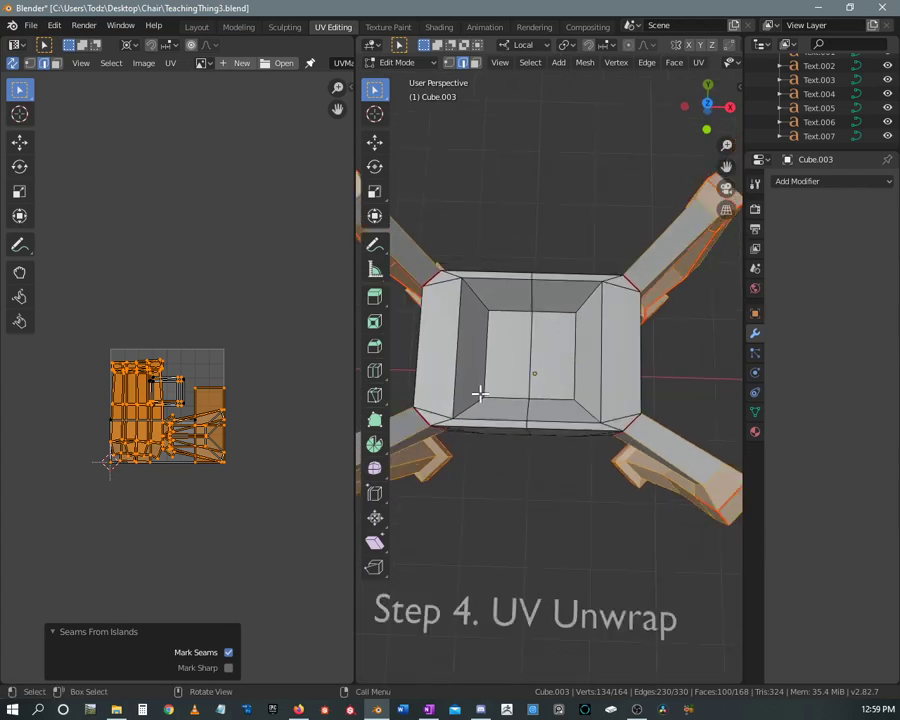
mouse_move(480, 400)
middle_down()
mouse_move(518, 394)
mouse_move(554, 350)
mouse_move(580, 336)
mouse_move(597, 396)
middle_up()
scroll(597, 396, up, 2)
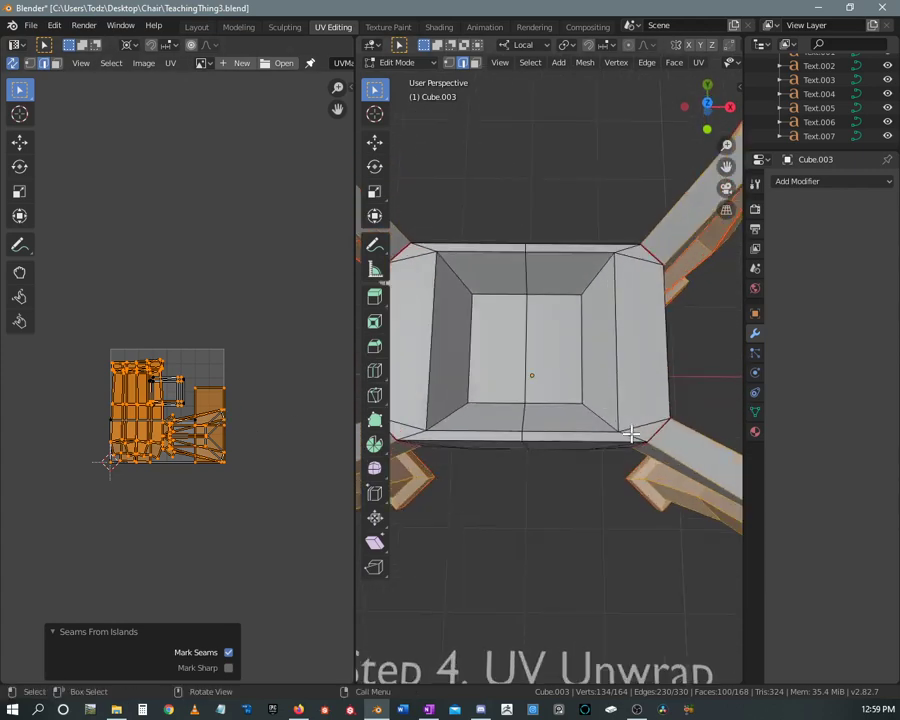
scroll(560, 395, down, 2)
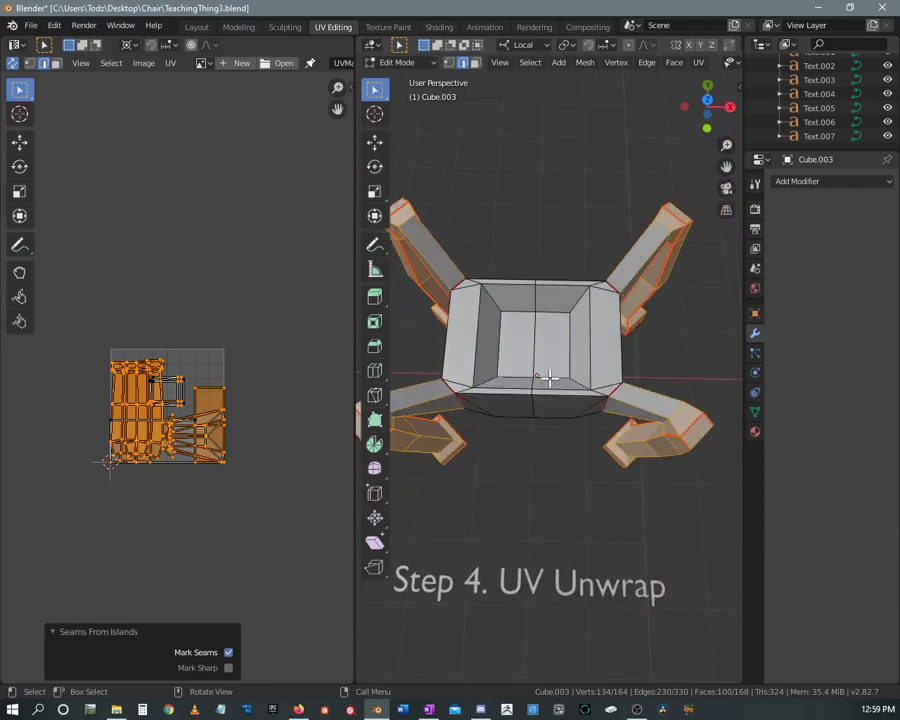
click(562, 381)
scroll(552, 409, up, 2)
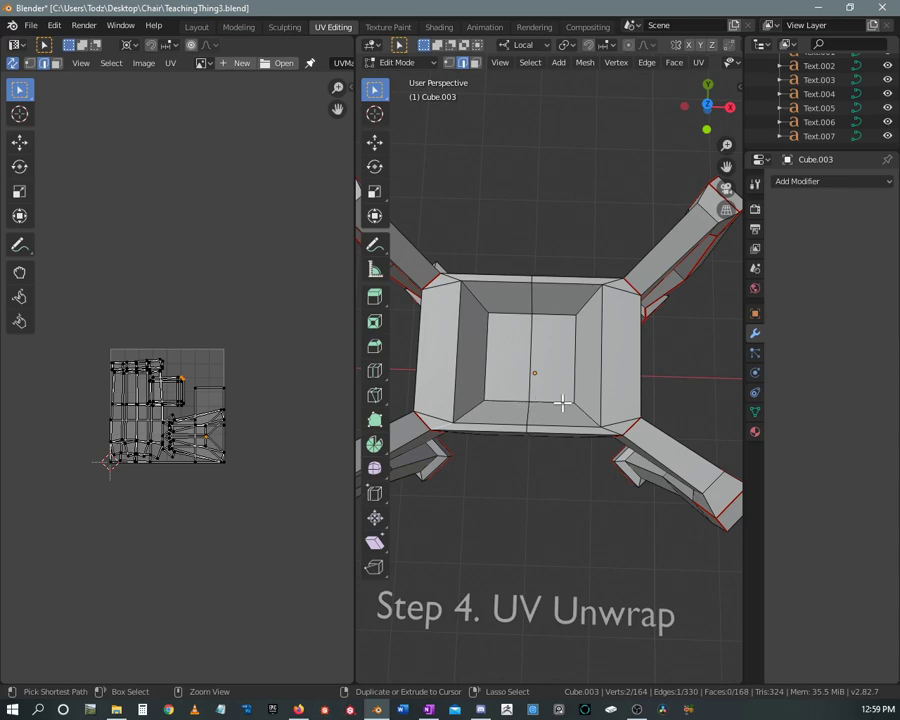
ctrl+click(609, 422)
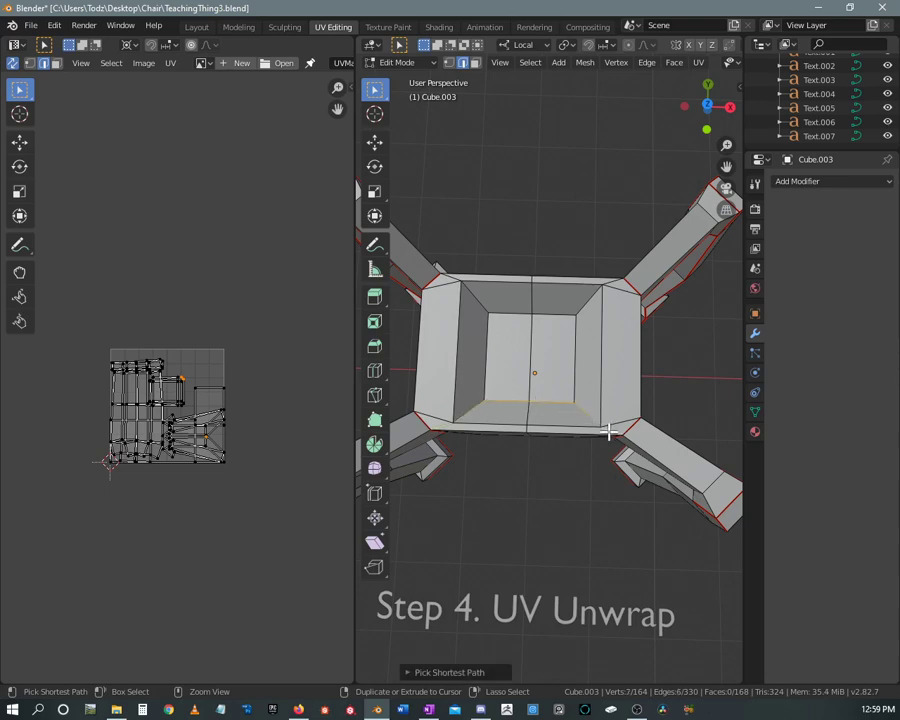
key(ctrl+e)
click(569, 426)
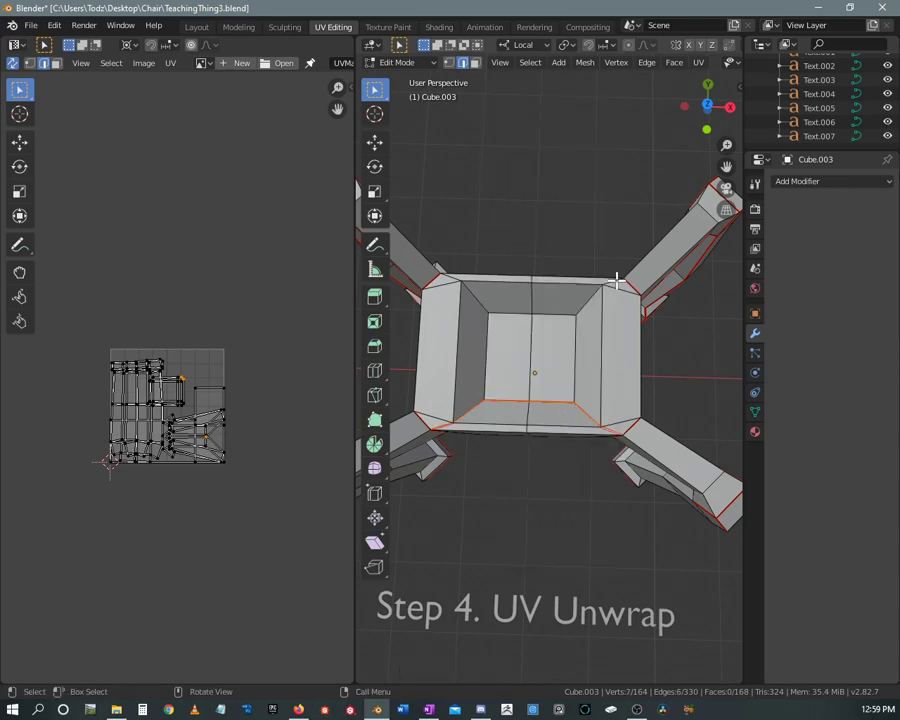
Mark the seat's upper inner rim edges as a seam
click(484, 317)
ctrl+click(462, 288)
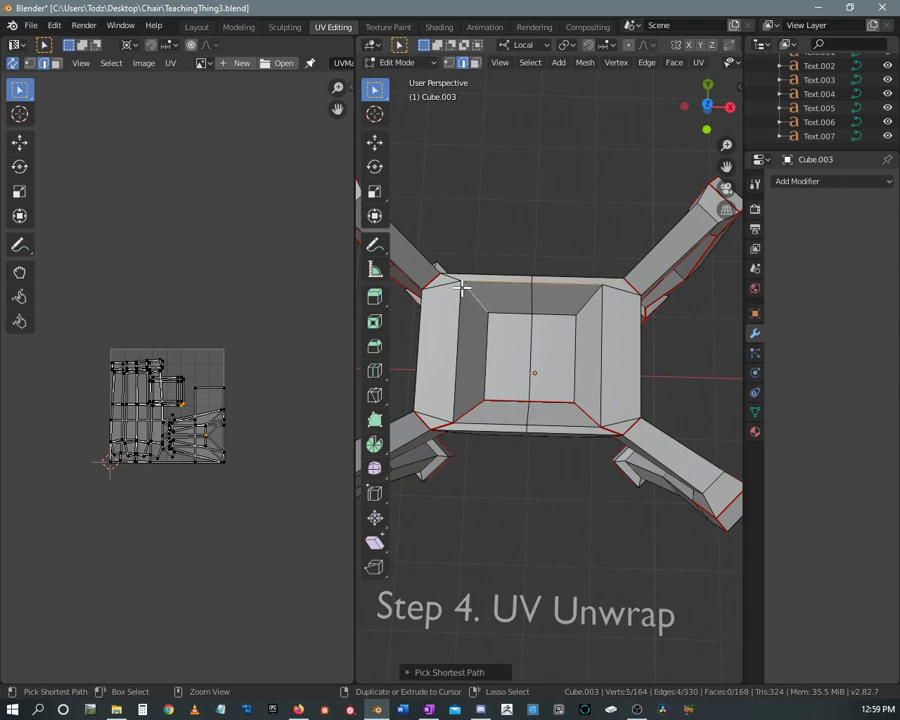
click(511, 317)
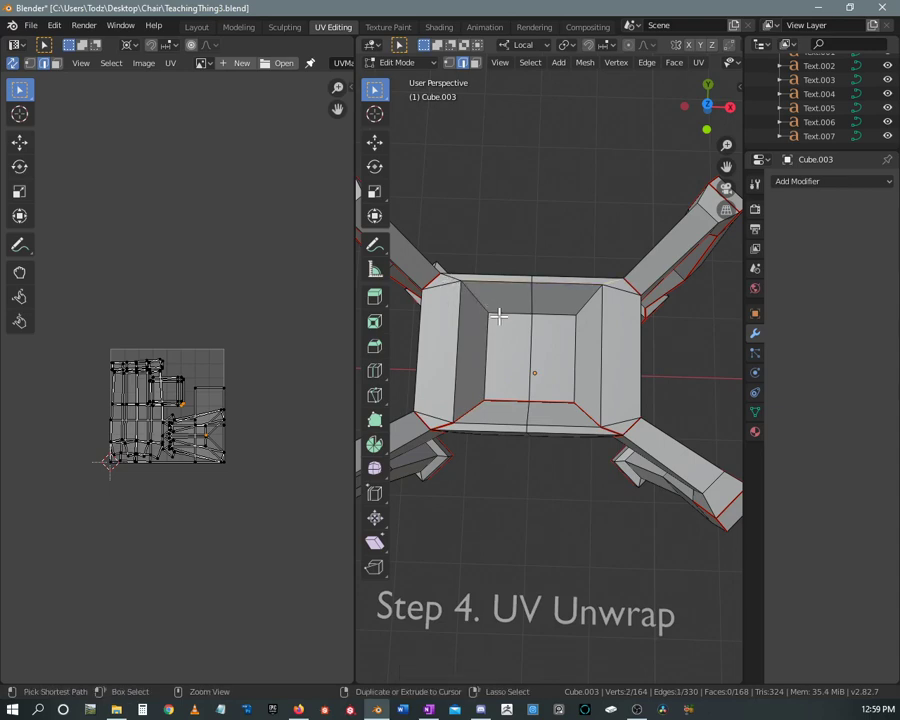
ctrl+click(465, 283)
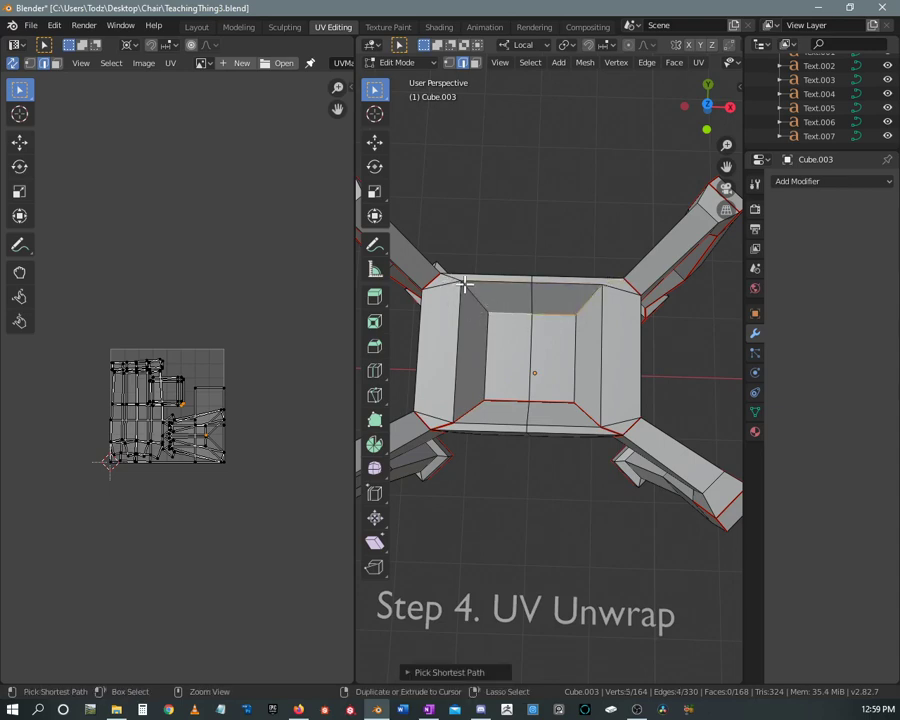
ctrl+click(462, 304)
key(ctrl+e)
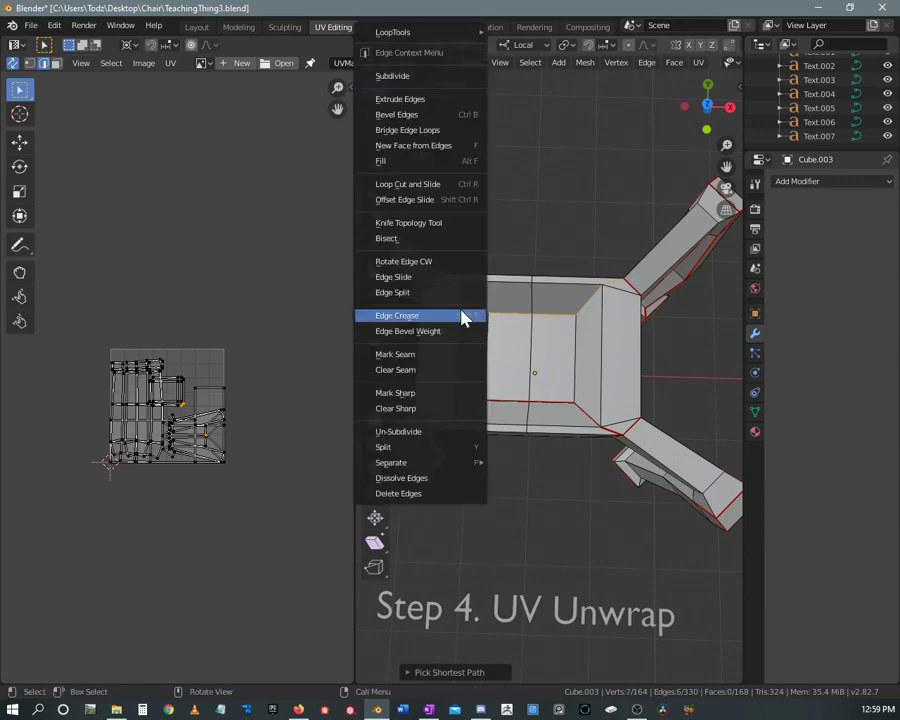
click(438, 355)
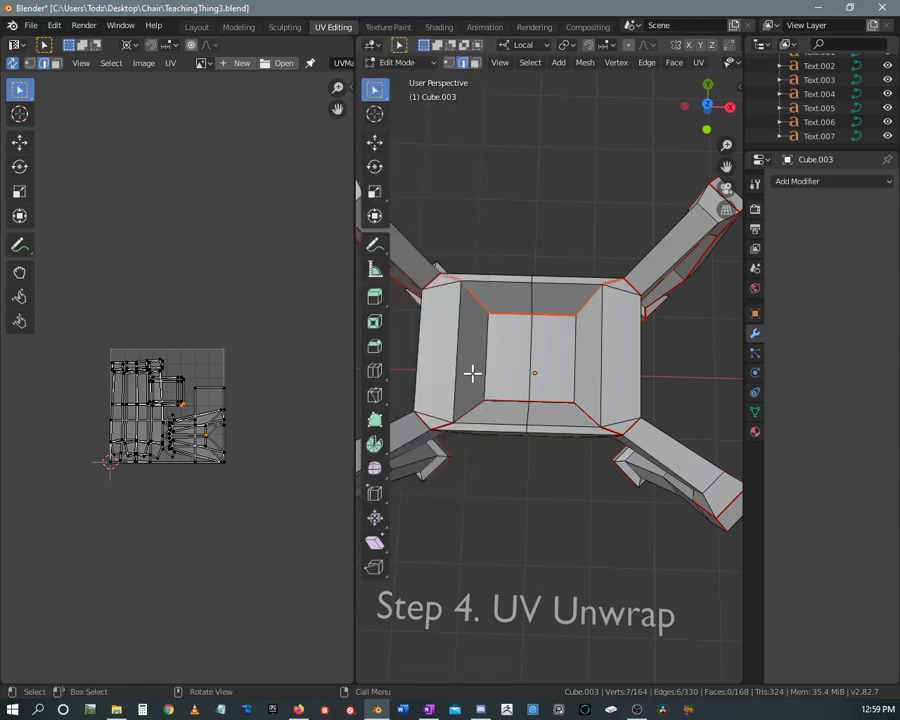
Mark two vertical edges at the seat back as seams
mouse_move(518, 378)
middle_down()
mouse_move(567, 358)
mouse_move(476, 344)
middle_up()
scroll(567, 358, up, 5)
click(490, 275)
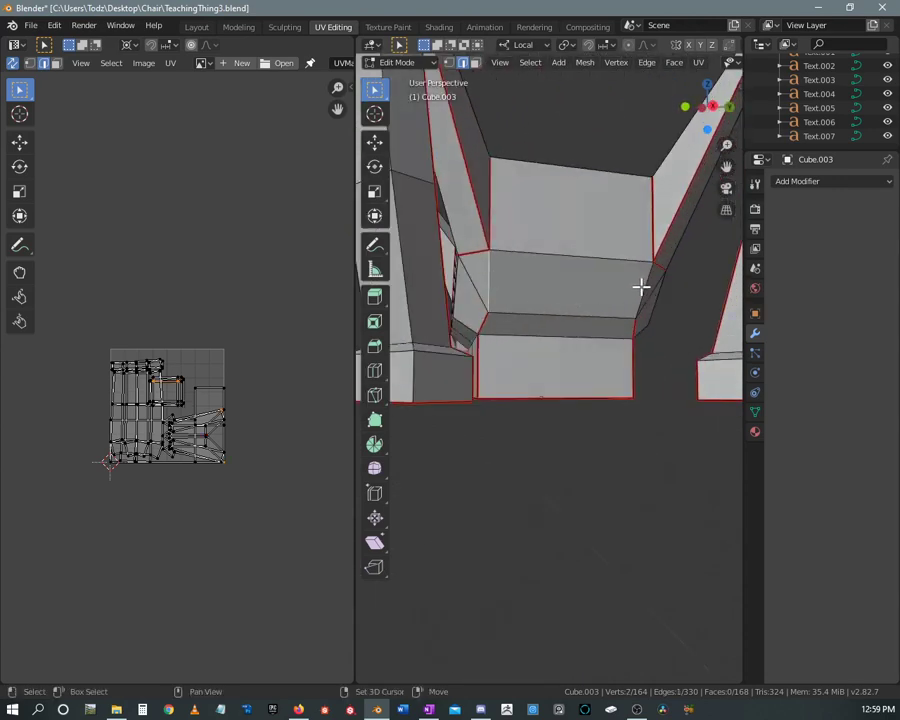
shift+click(640, 287)
right_click(638, 290)
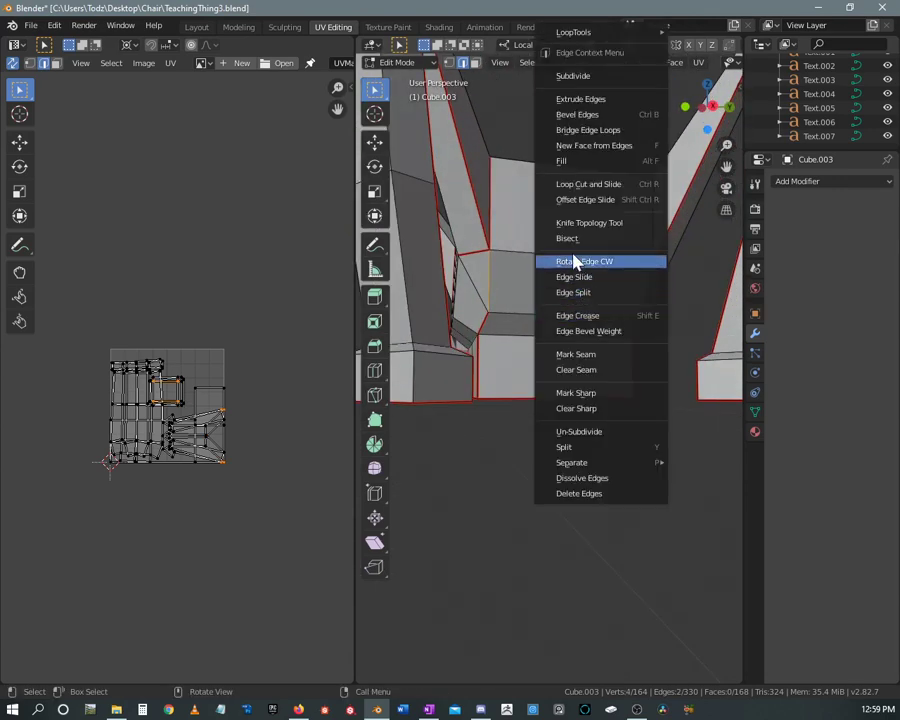
click(578, 354)
scroll(542, 313, down, 6)
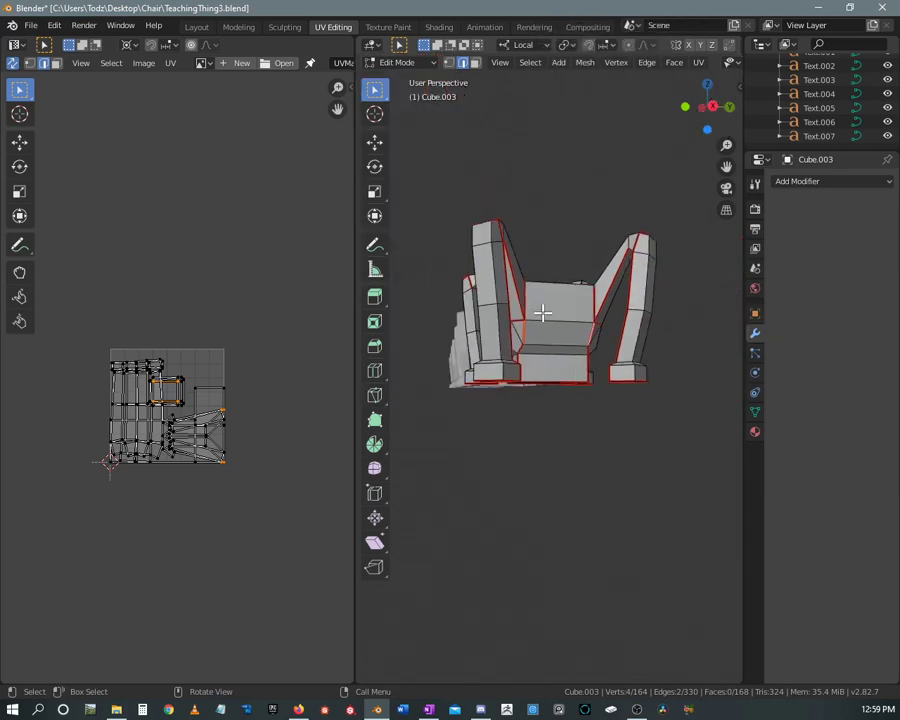
mouse_move(542, 313)
middle_down()
mouse_move(557, 266)
mouse_move(582, 374)
mouse_move(526, 270)
middle_up()
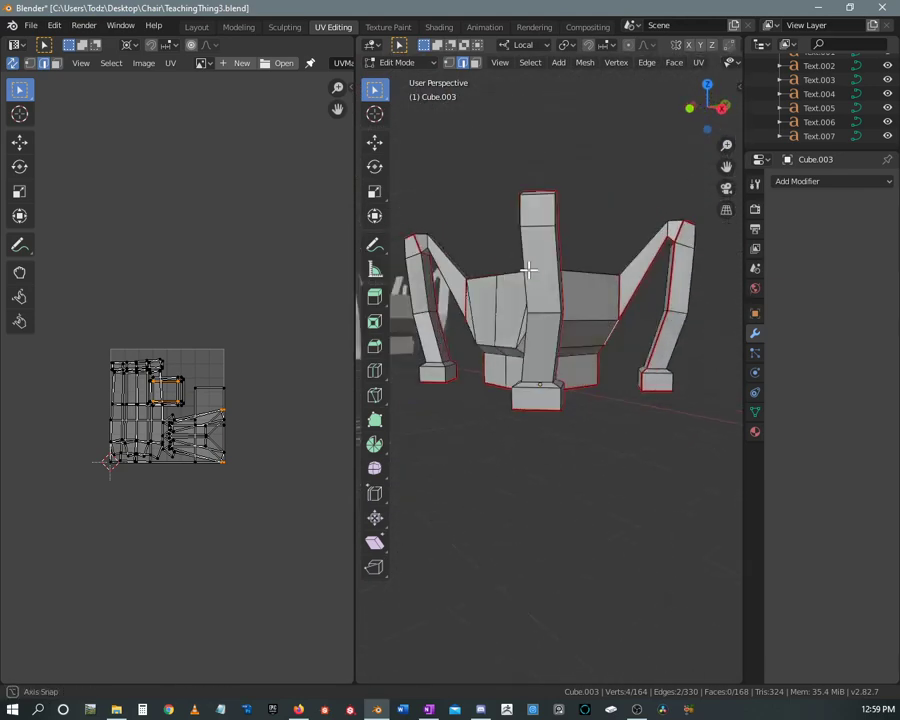
middle_drag(526, 270, 591, 383)
scroll(591, 383, down, 4)
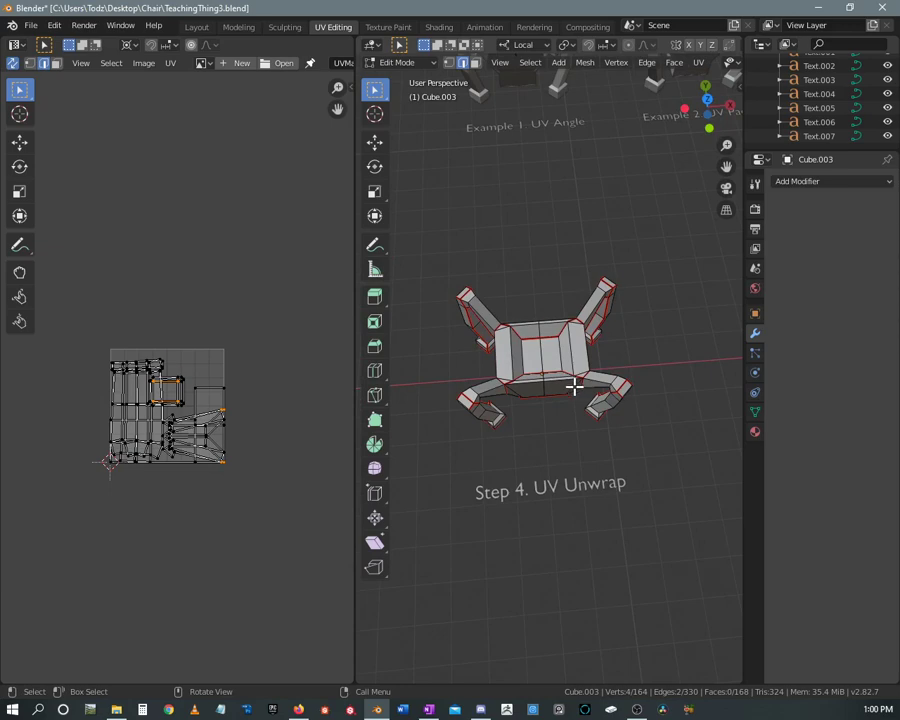
Select all faces of the chair and unwrap it with the Conformal method
key(a)
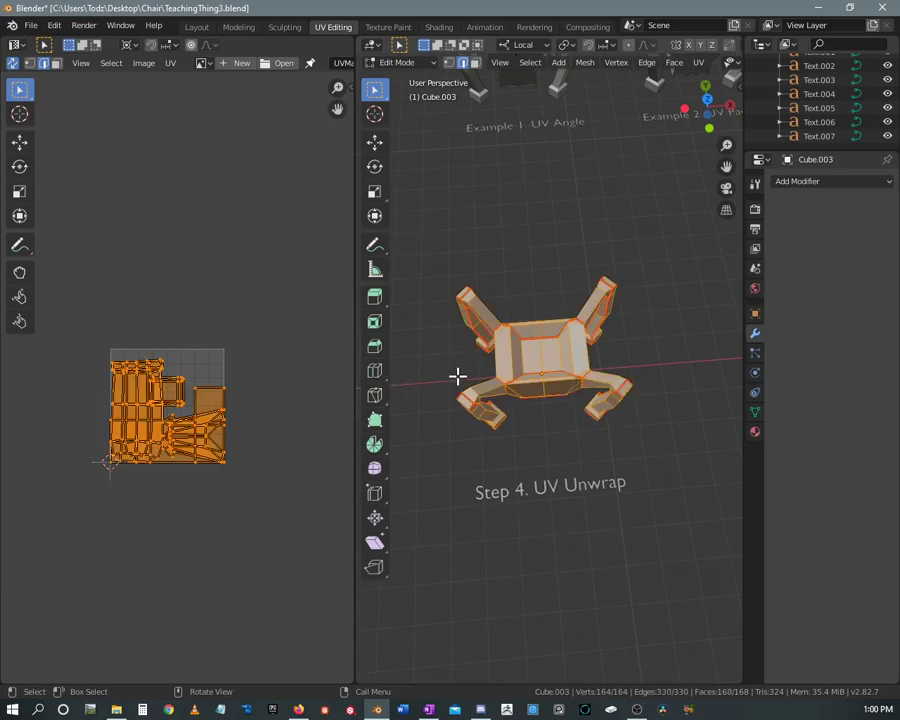
key(3)
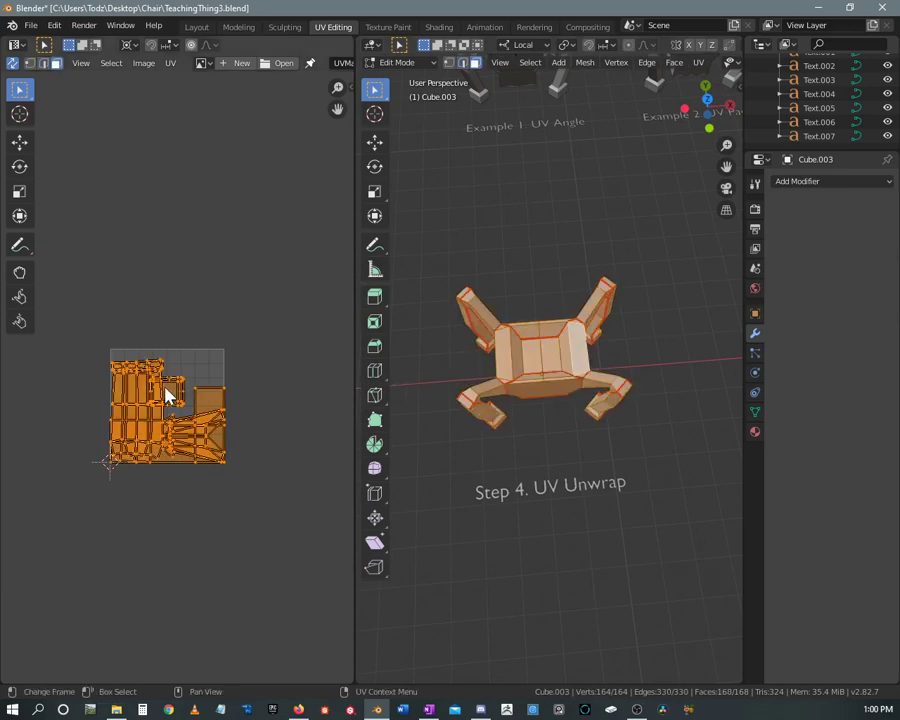
key(u)
click(166, 396)
scroll(176, 400, up, 4)
Pan and zoom the UV Editor until the whole UV square is in view
mouse_move(190, 420)
middle_down()
mouse_move(244, 303)
mouse_move(206, 347)
mouse_move(211, 336)
middle_up()
scroll(232, 356, up, 1)
scroll(200, 346, down, 2)
scroll(210, 336, up, 2)
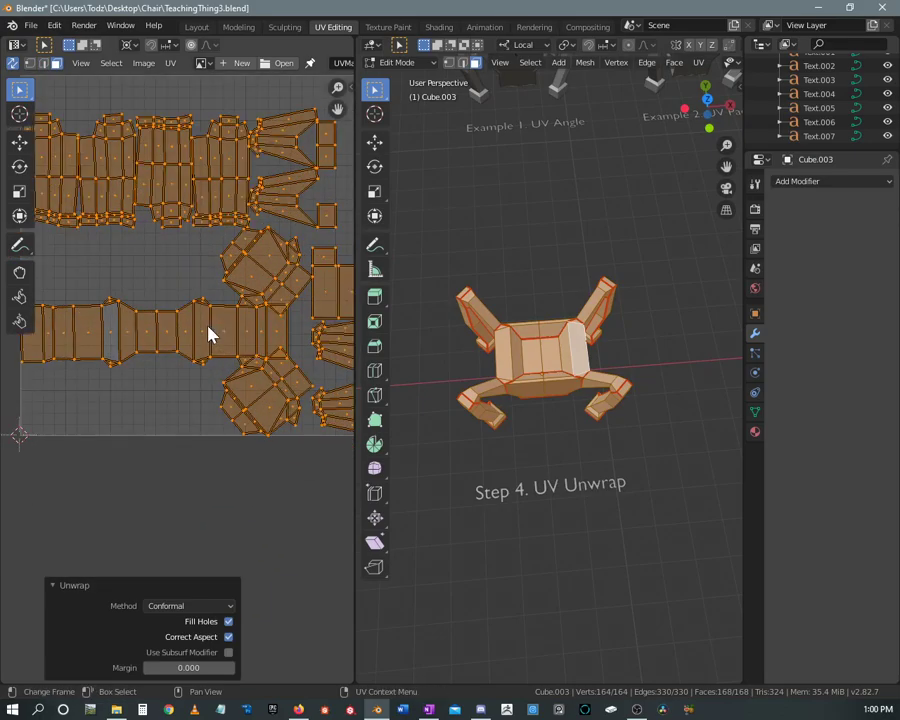
scroll(194, 353, down, 1)
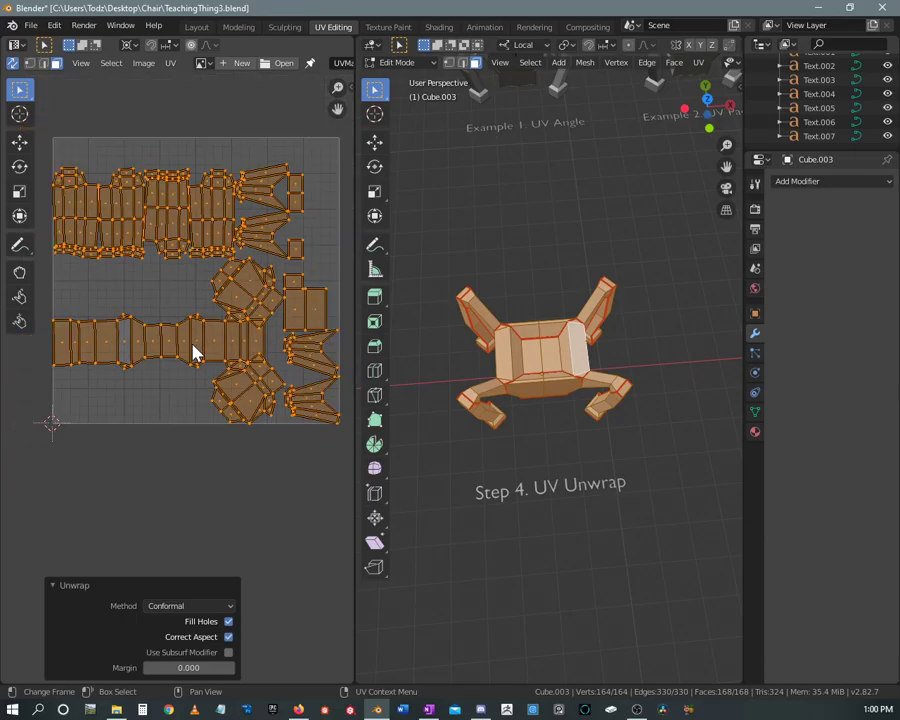
middle_drag(196, 353, 275, 309)
scroll(250, 330, down, 1)
mouse_move(230, 344)
middle_down()
mouse_move(155, 318)
mouse_move(176, 354)
middle_up()
scroll(180, 354, up, 1)
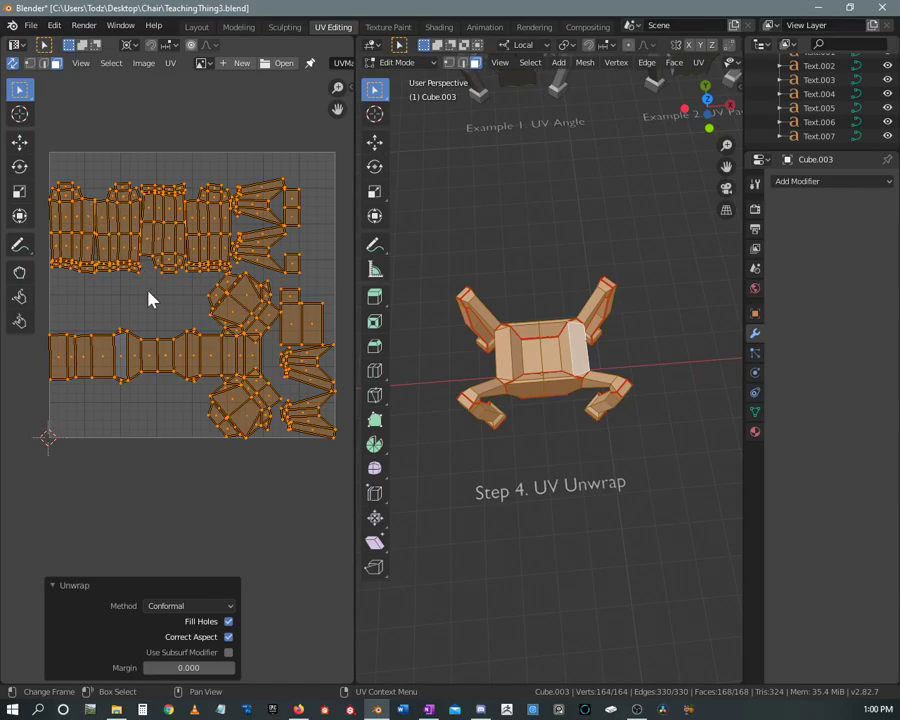
scroll(158, 345, up, 2)
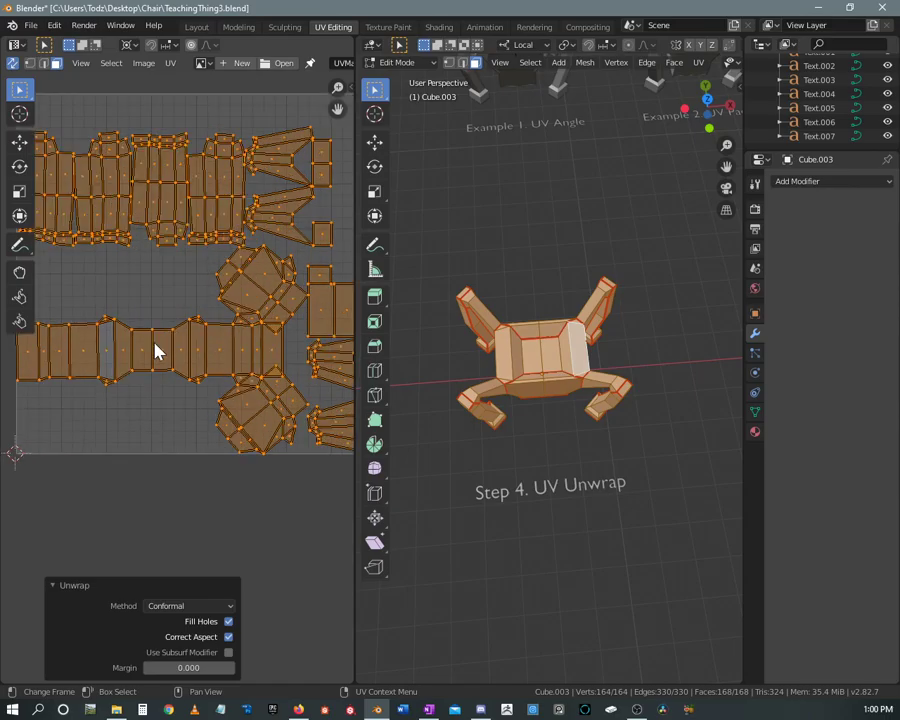
Pick a single face, then a single edge, in the UV layout
scroll(153, 349, down, 1)
click(155, 352)
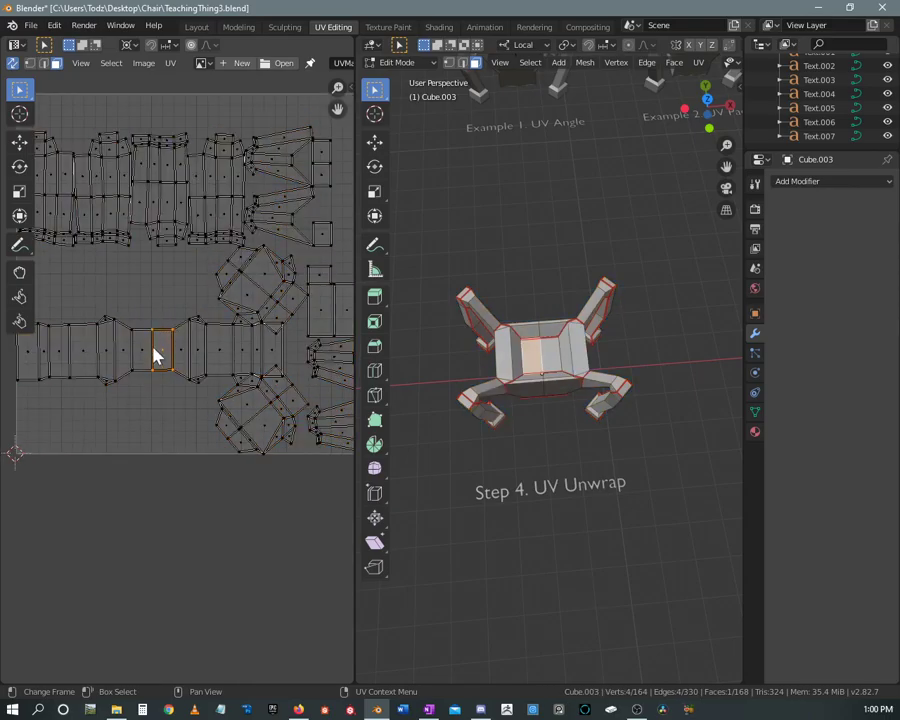
key(2)
click(155, 352)
Select the seat face's left edge and its centre seam edge
mouse_move(494, 416)
middle_down()
mouse_move(545, 349)
mouse_move(530, 223)
mouse_move(538, 305)
mouse_move(526, 478)
middle_up()
scroll(531, 408, up, 5)
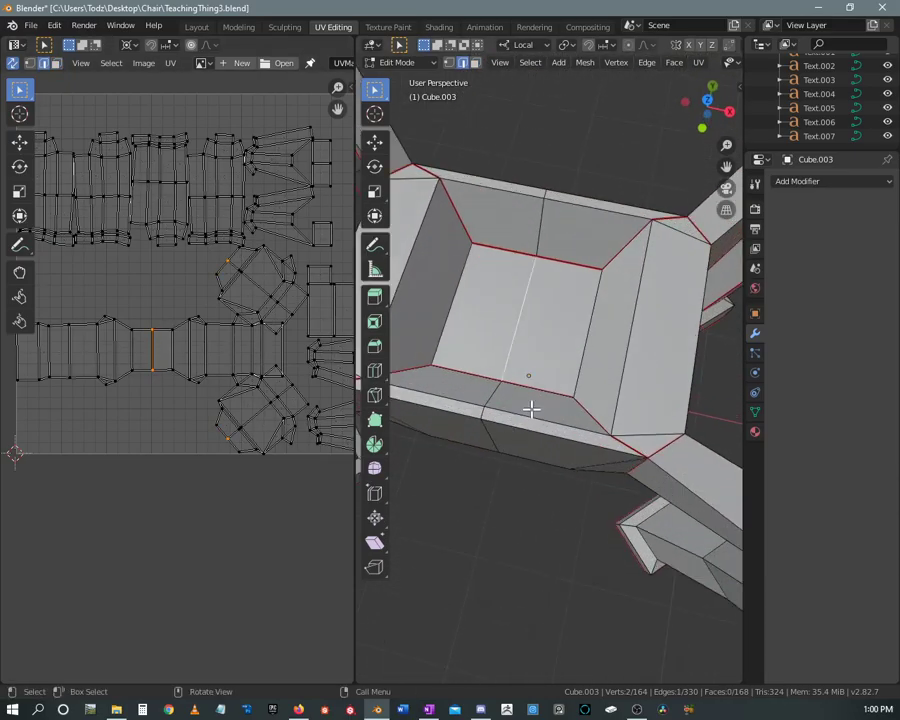
mouse_move(531, 408)
middle_down()
mouse_move(609, 396)
mouse_move(522, 352)
mouse_move(508, 237)
mouse_move(520, 402)
mouse_move(518, 390)
middle_up()
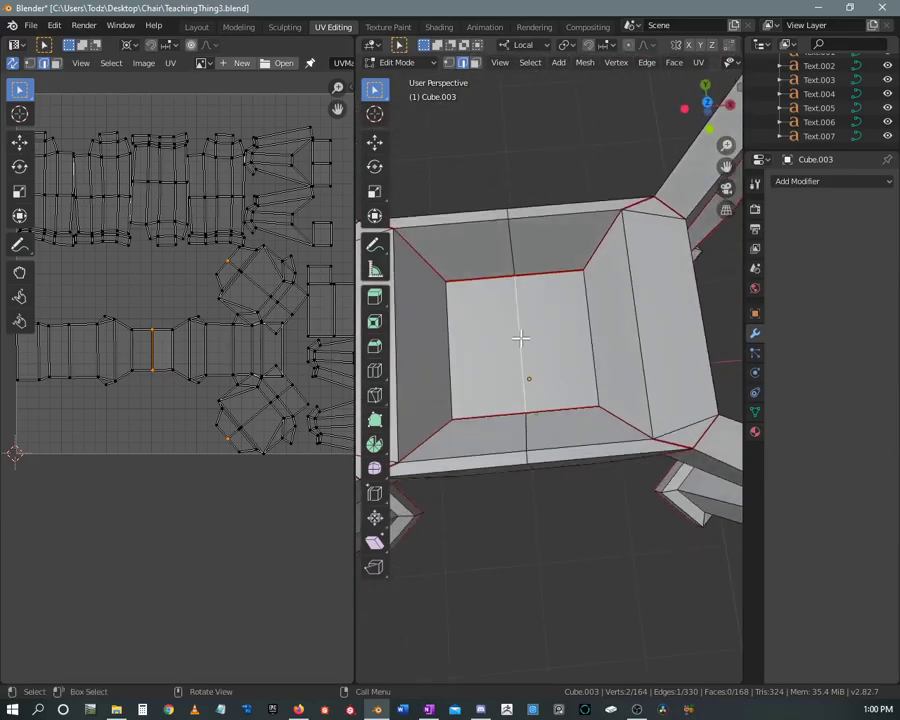
middle_drag(520, 338, 552, 314)
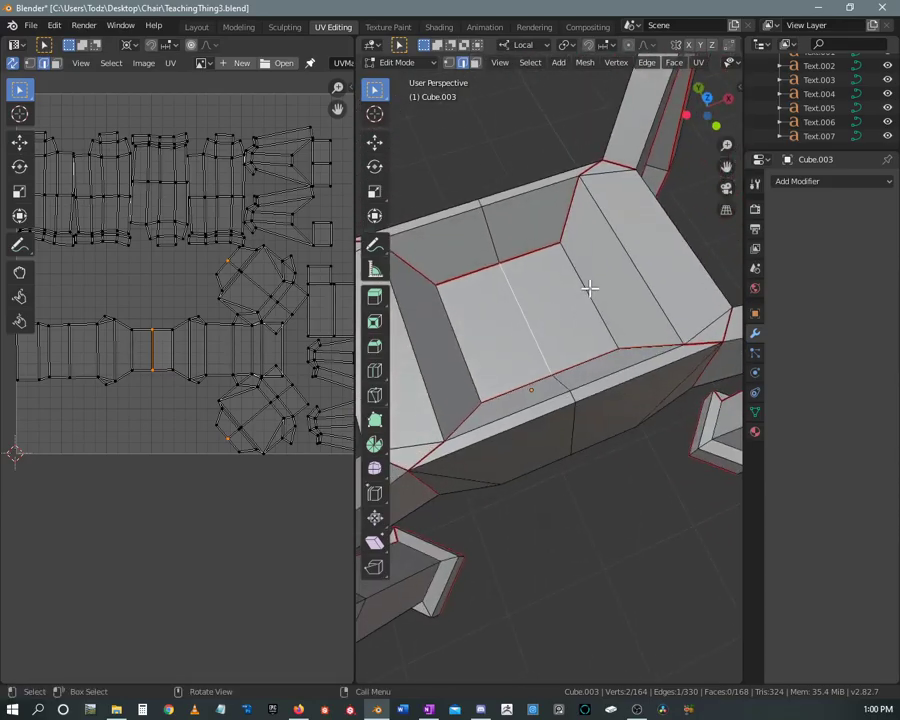
click(461, 336)
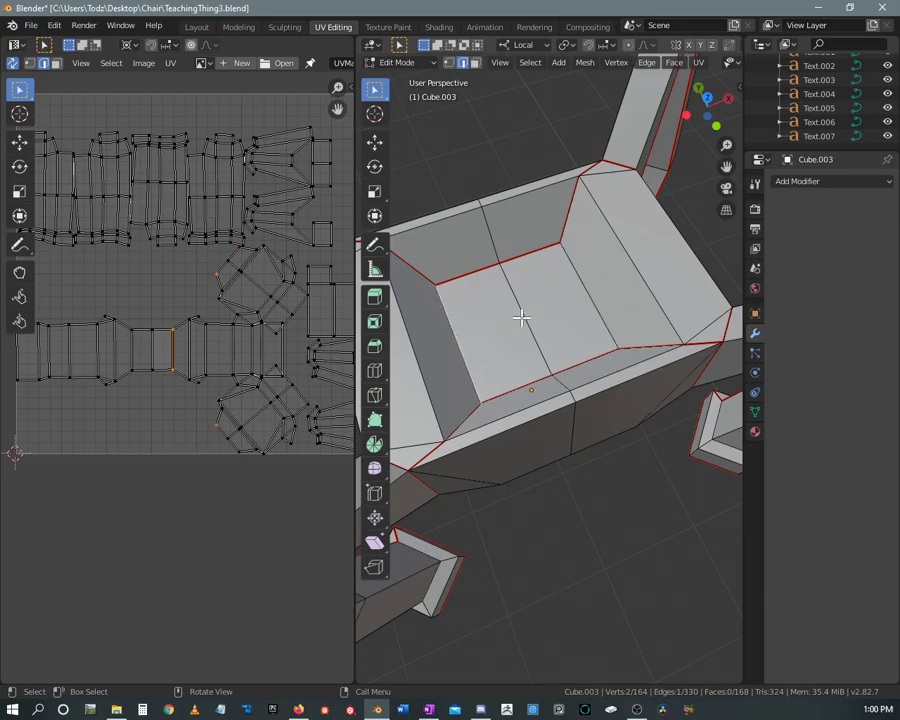
click(521, 318)
scroll(521, 318, down, 5)
middle_drag(518, 292, 518, 292)
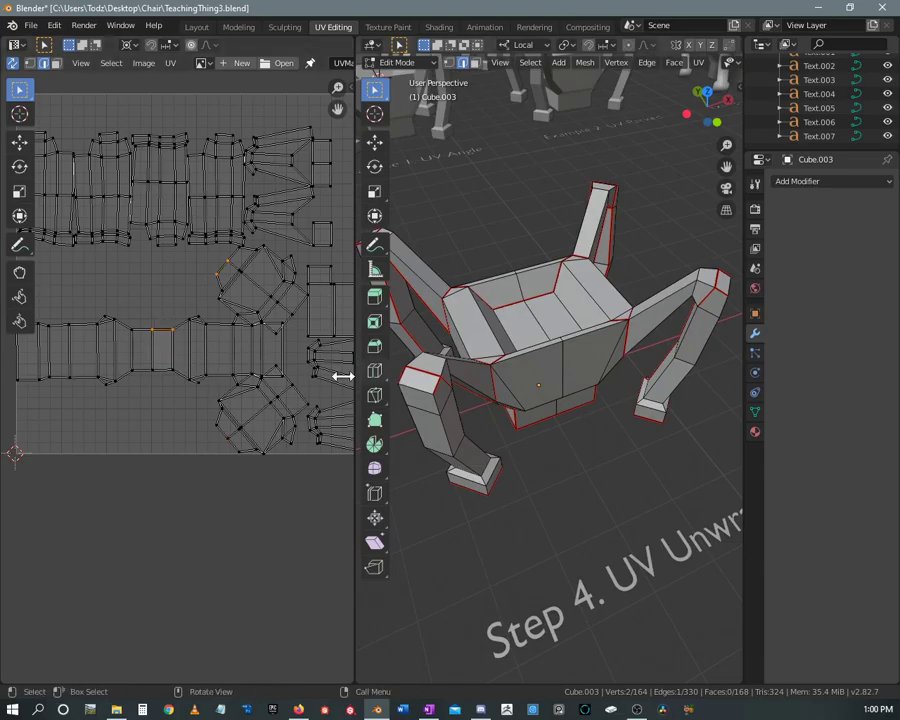
middle_drag(543, 408, 498, 402)
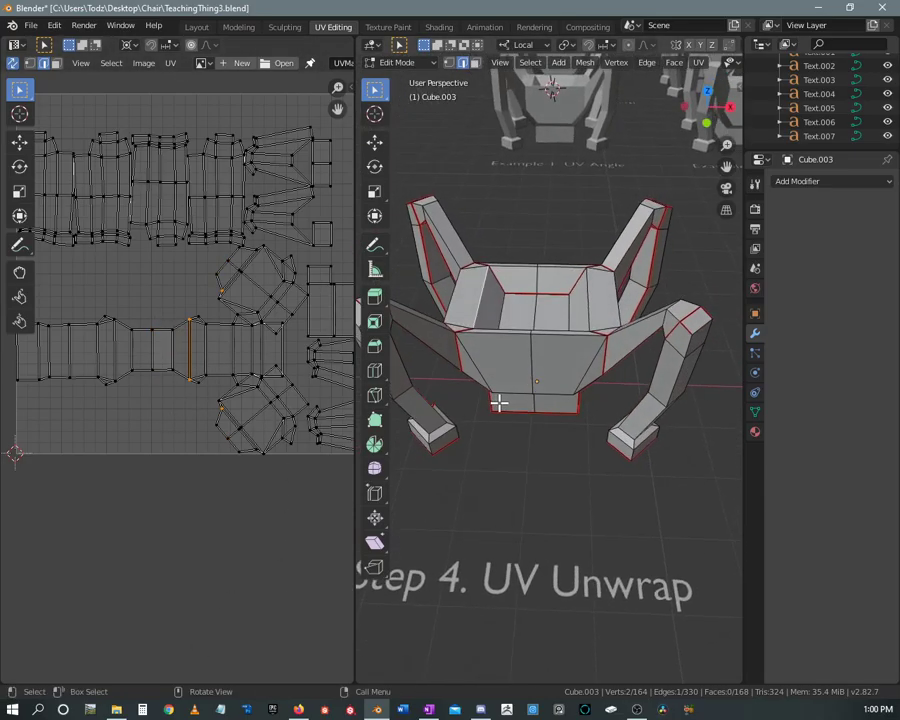
Loop-select the twelve-edge ring down the seat's centre line from a front vertical edge
click(536, 364)
middle_drag(536, 364, 514, 378)
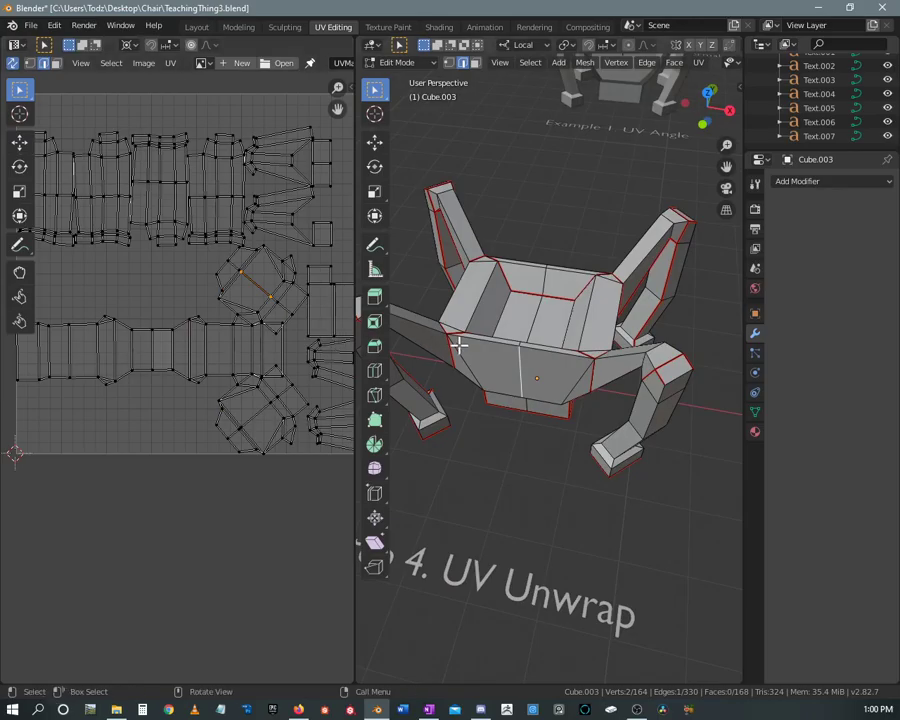
mouse_move(458, 346)
middle_down()
mouse_move(489, 366)
mouse_move(506, 338)
mouse_move(502, 325)
middle_up()
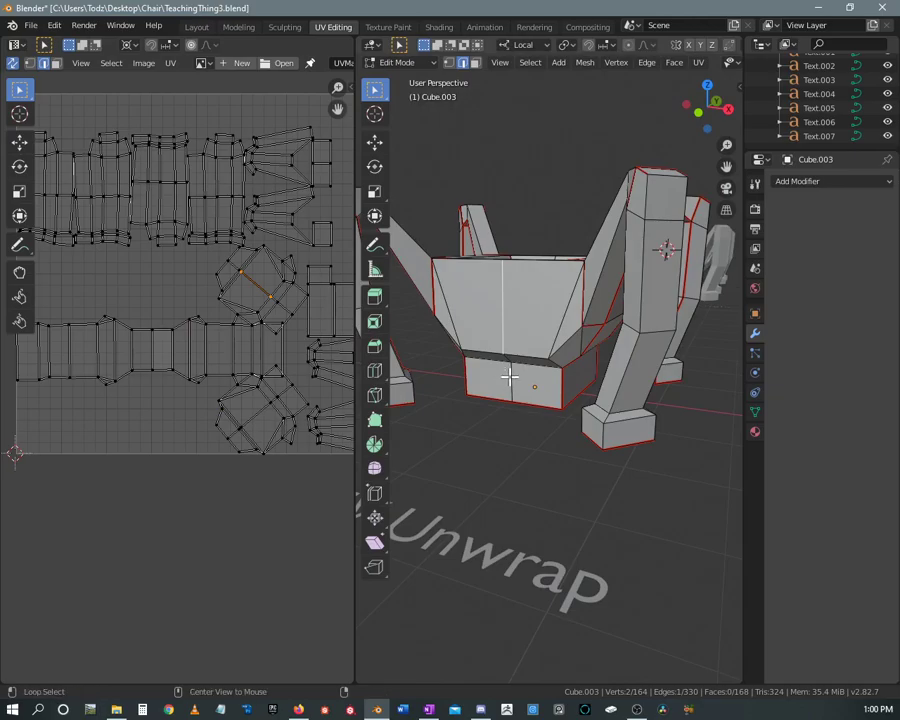
alt+click(510, 376)
mouse_move(514, 346)
middle_down()
mouse_move(510, 402)
mouse_move(522, 241)
mouse_move(529, 281)
middle_up()
scroll(516, 387, up, 2)
scroll(502, 378, down, 4)
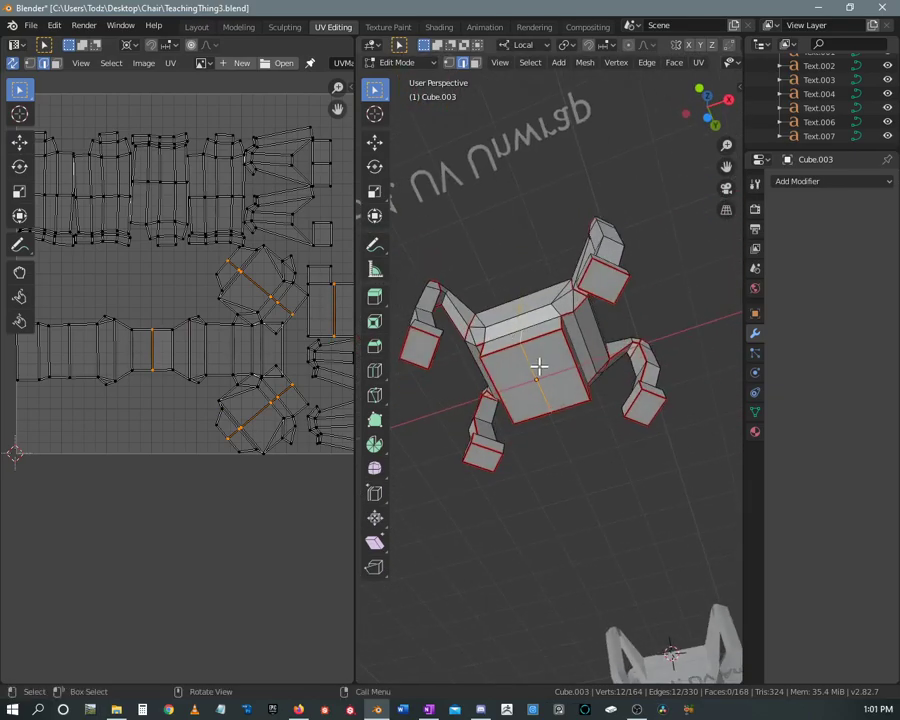
scroll(538, 367, up, 2)
scroll(534, 361, up, 2)
scroll(510, 327, up, 3)
mouse_move(534, 361)
middle_down()
mouse_move(510, 327)
mouse_move(494, 364)
mouse_move(568, 337)
mouse_move(485, 351)
mouse_move(505, 352)
mouse_move(497, 352)
mouse_move(535, 304)
middle_up()
scroll(494, 364, down, 4)
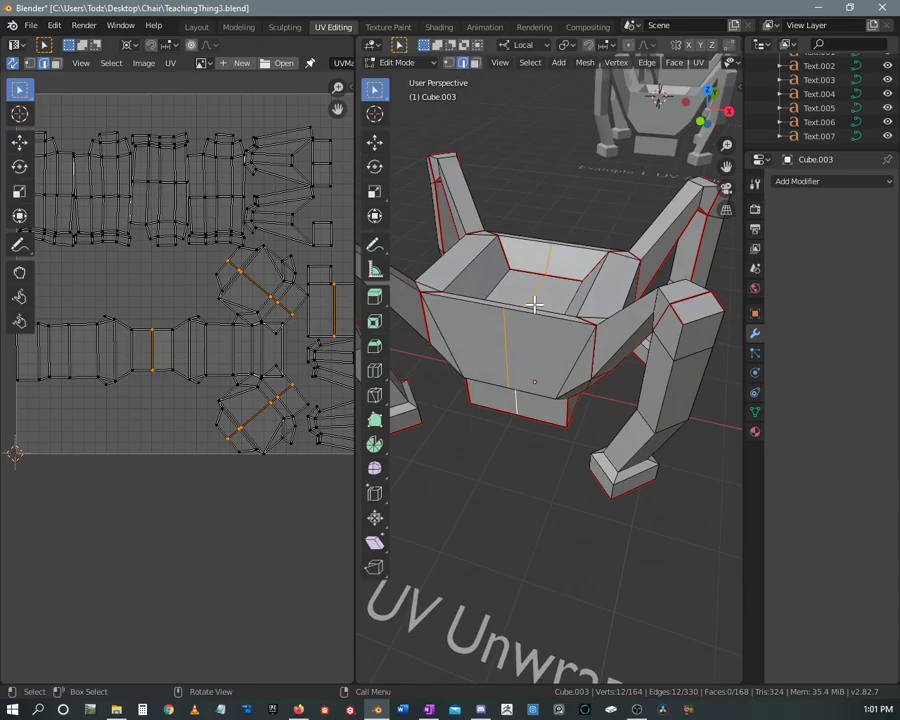
Dissolve the selected centre edge loop from the seat
key(ctrl+x)
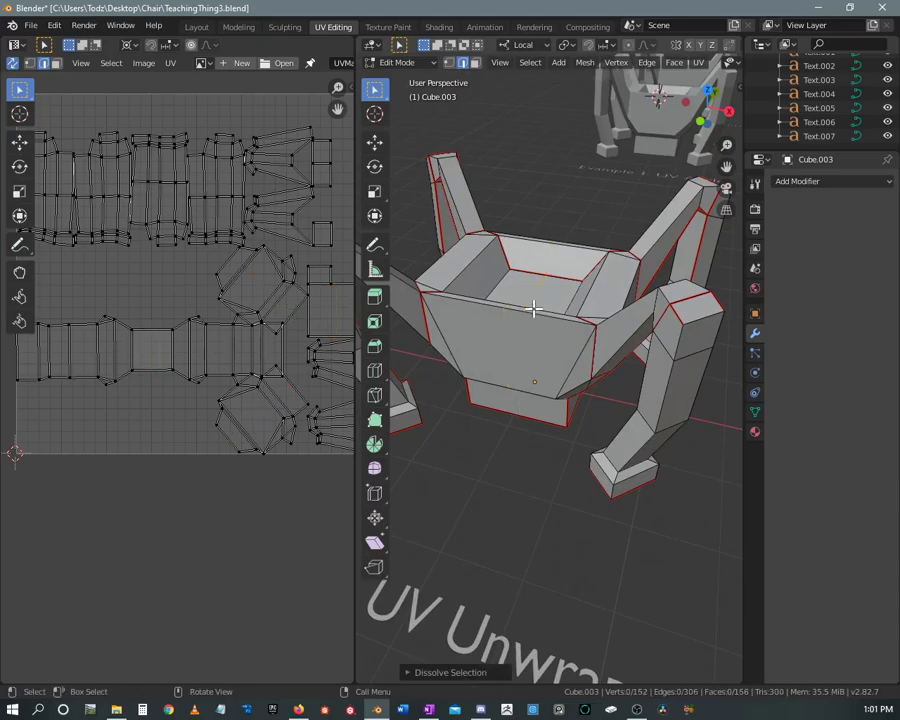
mouse_move(533, 310)
middle_down()
mouse_move(536, 372)
mouse_move(541, 343)
mouse_move(571, 356)
middle_up()
scroll(536, 372, up, 3)
scroll(538, 378, down, 3)
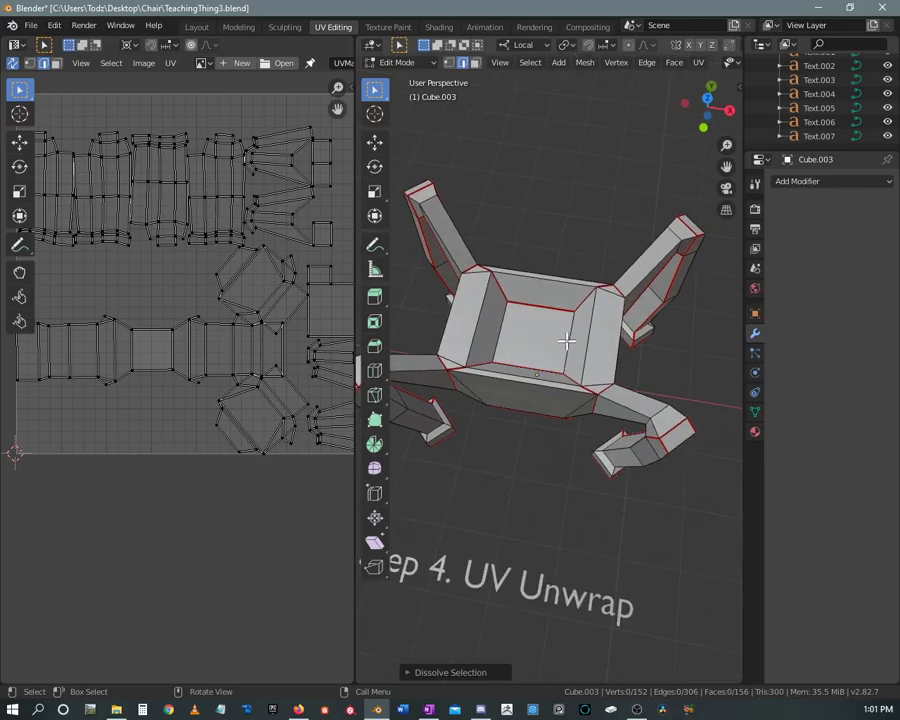
Mark one vertical edge on the seat front as a seam
click(567, 357)
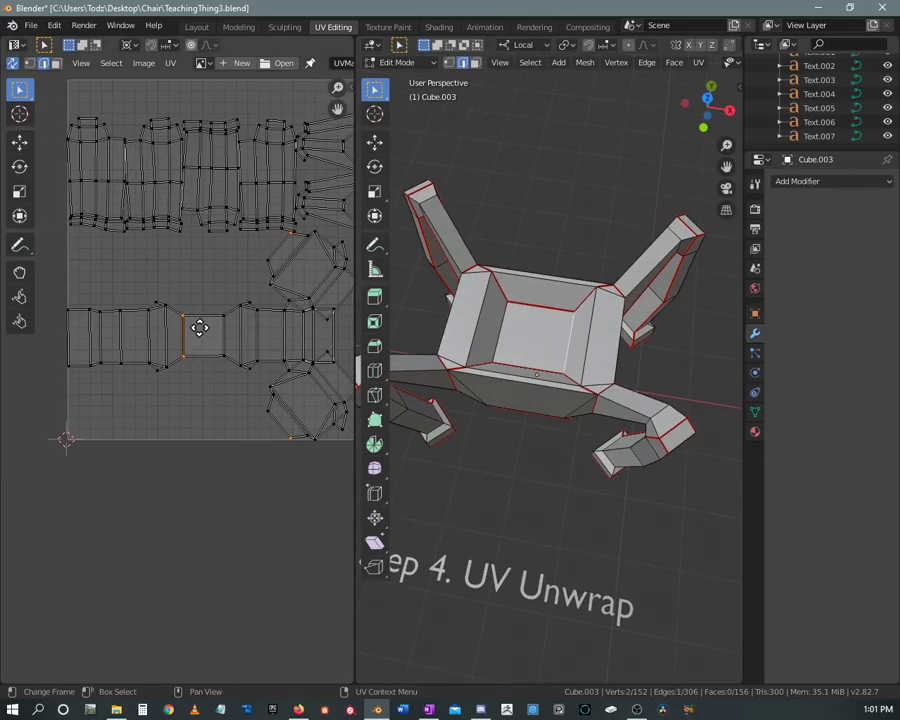
scroll(172, 345, down, 1)
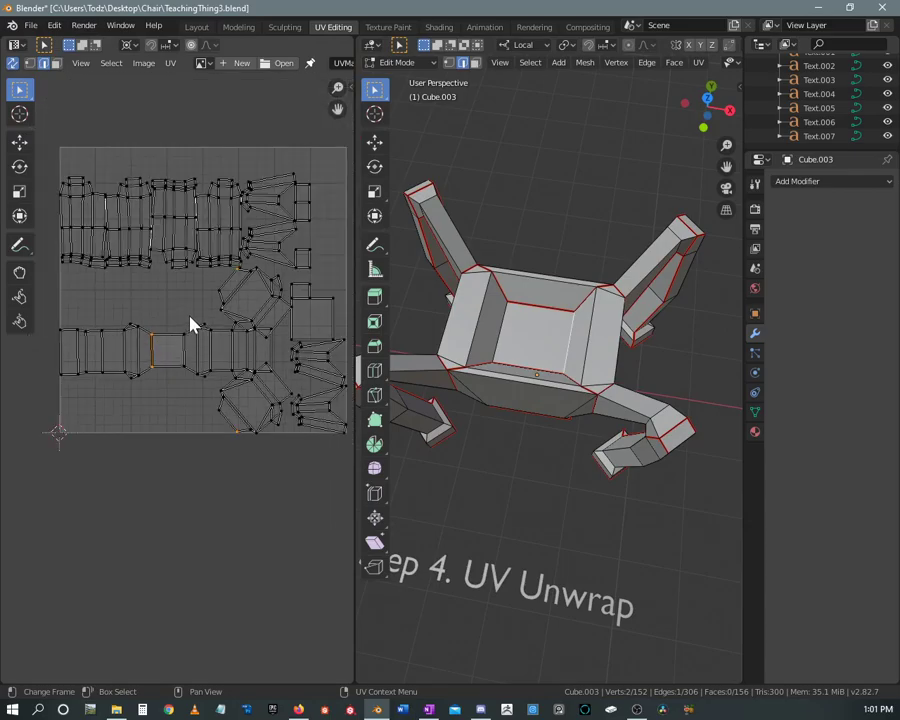
right_click(567, 347)
click(535, 342)
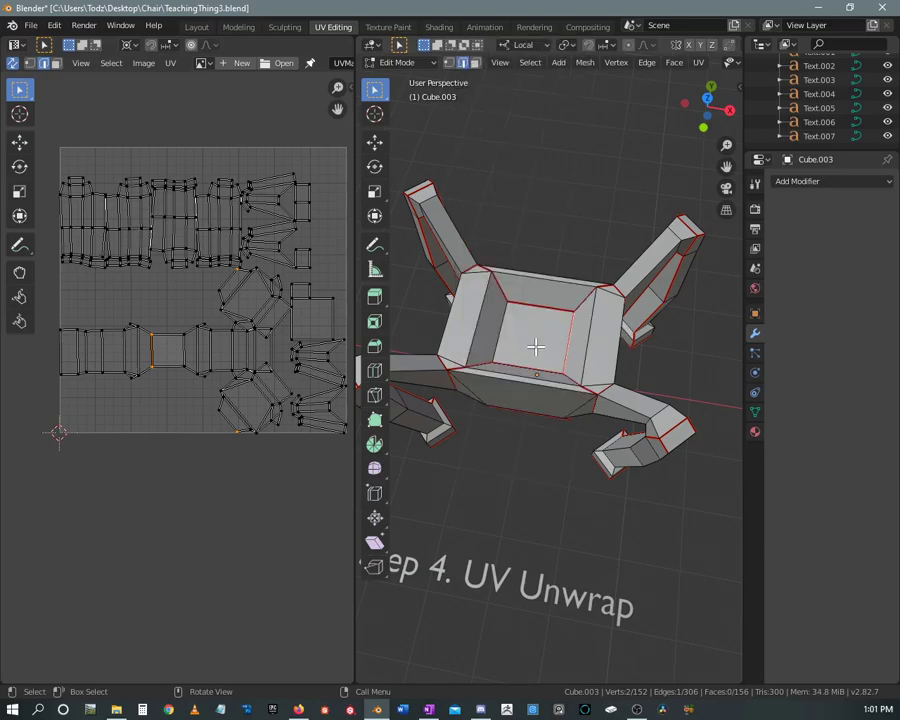
key(a)
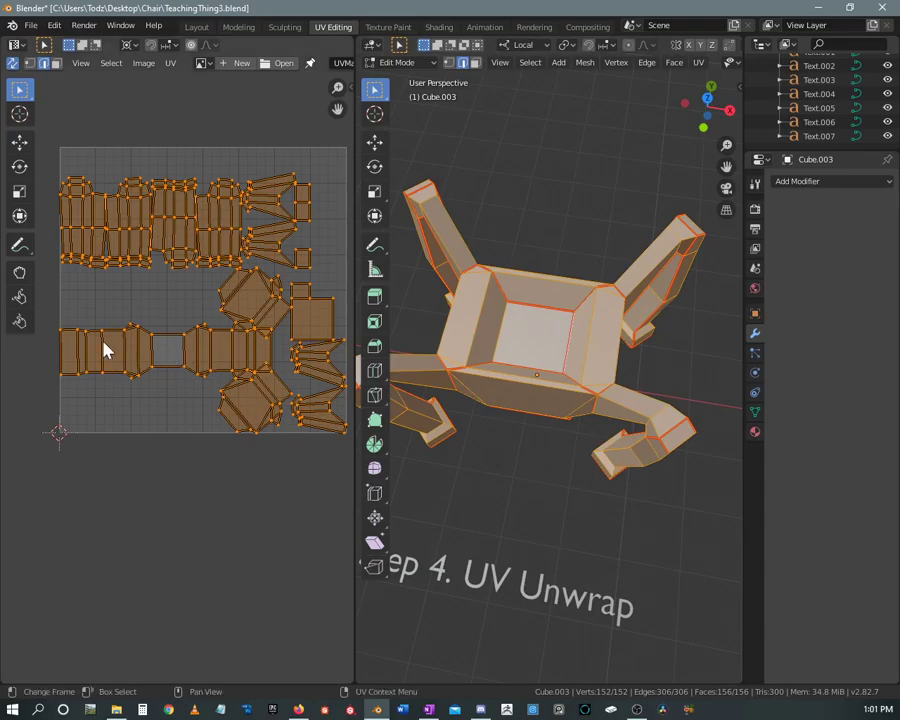
key(u)
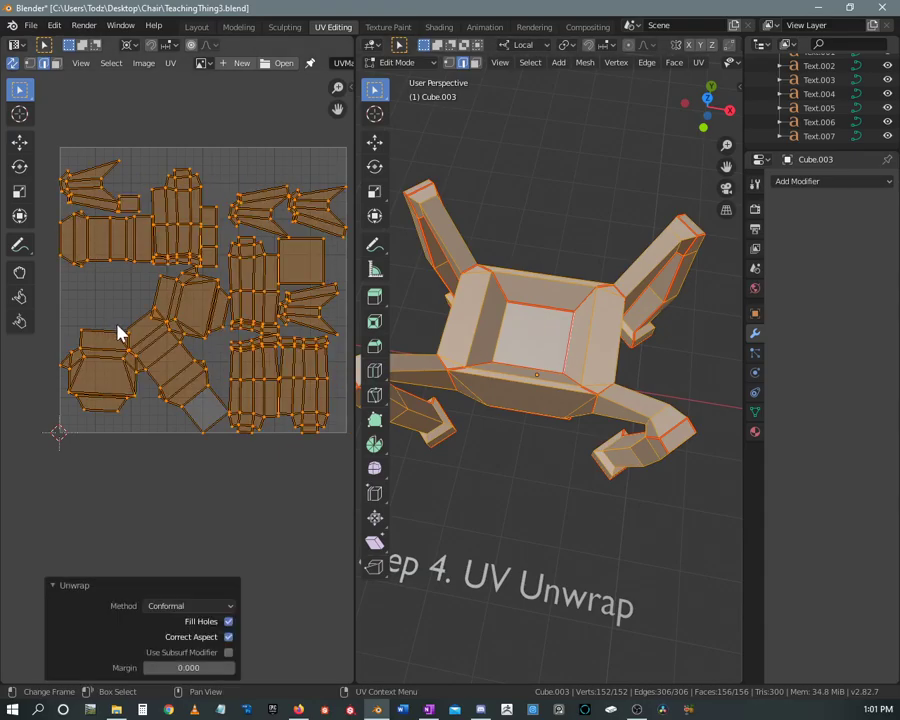
scroll(157, 358, up, 1)
scroll(165, 358, down, 1)
scroll(172, 360, up, 3)
scroll(150, 338, down, 1)
scroll(226, 320, up, 1)
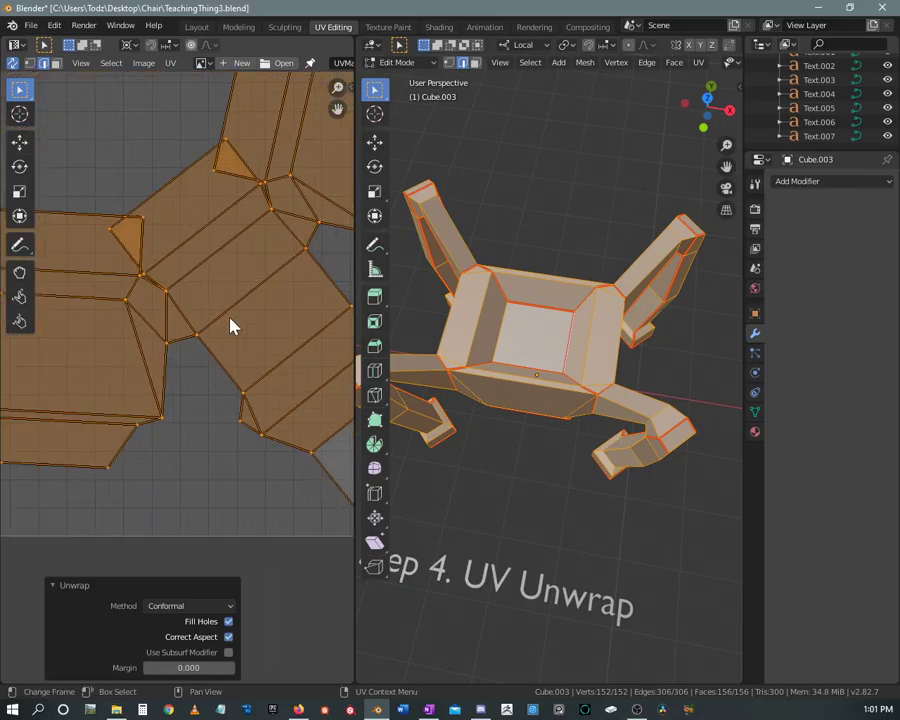
scroll(230, 324, down, 1)
scroll(224, 330, down, 1)
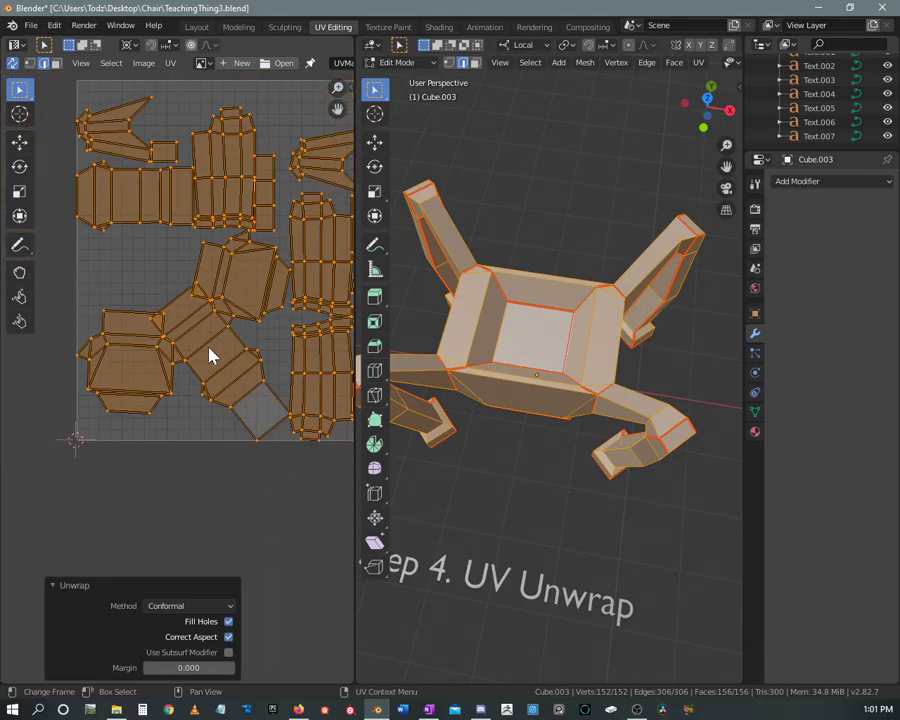
click(210, 405)
key(l)
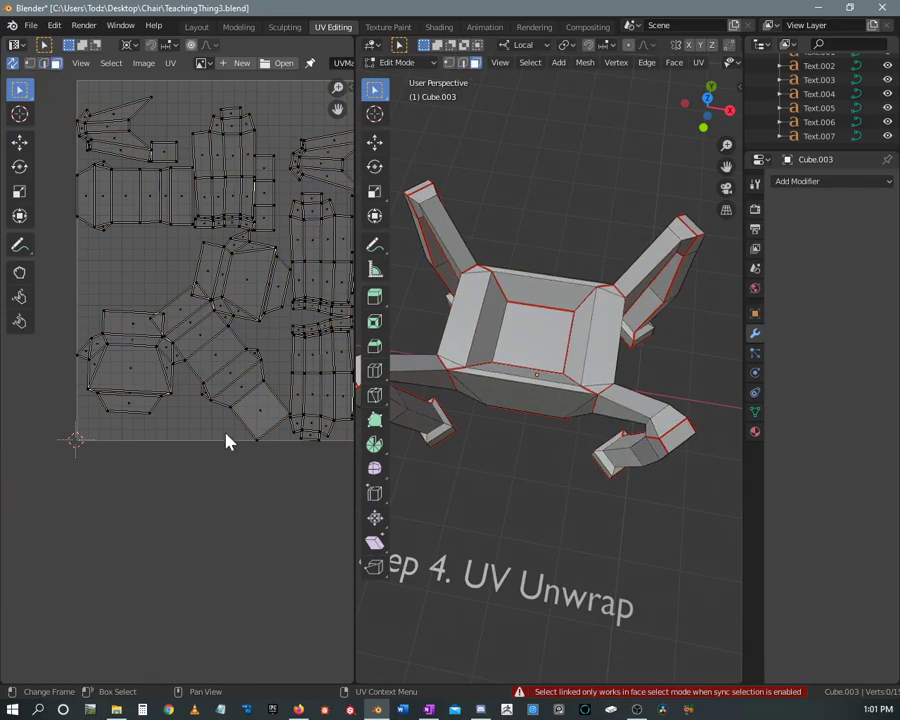
key(l)
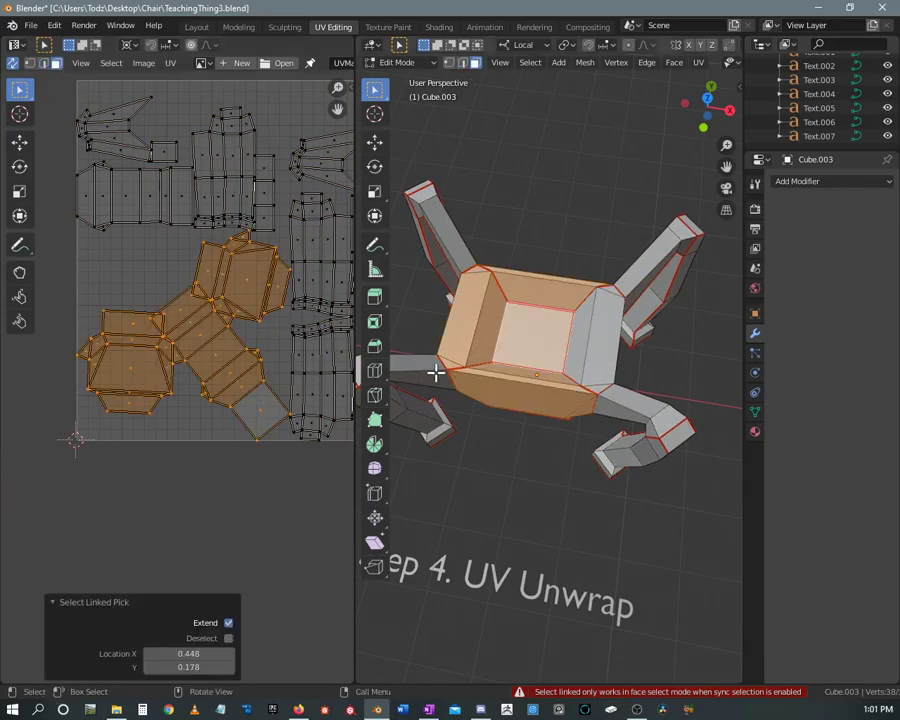
mouse_move(466, 372)
middle_down()
mouse_move(571, 368)
mouse_move(545, 342)
mouse_move(589, 364)
mouse_move(577, 388)
mouse_move(531, 392)
middle_up()
scroll(565, 344, up, 4)
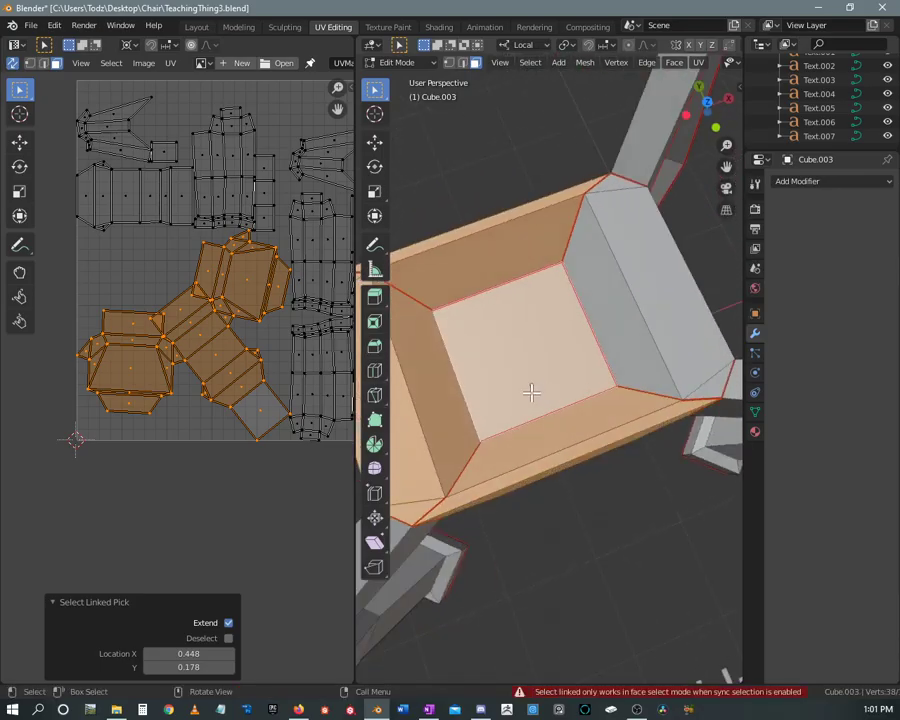
scroll(186, 335, up, 2)
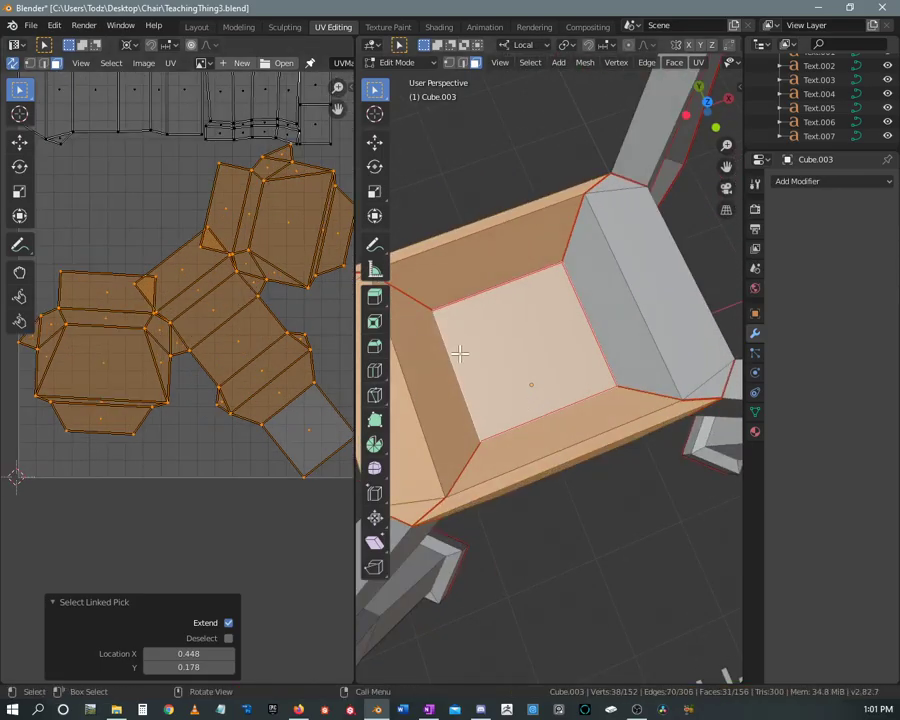
mouse_move(480, 360)
middle_down()
mouse_move(579, 352)
mouse_move(643, 327)
mouse_move(671, 327)
middle_up()
scroll(520, 354, down, 3)
scroll(627, 354, up, 2)
mouse_move(627, 354)
middle_down()
mouse_move(647, 310)
mouse_move(565, 303)
mouse_move(567, 291)
mouse_move(500, 280)
middle_up()
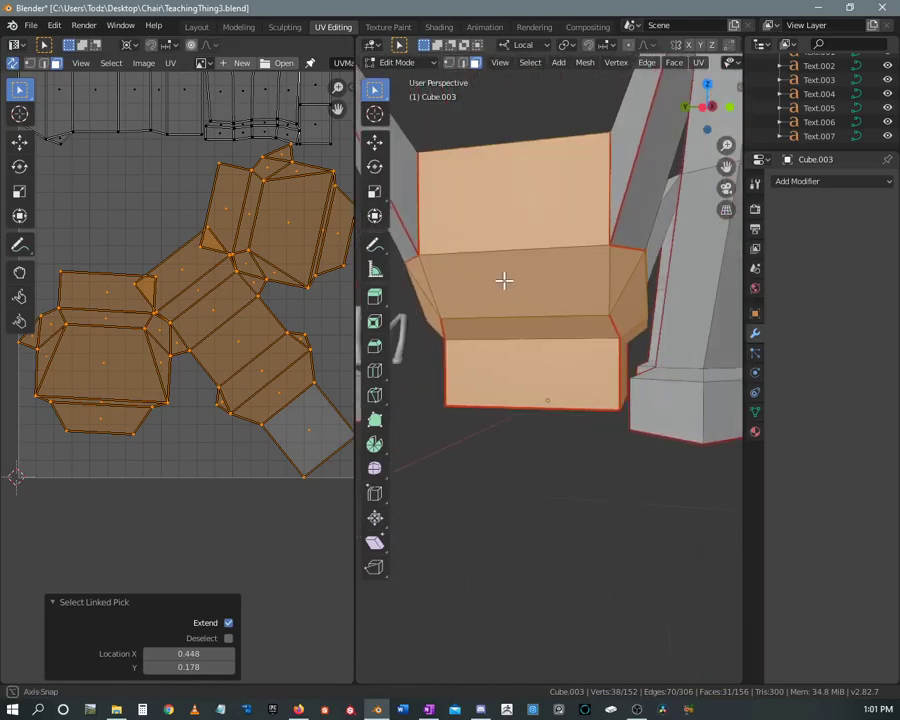
click(613, 274)
scroll(180, 380, down, 2)
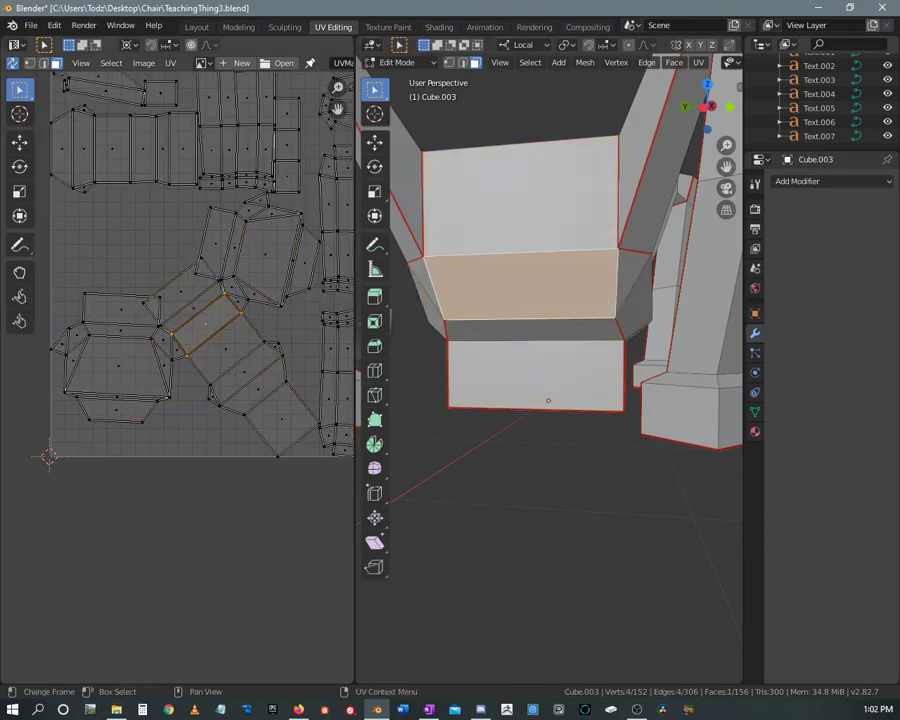
scroll(150, 384, down, 5)
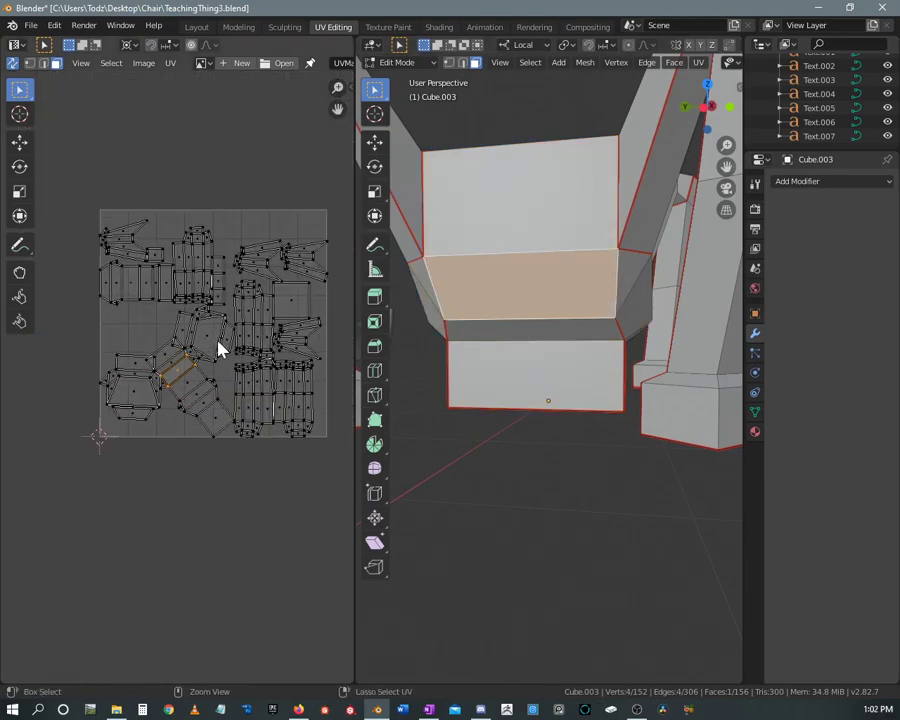
key(ctrl+z)
key(ctrl+z)
key(ctrl+z)
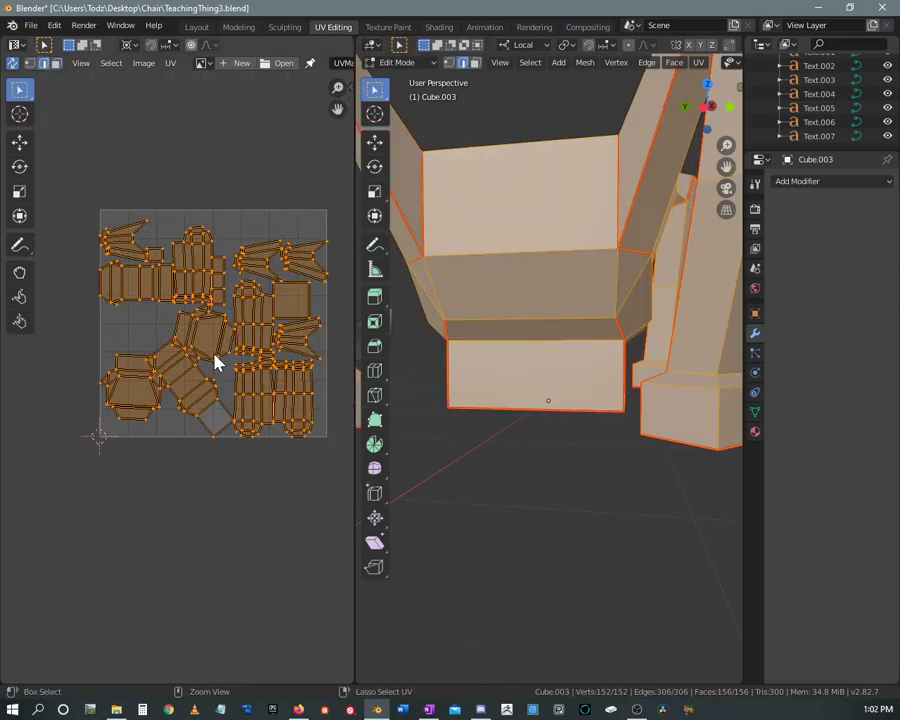
key(ctrl+z)
key(ctrl+z)
key(ctrl+z)
Mark both slanted side edges of the seat's front band as seams
middle_drag(474, 340, 489, 323)
click(621, 279)
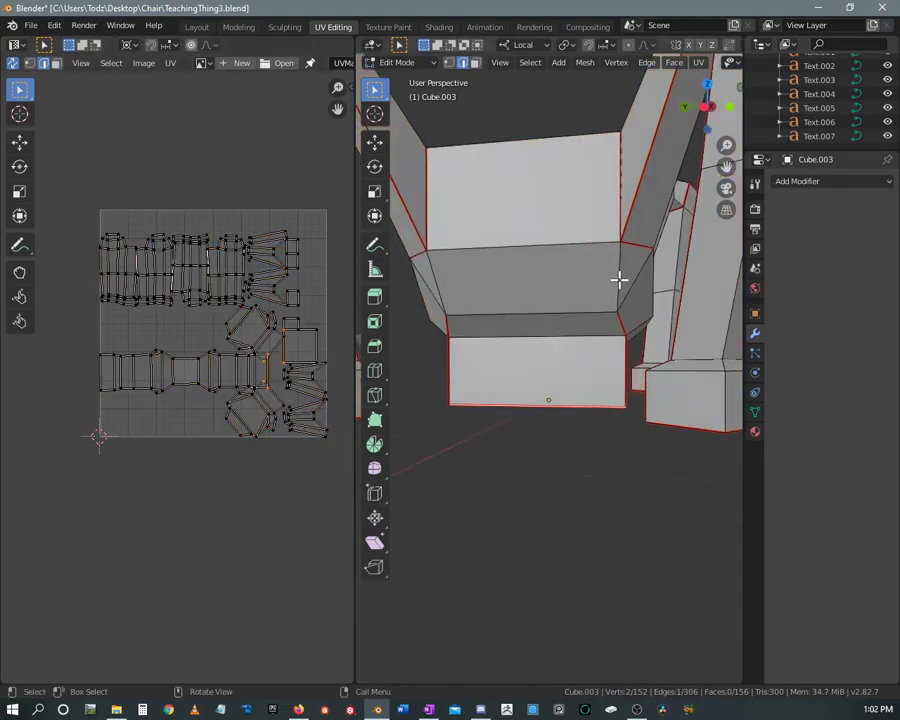
shift+click(436, 283)
right_click(605, 270)
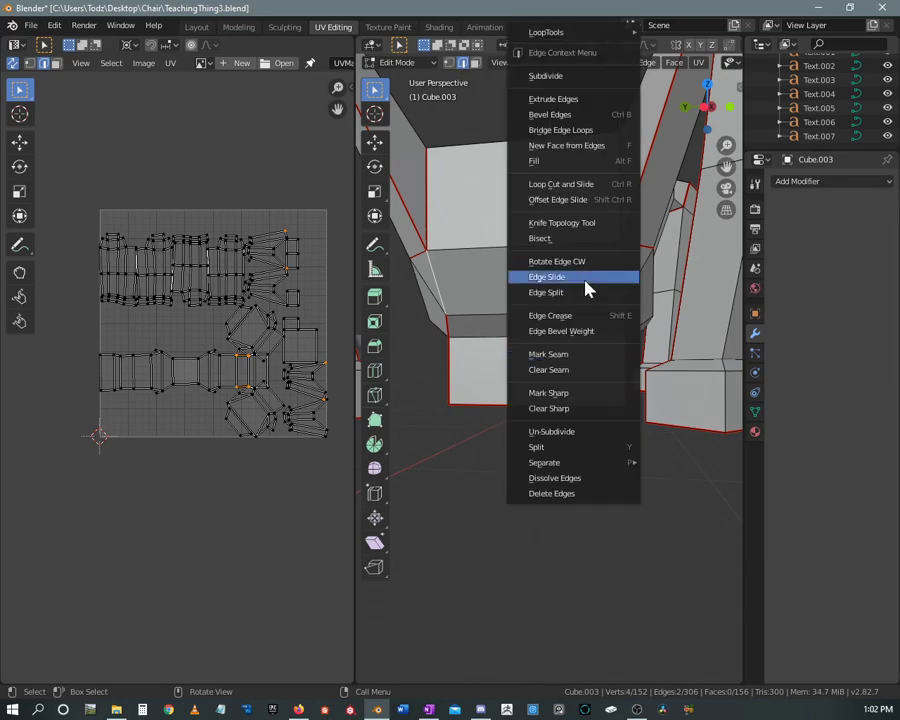
click(557, 356)
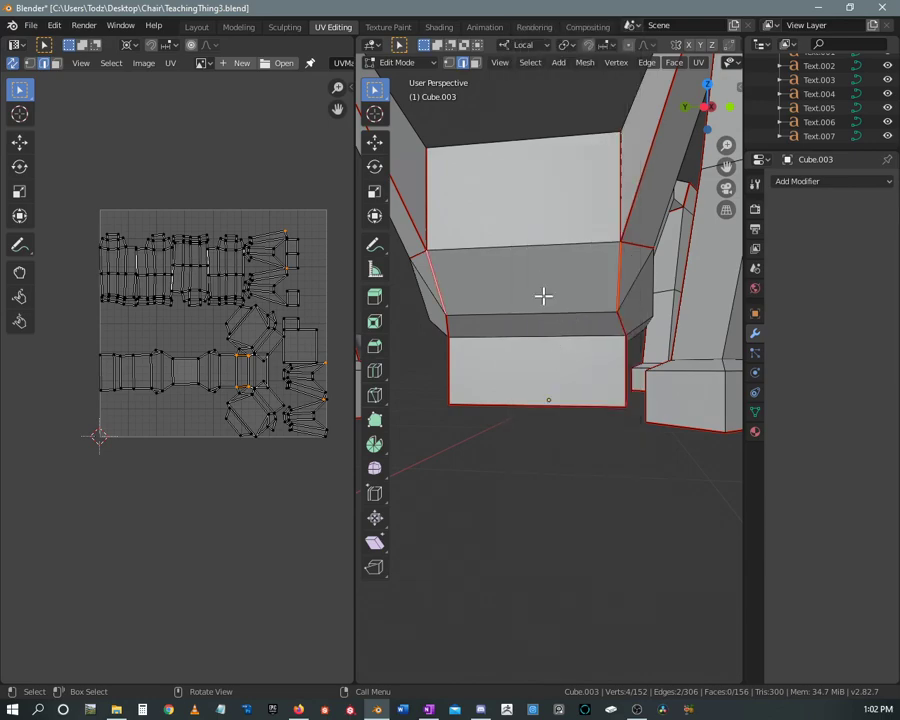
Select the entire chair mesh and switch to face selection mode
scroll(541, 284, down, 2)
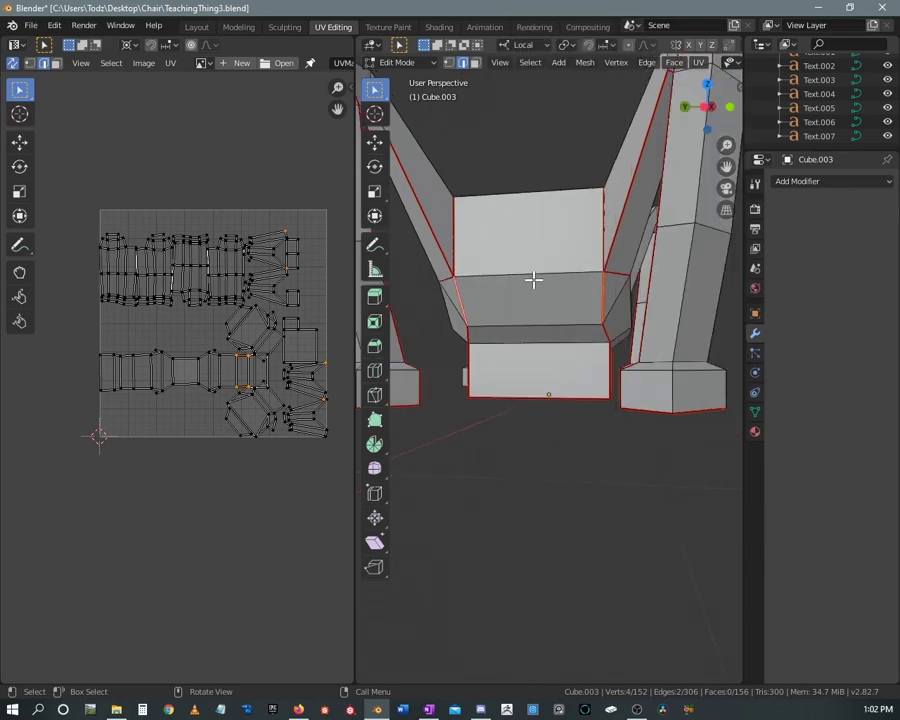
key(a)
key(3)
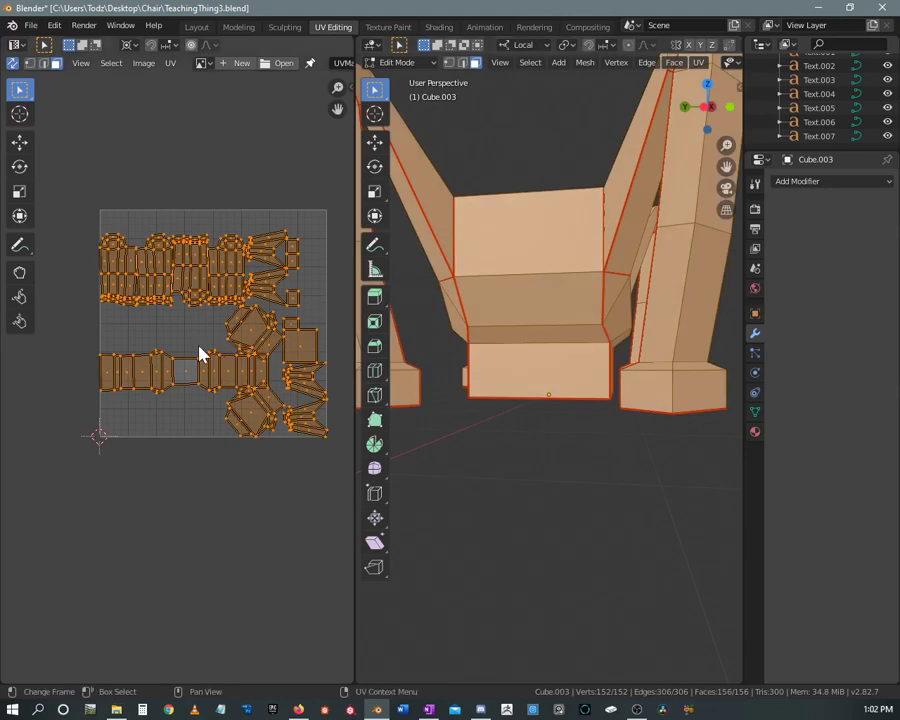
key(u)
click(172, 342)
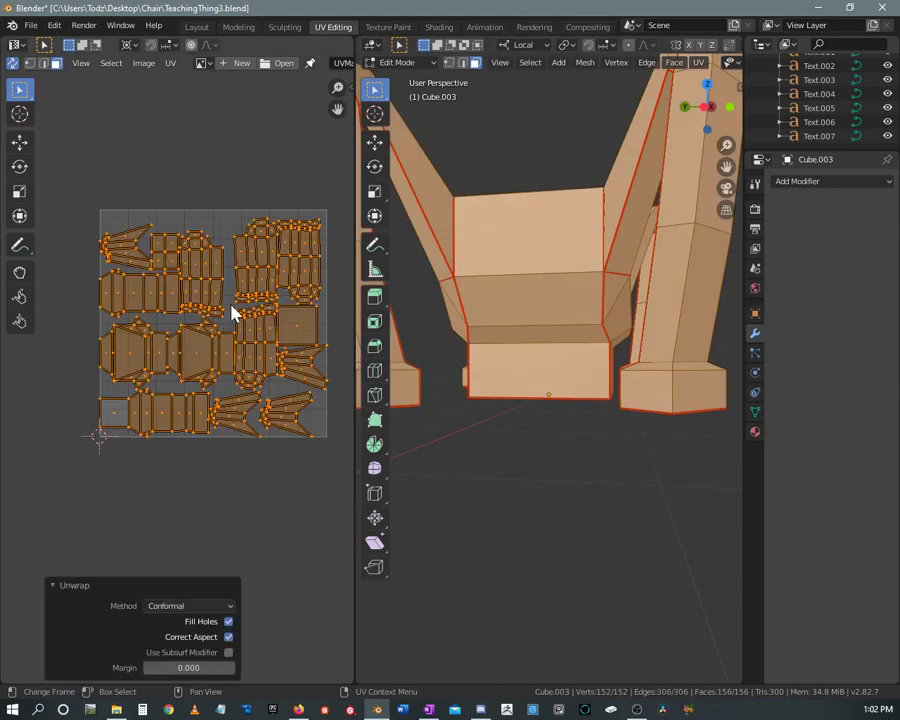
scroll(238, 327, up, 1)
middle_drag(238, 327, 193, 311)
scroll(195, 337, up, 1)
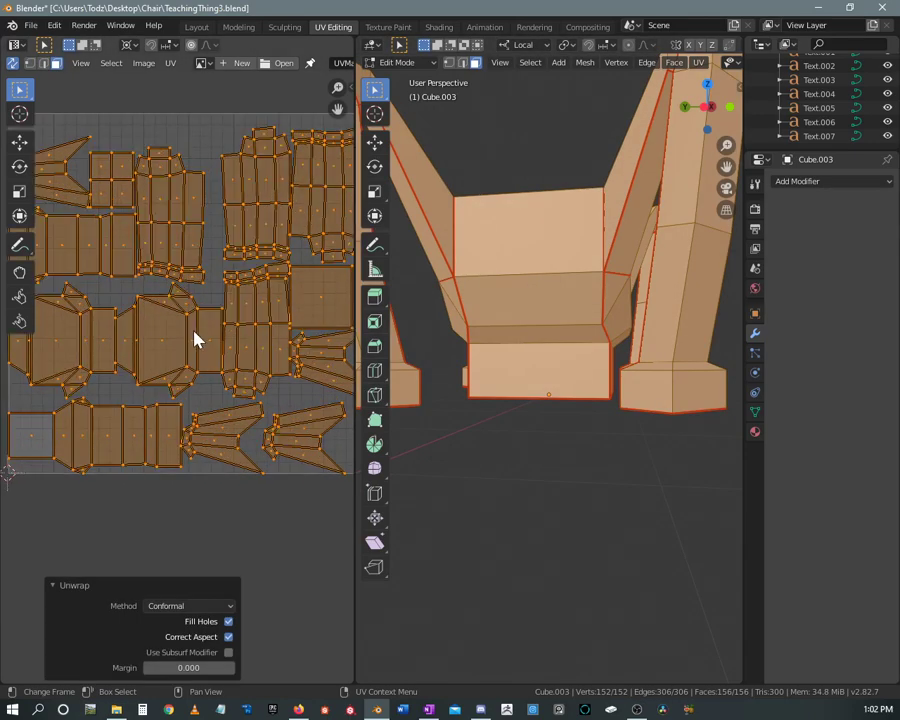
middle_drag(552, 295, 620, 325)
scroll(524, 316, down, 4)
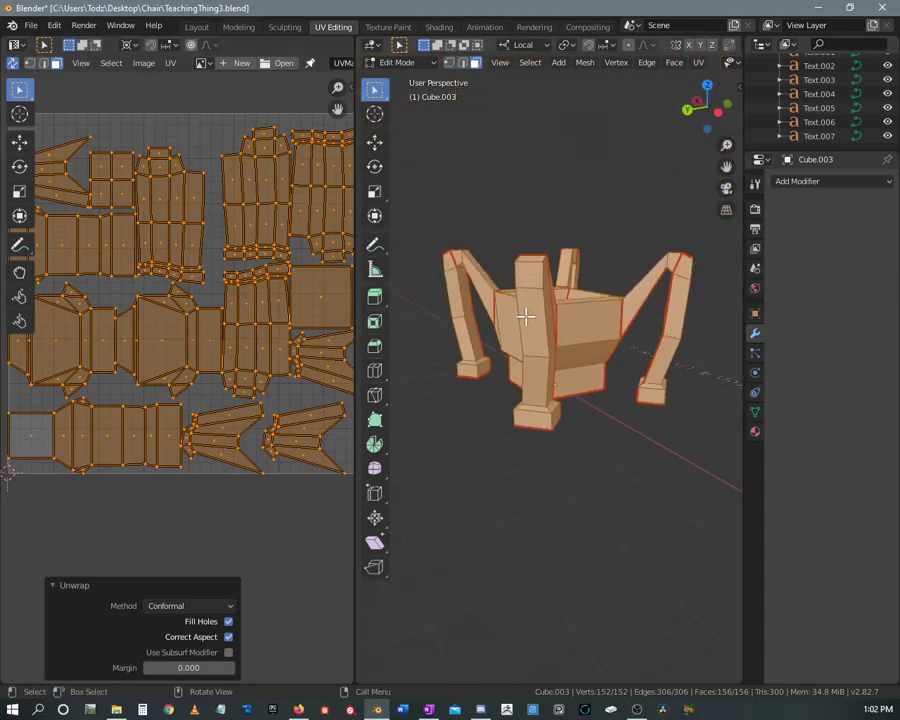
middle_drag(524, 316, 580, 316)
scroll(197, 366, up, 1)
scroll(153, 346, down, 4)
scroll(161, 366, up, 4)
mouse_move(161, 366)
middle_down()
mouse_move(159, 347)
mouse_move(226, 320)
middle_up()
scroll(157, 296, down, 2)
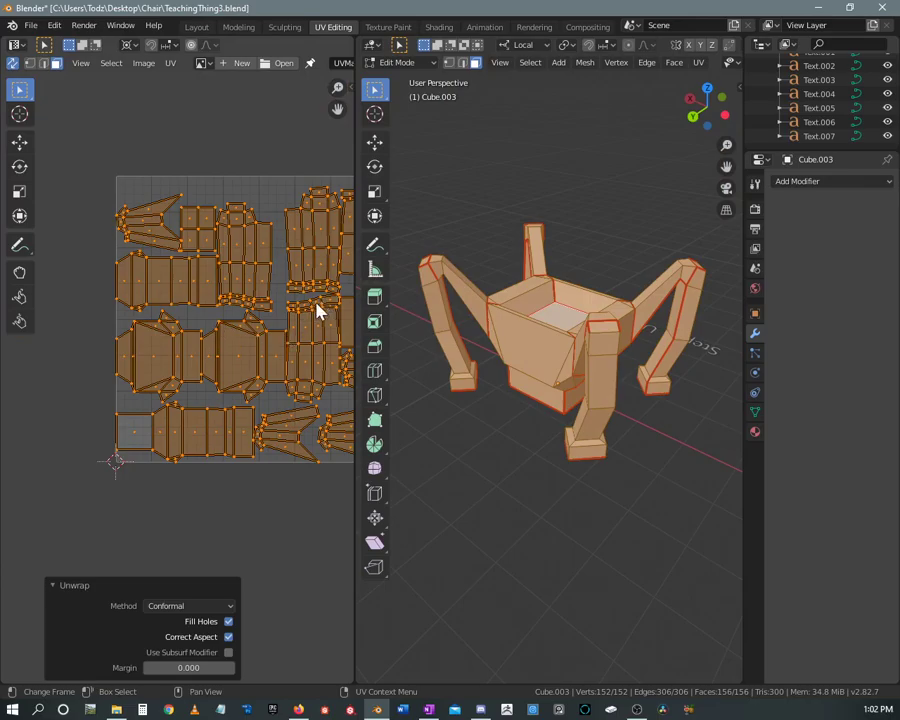
scroll(546, 324, up, 1)
middle_drag(546, 324, 580, 376)
scroll(560, 370, up, 2)
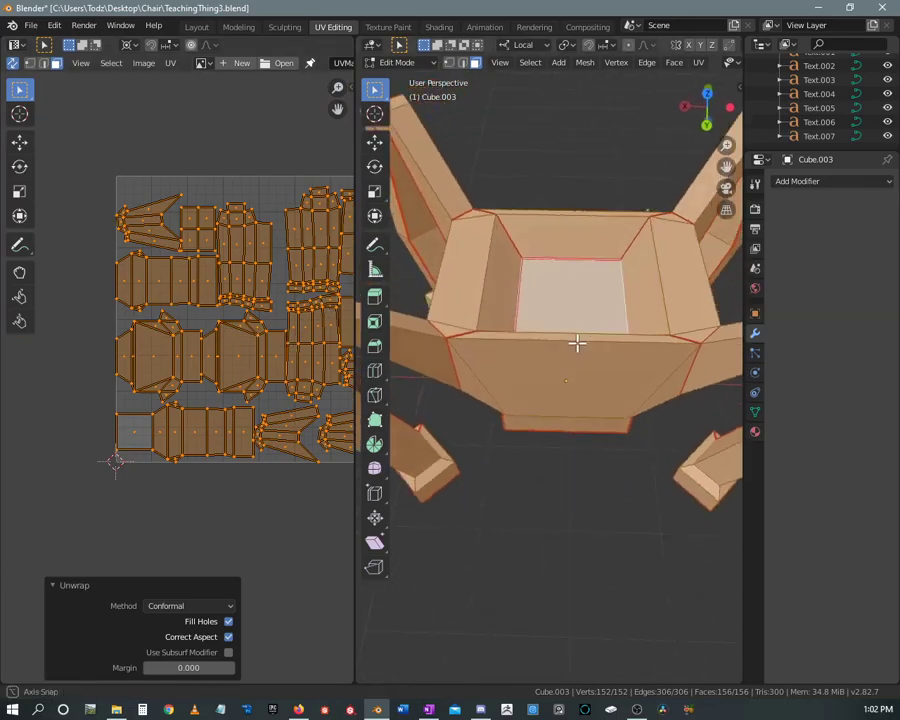
mouse_move(577, 343)
middle_down()
mouse_move(518, 352)
mouse_move(582, 352)
mouse_move(520, 360)
mouse_move(532, 356)
mouse_move(525, 352)
middle_up()
mouse_move(319, 352)
middle_down()
mouse_move(229, 336)
mouse_move(259, 344)
mouse_move(256, 313)
middle_up()
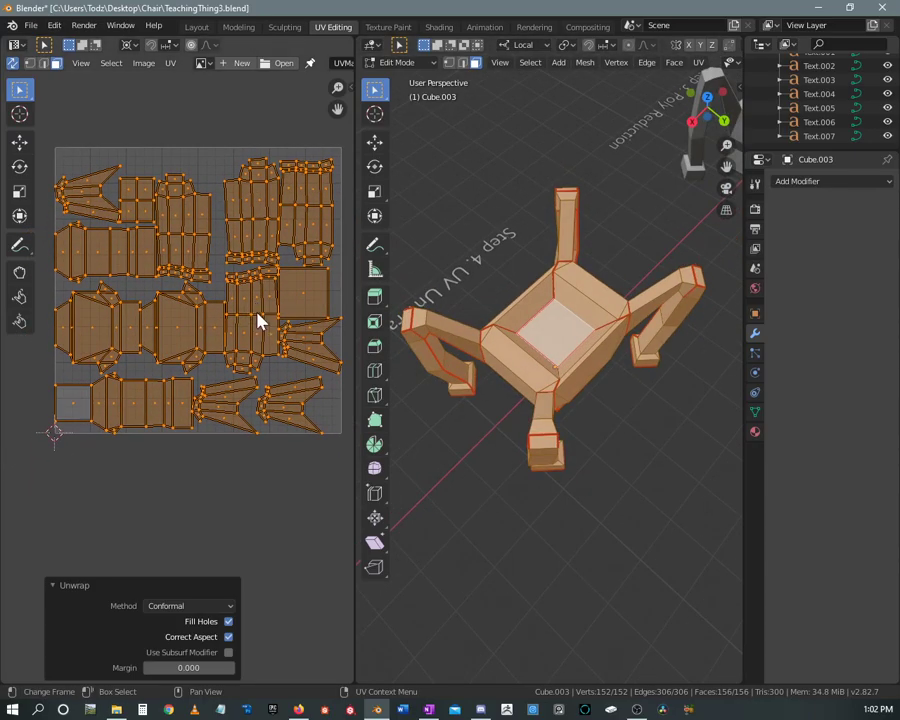
scroll(590, 318, down, 5)
mouse_move(593, 315)
middle_down()
mouse_move(604, 309)
mouse_move(573, 305)
middle_up()
scroll(249, 328, up, 2)
mouse_move(234, 322)
middle_down()
mouse_move(224, 320)
mouse_move(225, 344)
middle_up()
scroll(228, 344, down, 2)
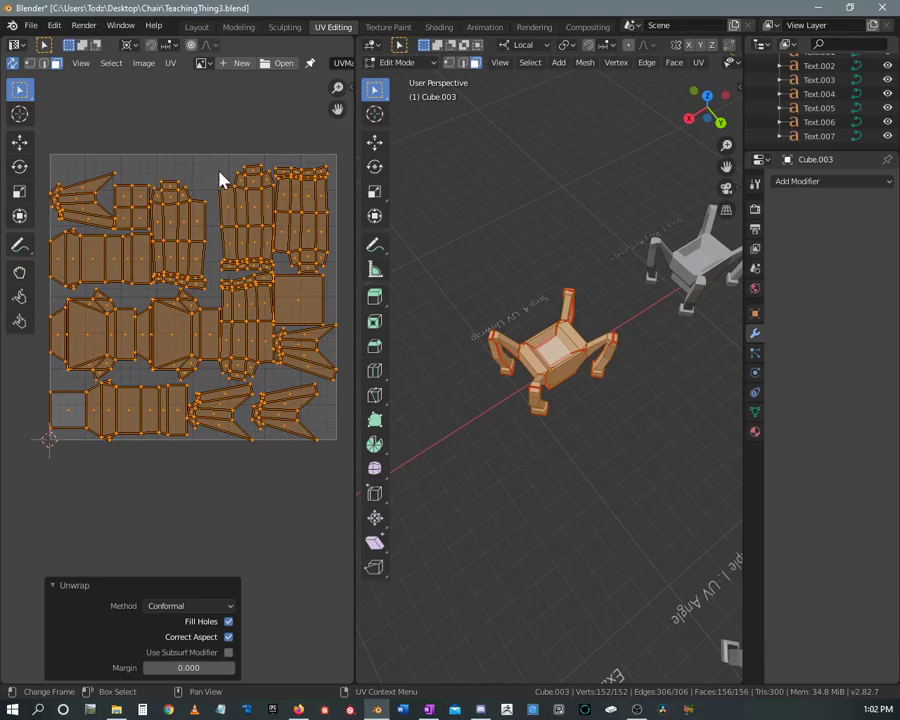
scroll(514, 299, down, 2)
scroll(522, 321, down, 4)
mouse_move(522, 321)
middle_down()
mouse_move(627, 338)
mouse_move(365, 322)
middle_up()
scroll(330, 300, up, 2)
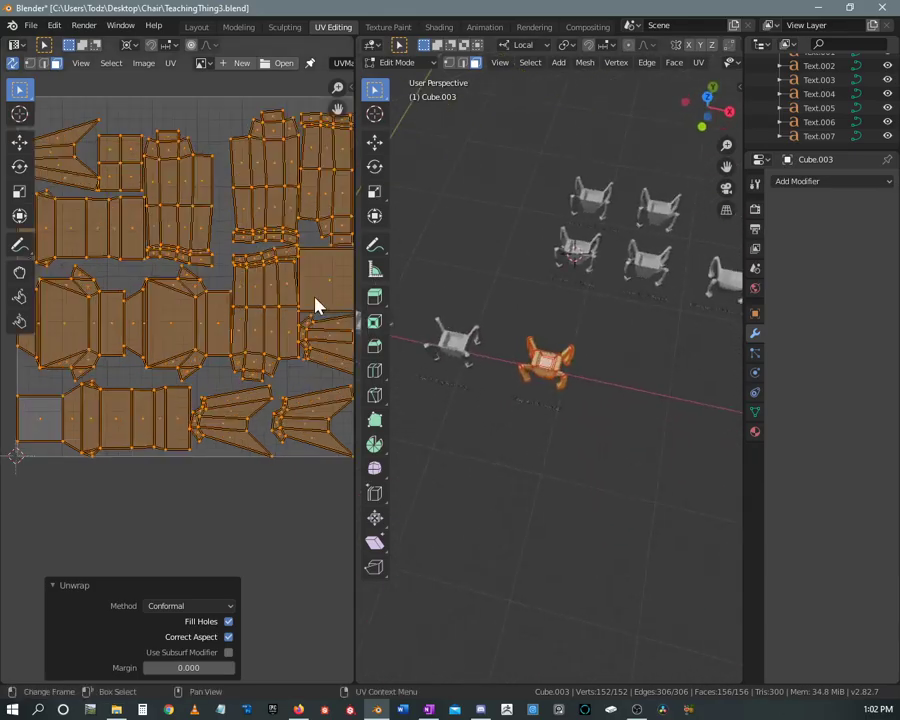
scroll(261, 293, down, 3)
middle_drag(261, 293, 238, 323)
scroll(238, 323, up, 2)
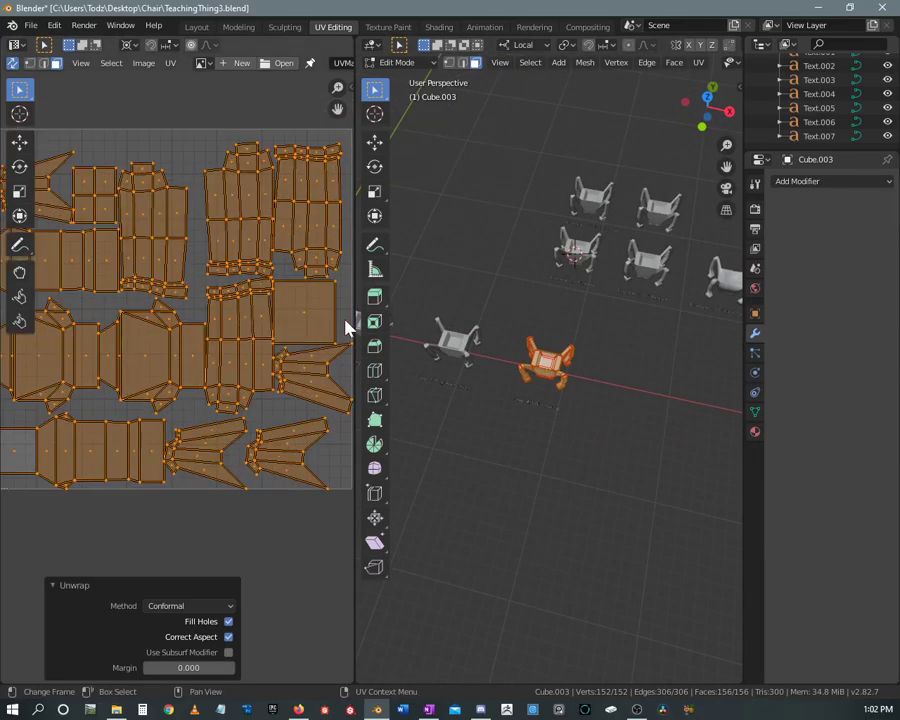
mouse_move(400, 317)
middle_down()
mouse_move(576, 281)
mouse_move(438, 355)
middle_up()
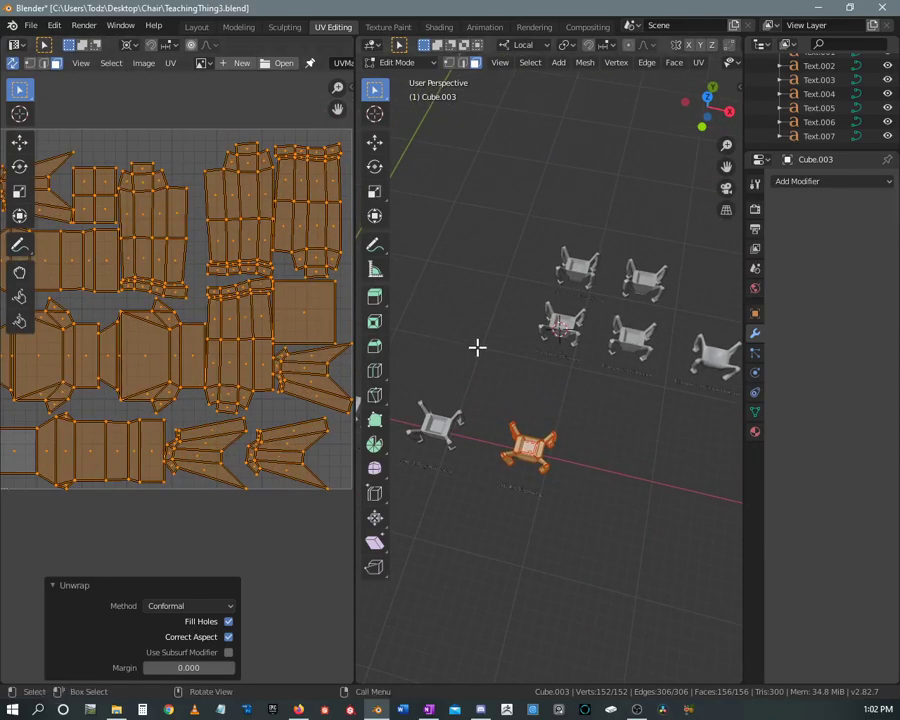
scroll(492, 345, up, 3)
scroll(542, 301, up, 2)
scroll(552, 305, down, 2)
mouse_move(519, 445)
middle_down()
mouse_move(556, 275)
mouse_move(639, 342)
mouse_move(570, 262)
mouse_move(560, 290)
middle_up()
scroll(560, 276, up, 2)
scroll(651, 351, up, 2)
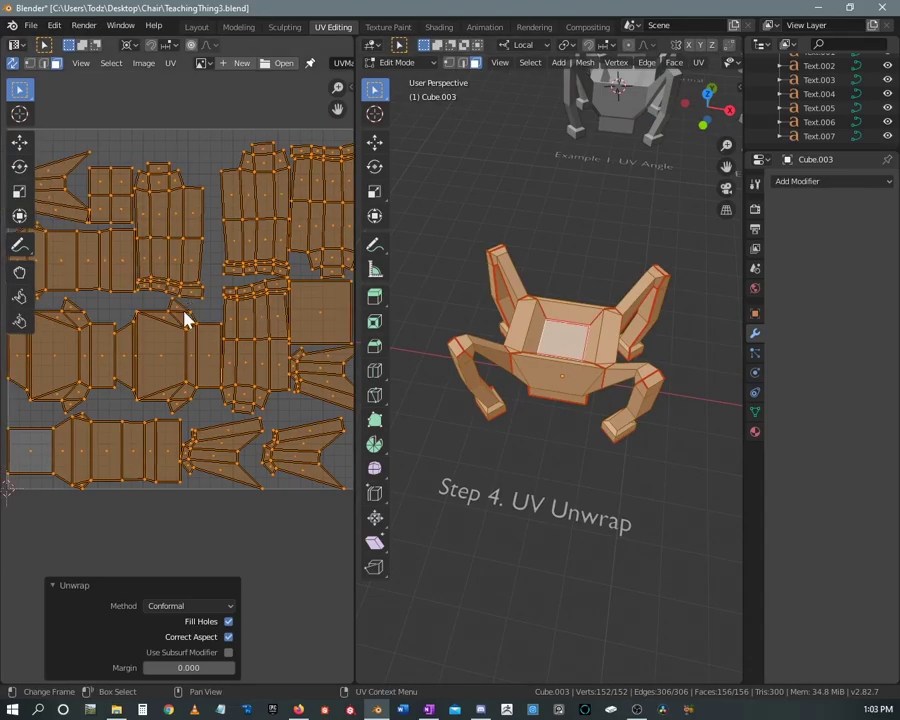
scroll(178, 318, down, 2)
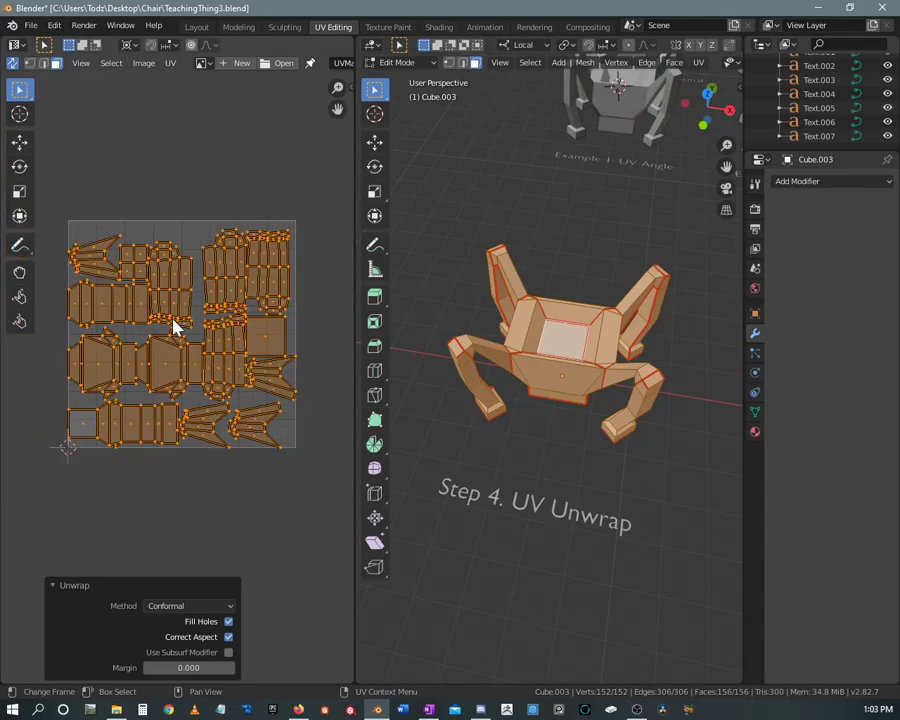
click(189, 607)
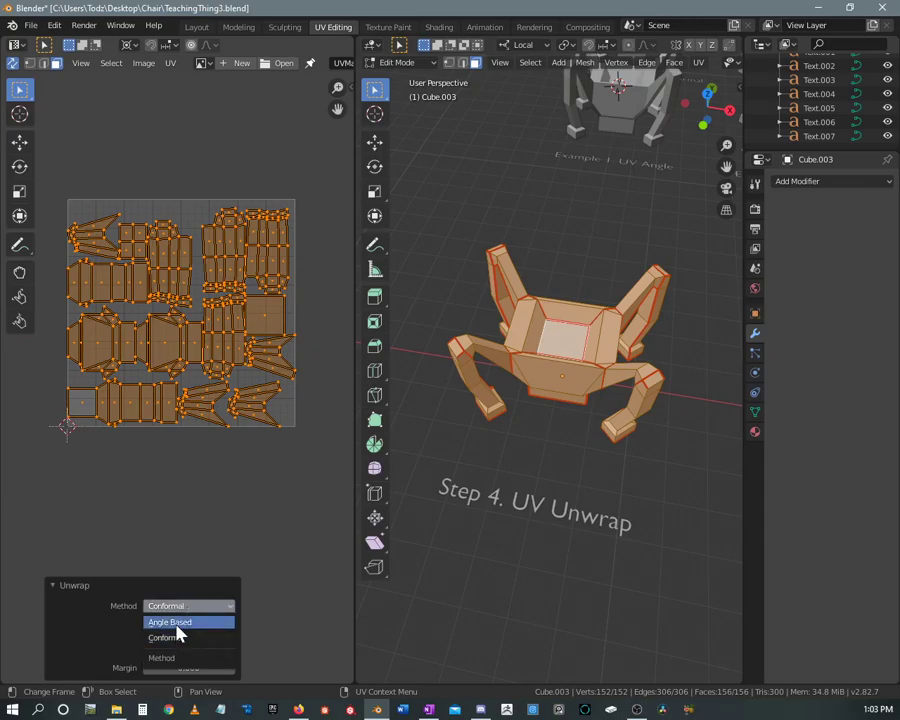
click(177, 624)
scroll(247, 266, up, 3)
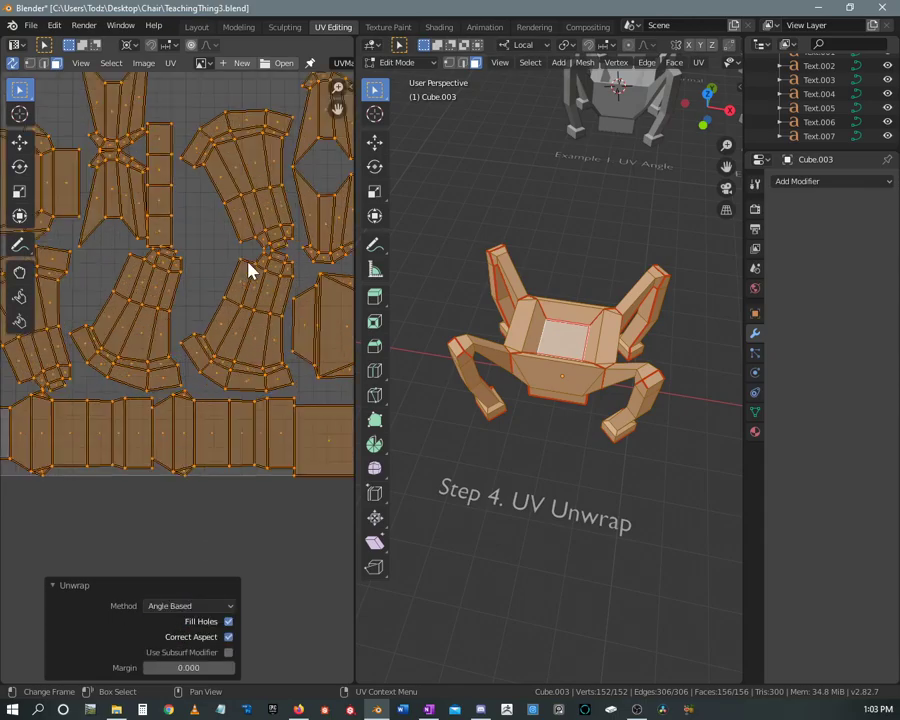
scroll(195, 278, down, 2)
scroll(196, 278, up, 2)
scroll(136, 248, up, 1)
scroll(180, 280, down, 2)
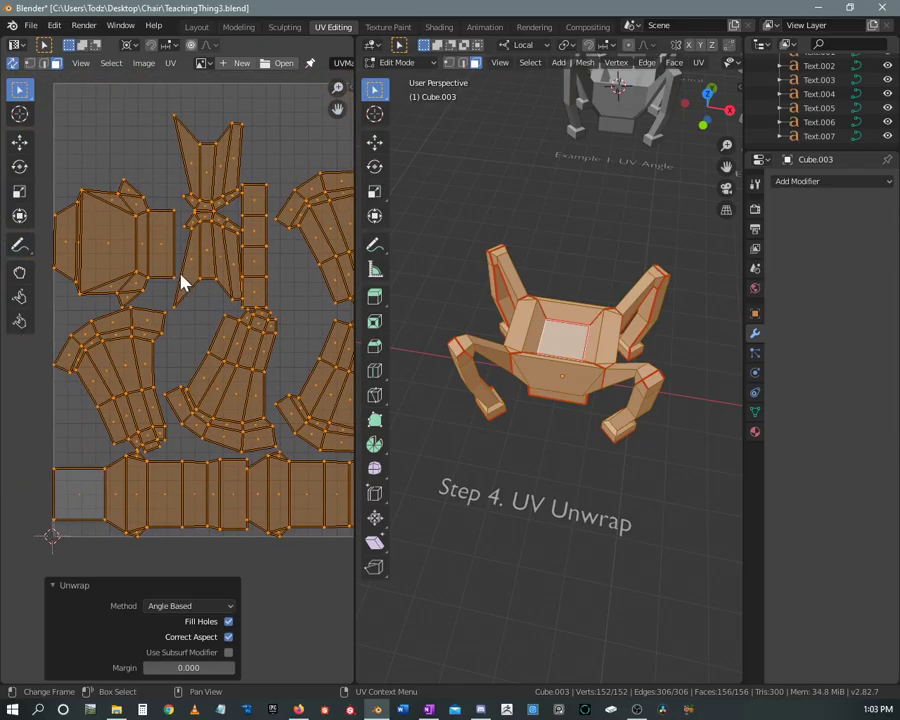
scroll(139, 289, down, 3)
scroll(195, 267, down, 1)
scroll(195, 270, up, 4)
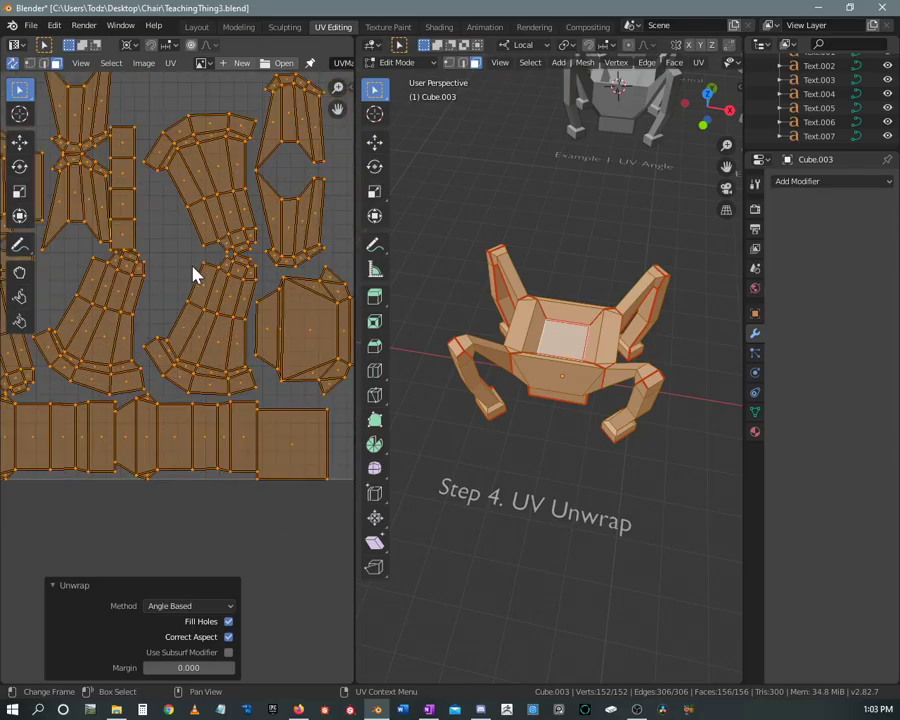
scroll(252, 308, down, 1)
scroll(240, 297, up, 1)
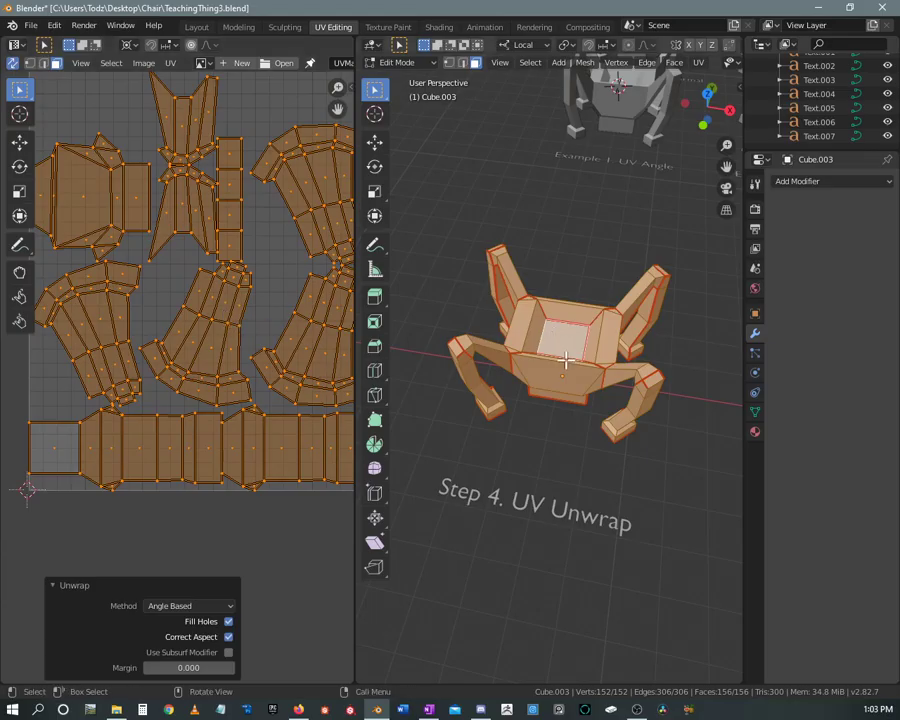
middle_drag(505, 375, 511, 341)
scroll(500, 332, up, 3)
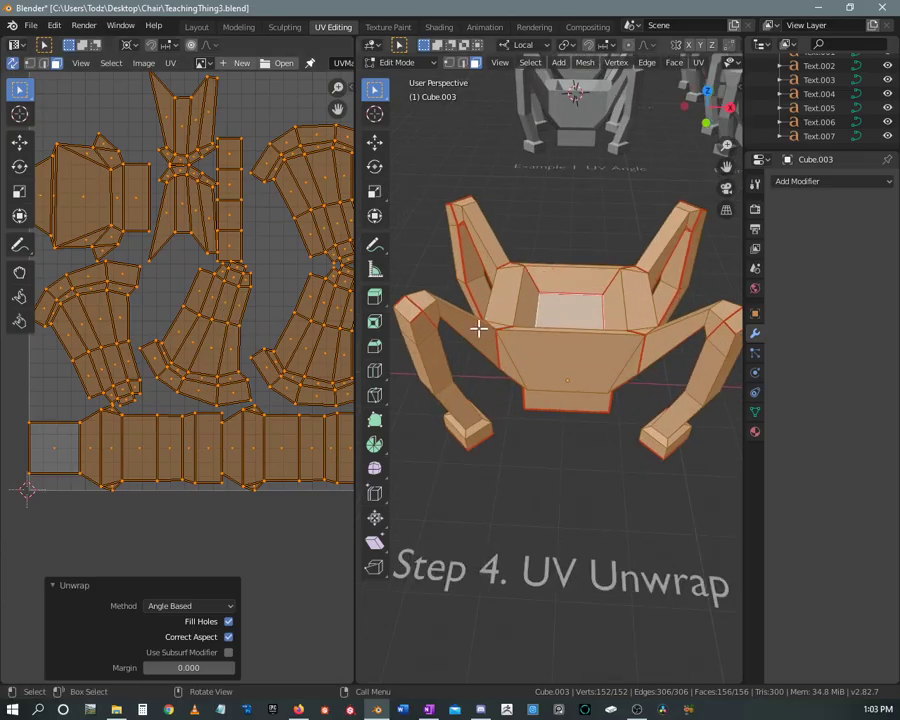
scroll(230, 345, down, 2)
scroll(210, 335, down, 2)
scroll(224, 310, up, 3)
scroll(201, 307, up, 1)
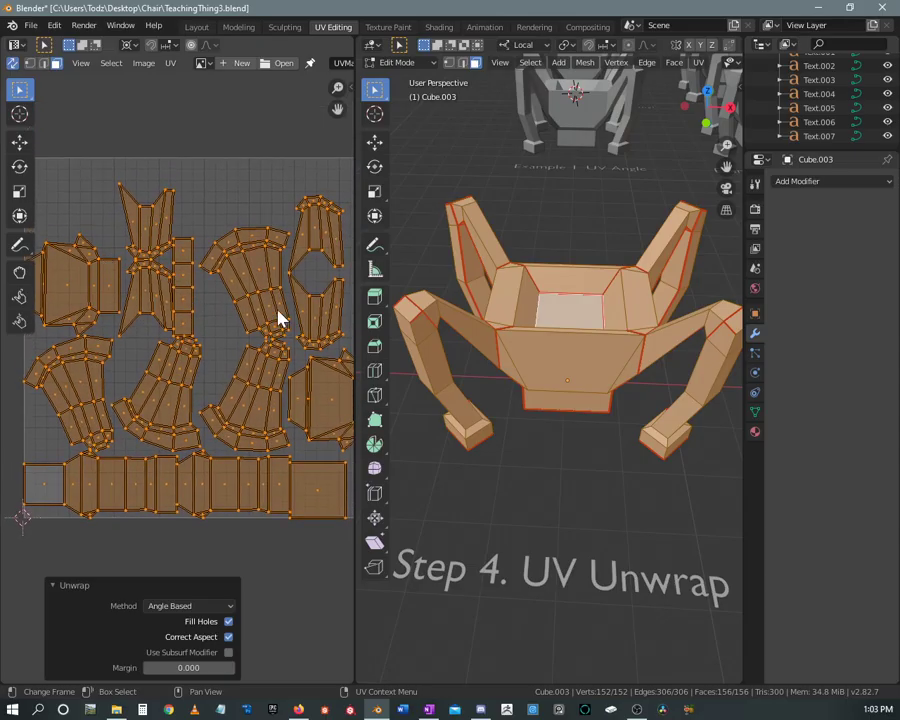
scroll(224, 320, up, 1)
scroll(222, 320, up, 1)
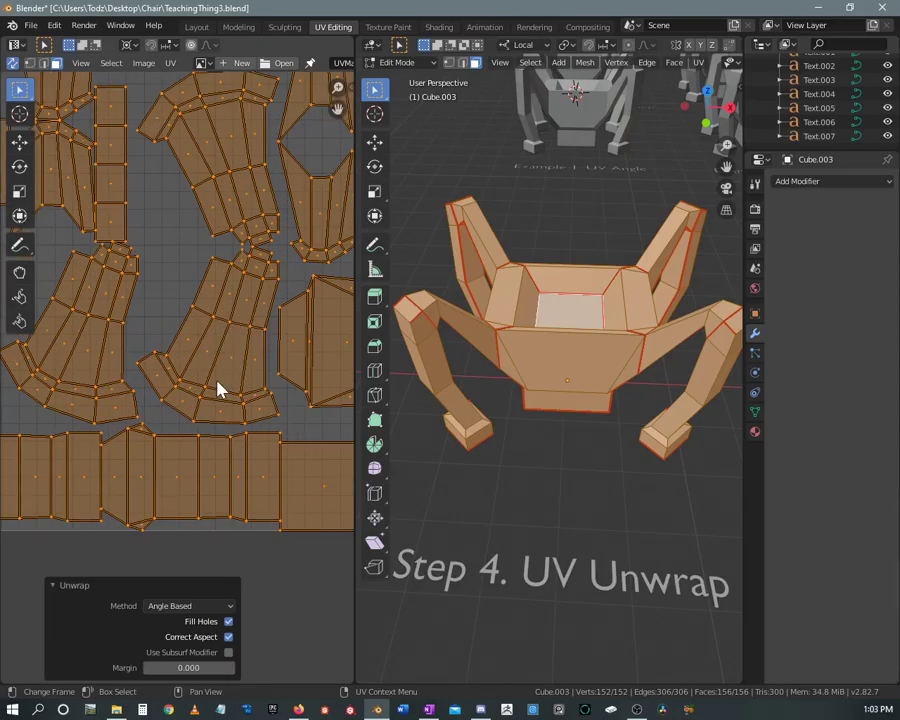
click(200, 605)
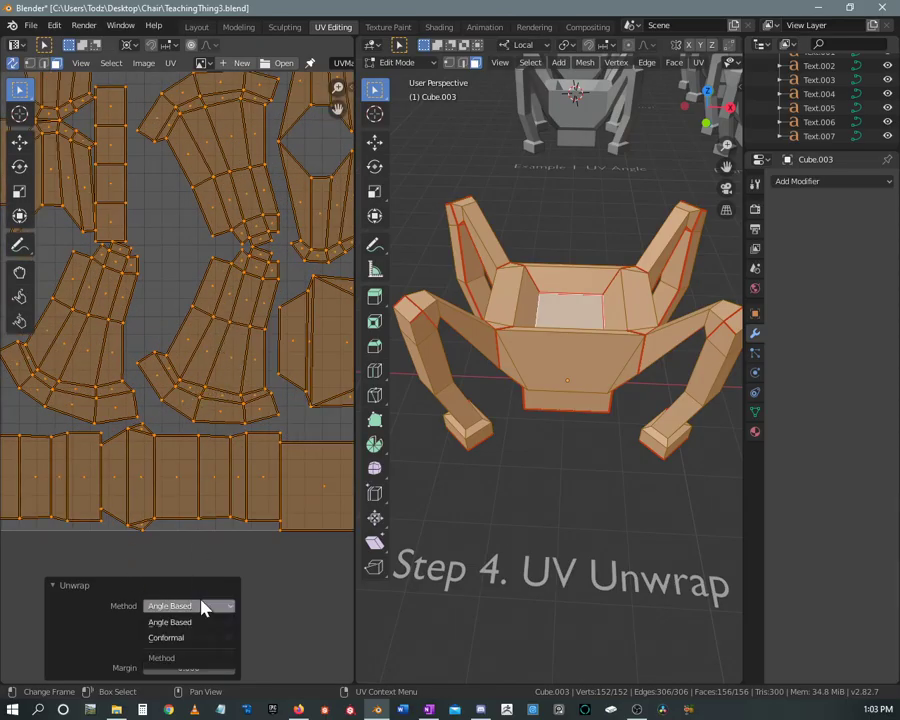
click(172, 642)
scroll(171, 352, down, 3)
scroll(171, 352, up, 3)
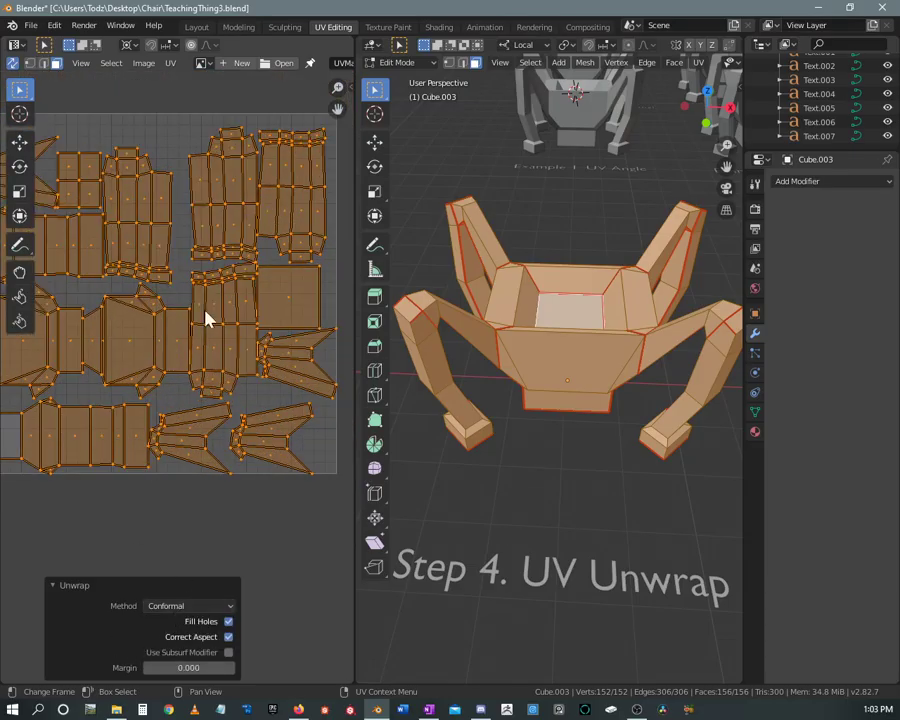
middle_drag(215, 271, 230, 272)
scroll(229, 276, down, 1)
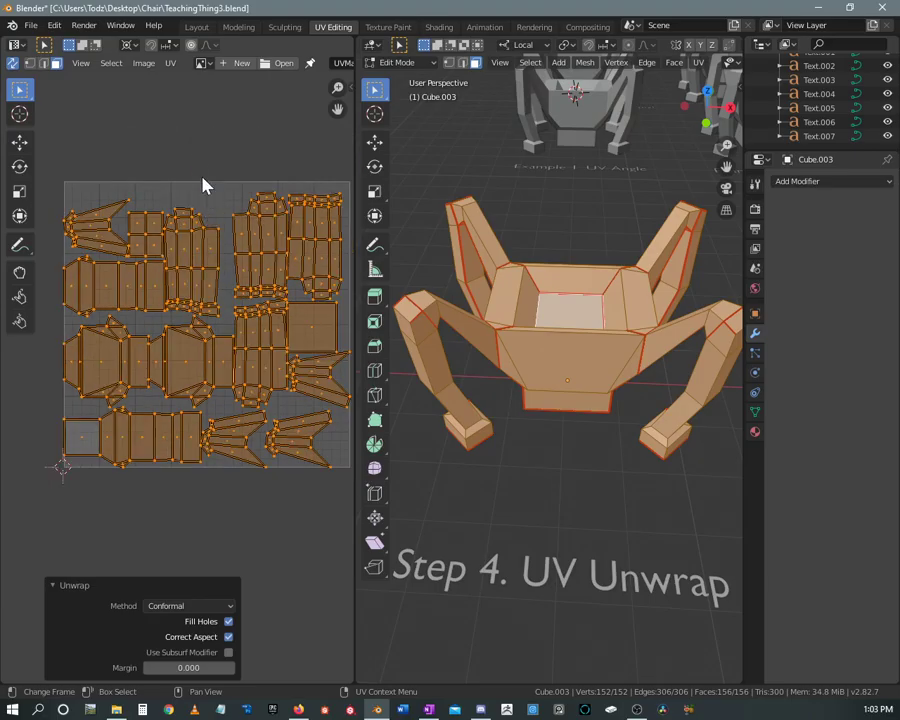
Unwrap only the chair's back upright island using the Angle Based method
key(alt+a)
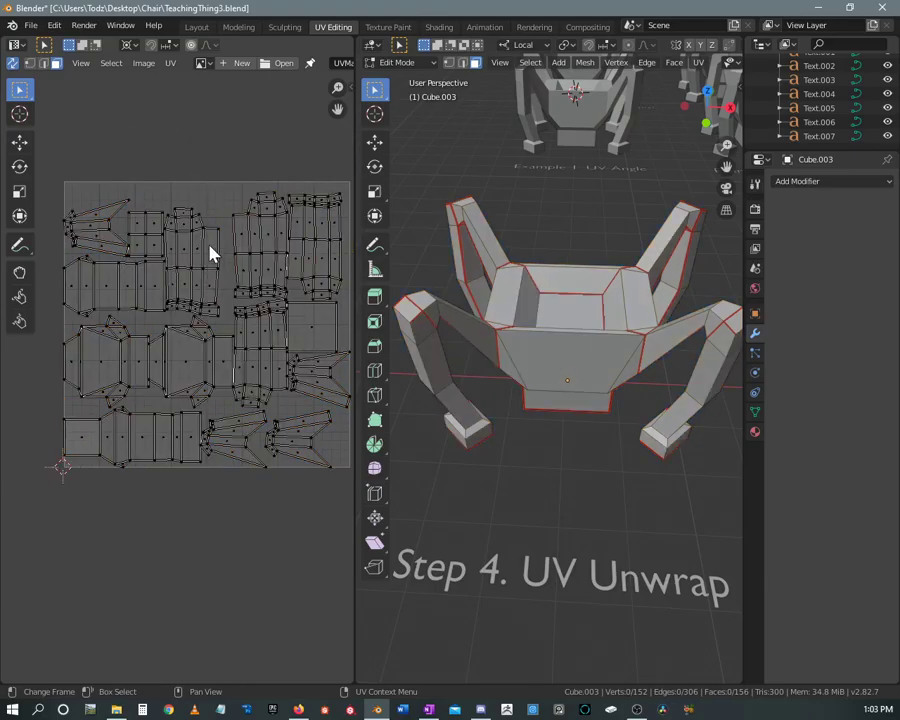
key(l)
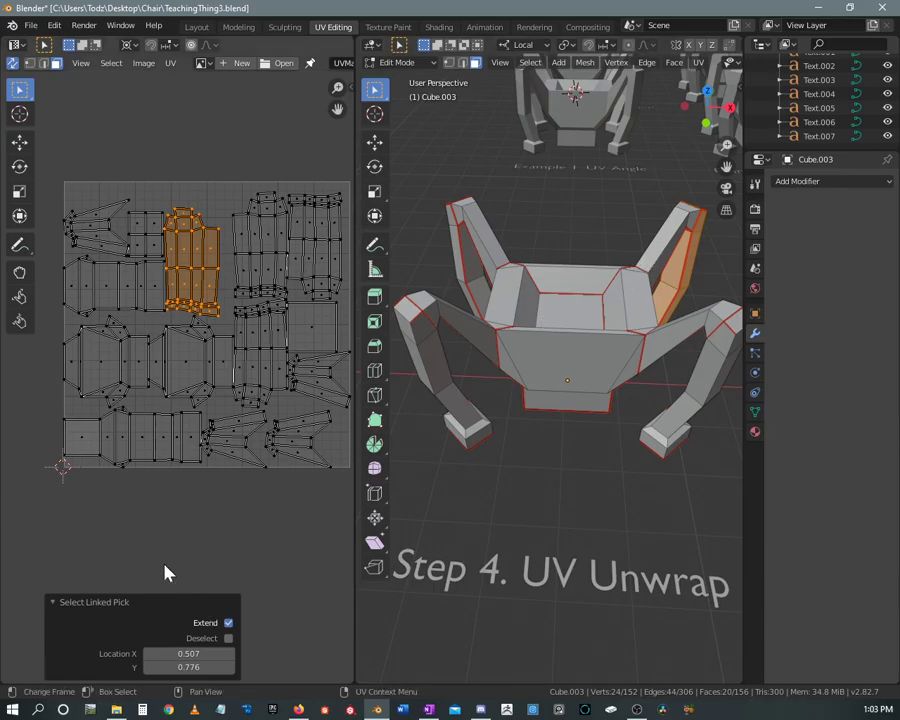
key(u)
key(Return)
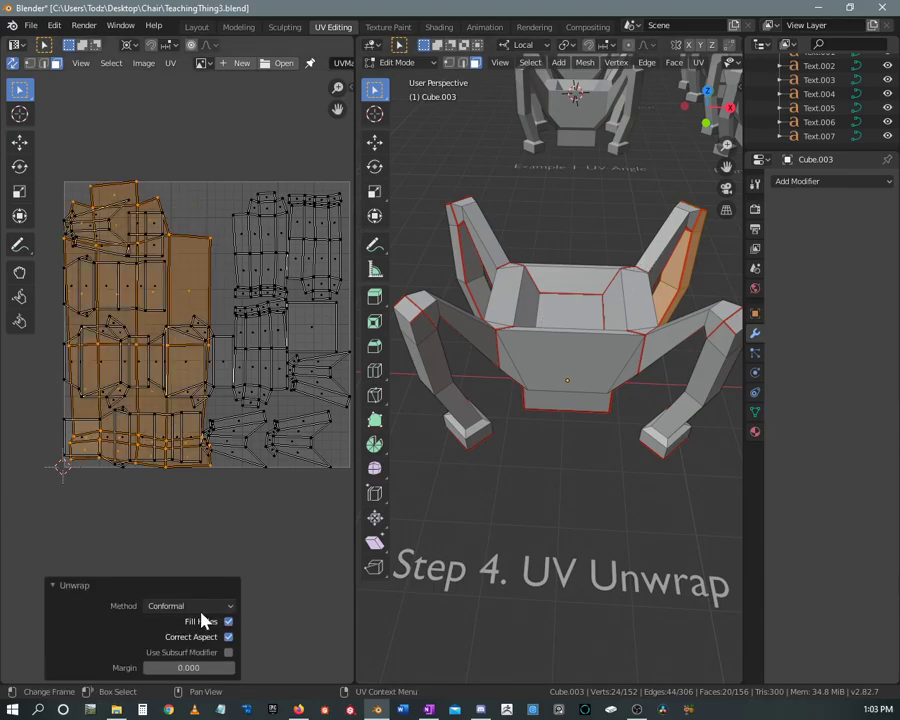
click(195, 607)
click(188, 622)
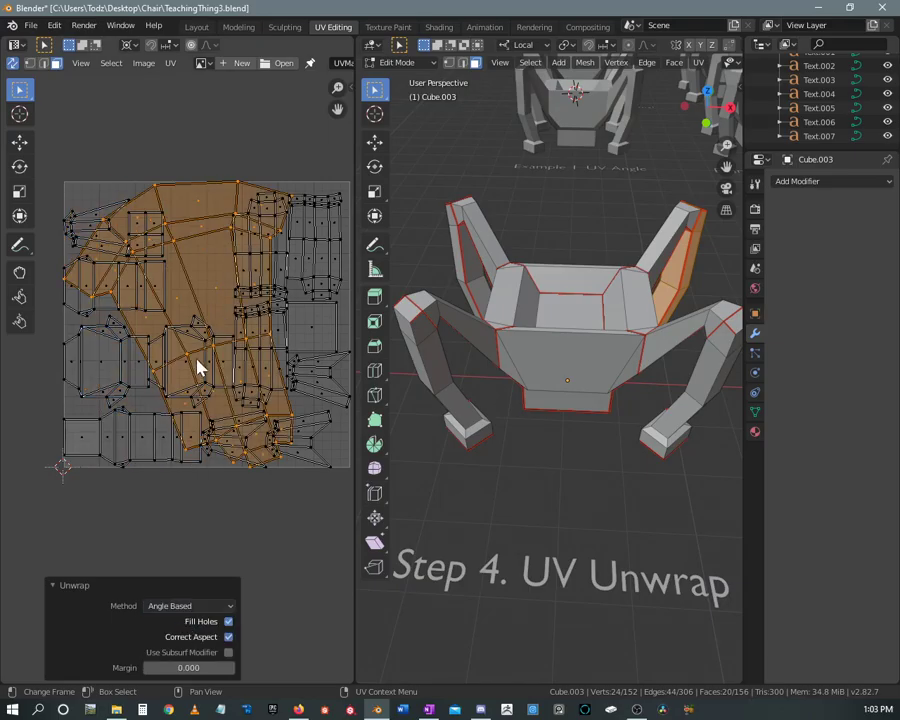
Move the back upright's UV island up above the UV square
key(g)
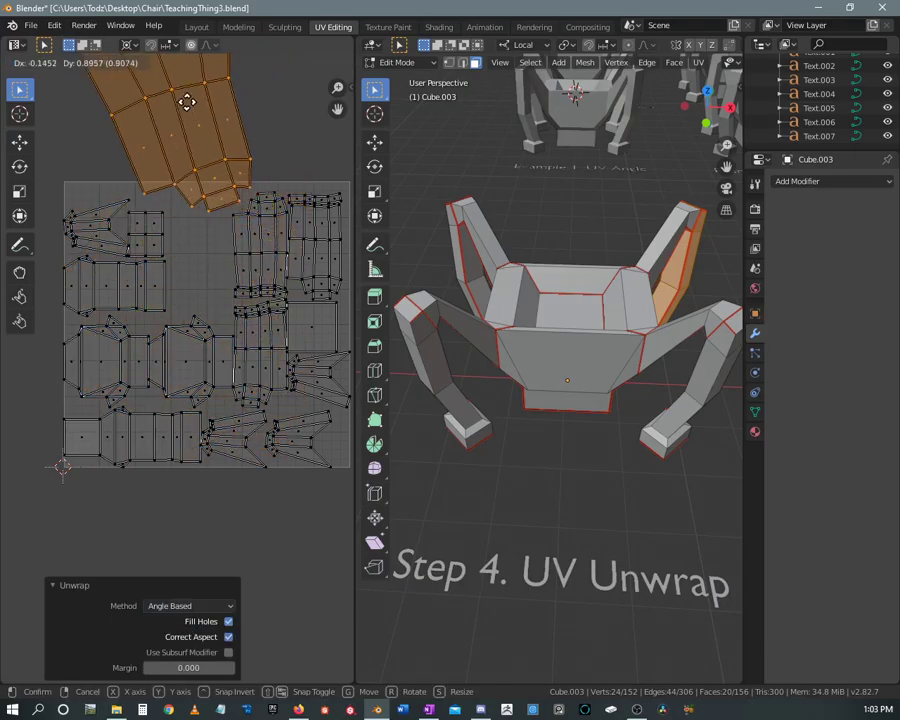
click(216, 180)
scroll(216, 180, down, 2)
scroll(216, 180, down, 1)
middle_drag(216, 180, 205, 265)
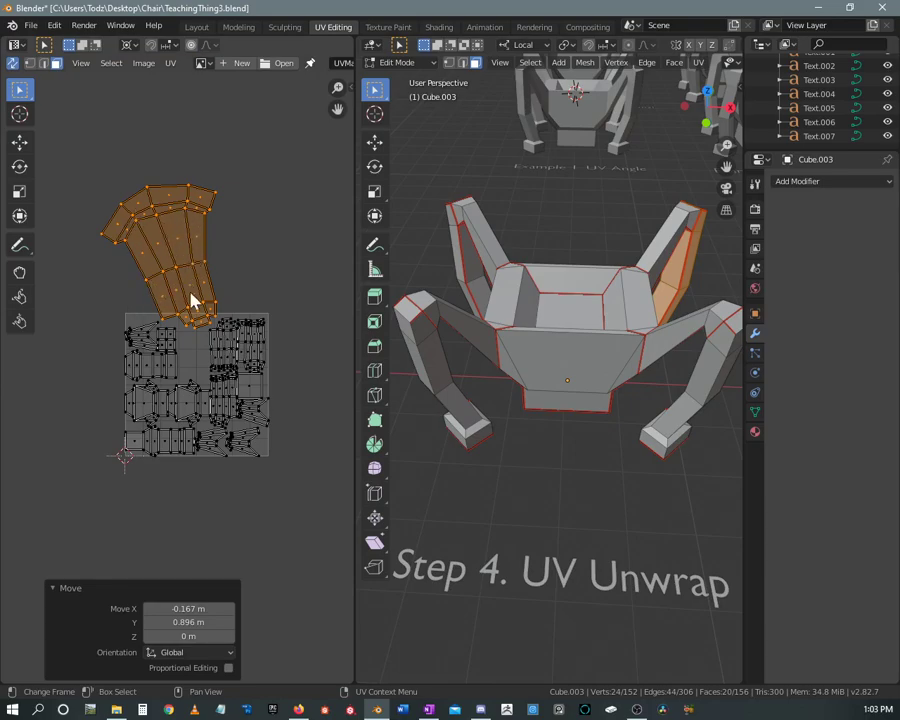
scroll(195, 298, up, 1)
scroll(197, 296, down, 2)
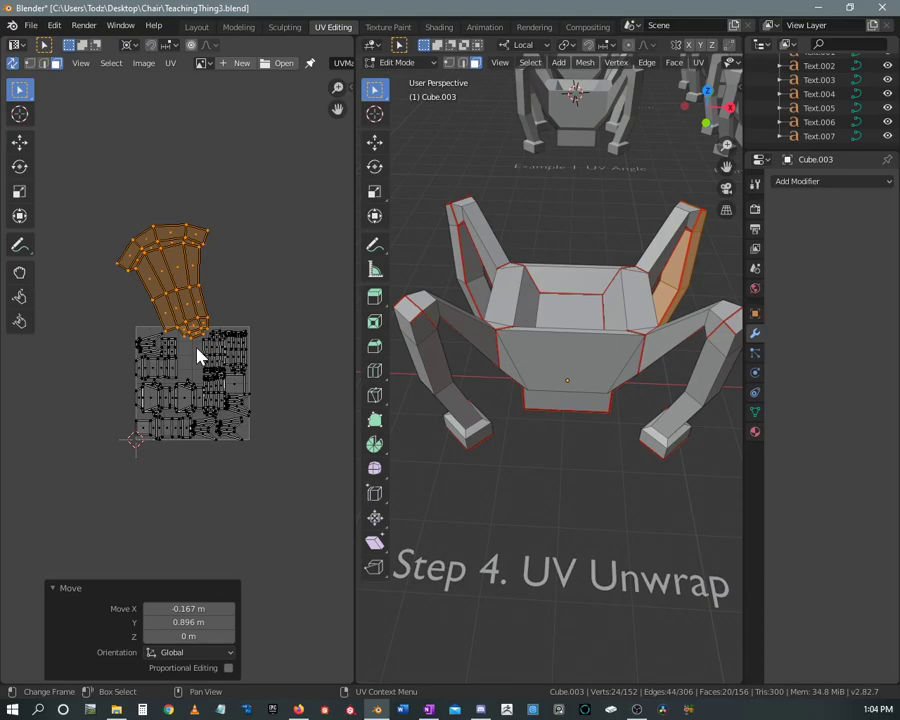
Unwrap all of the chair's faces with the Conformal method
key(a)
key(u)
click(175, 408)
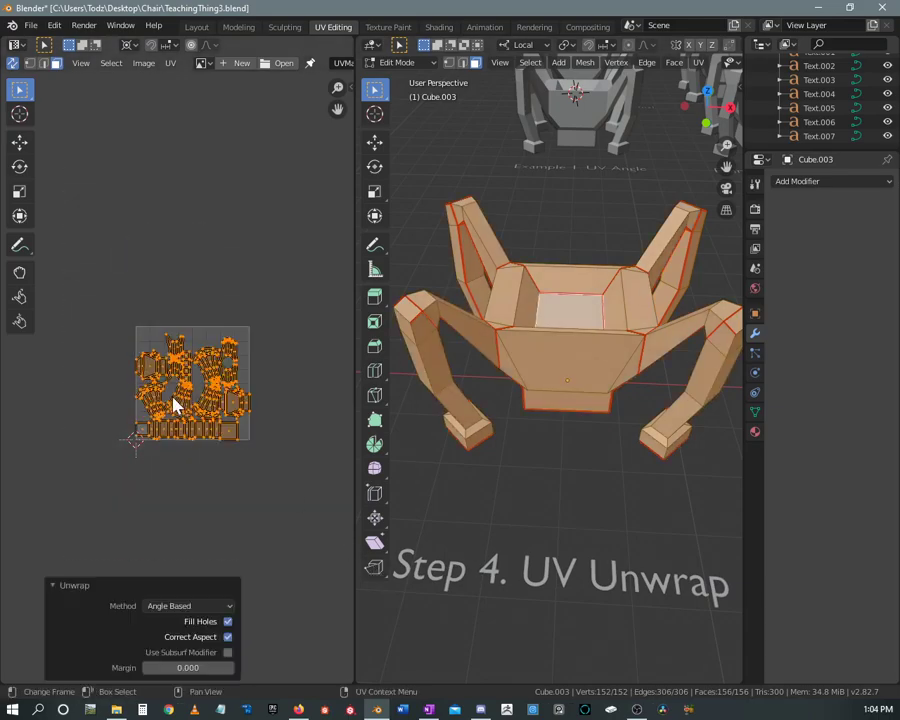
click(186, 606)
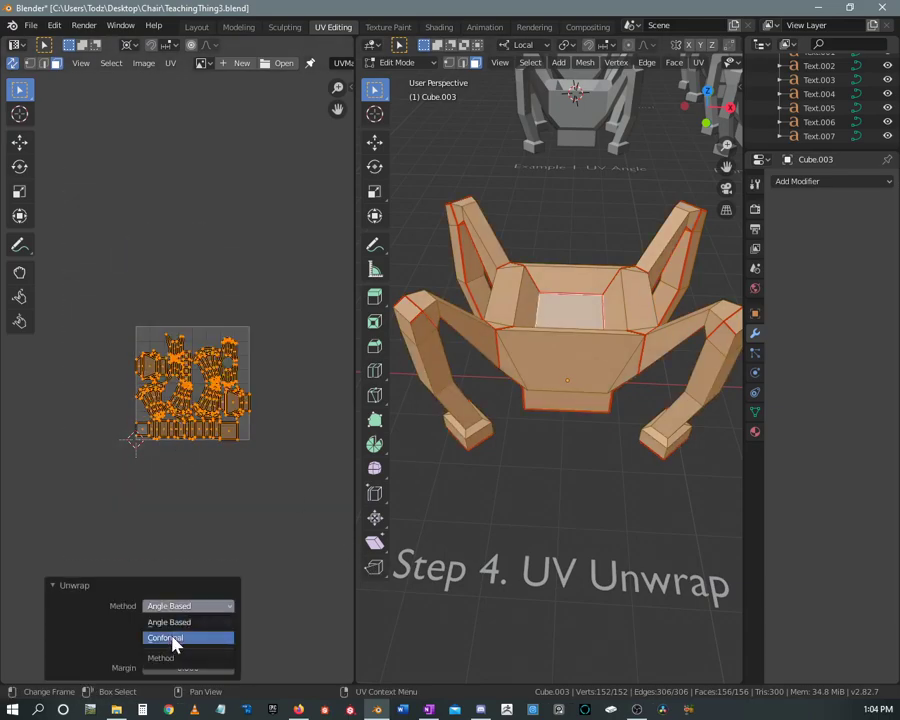
click(173, 640)
Deselect everything to review the packed Conformal islands in the UV square
scroll(205, 415, up, 4)
scroll(182, 390, down, 1)
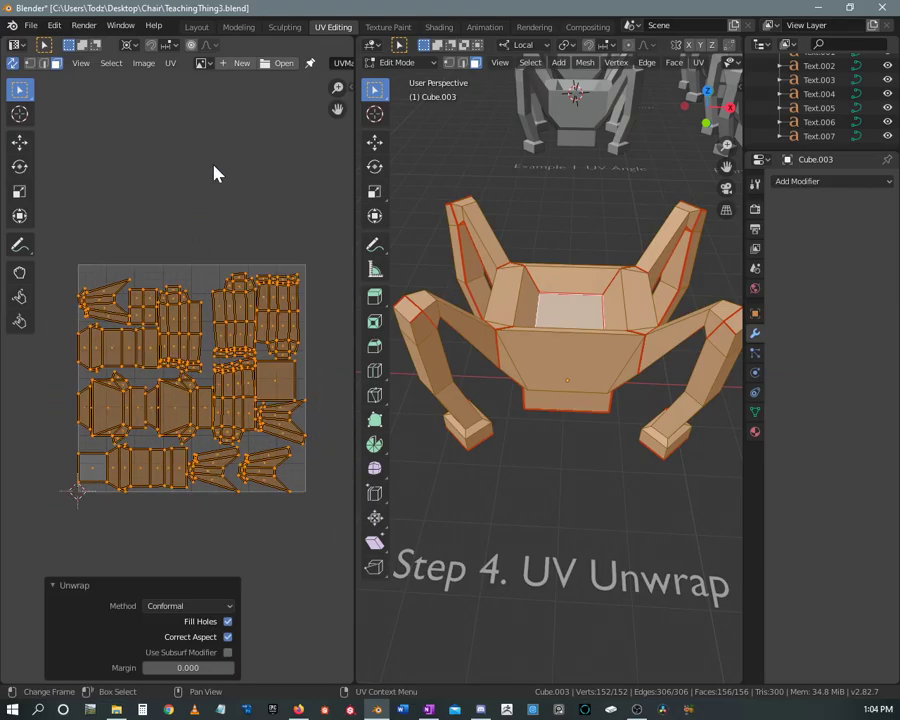
click(214, 173)
scroll(305, 362, down, 1)
scroll(476, 312, down, 3)
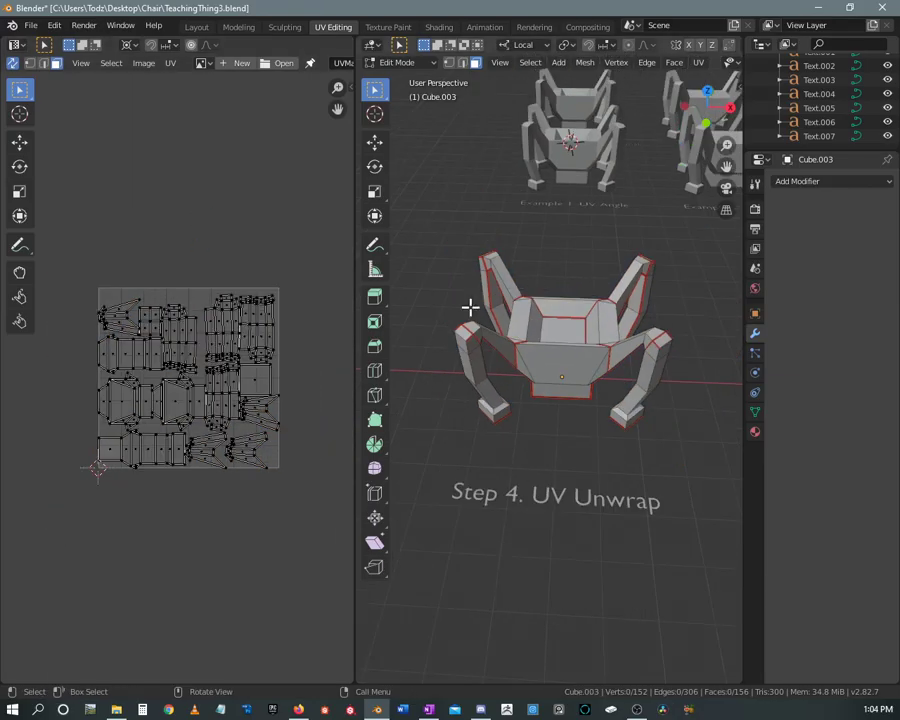